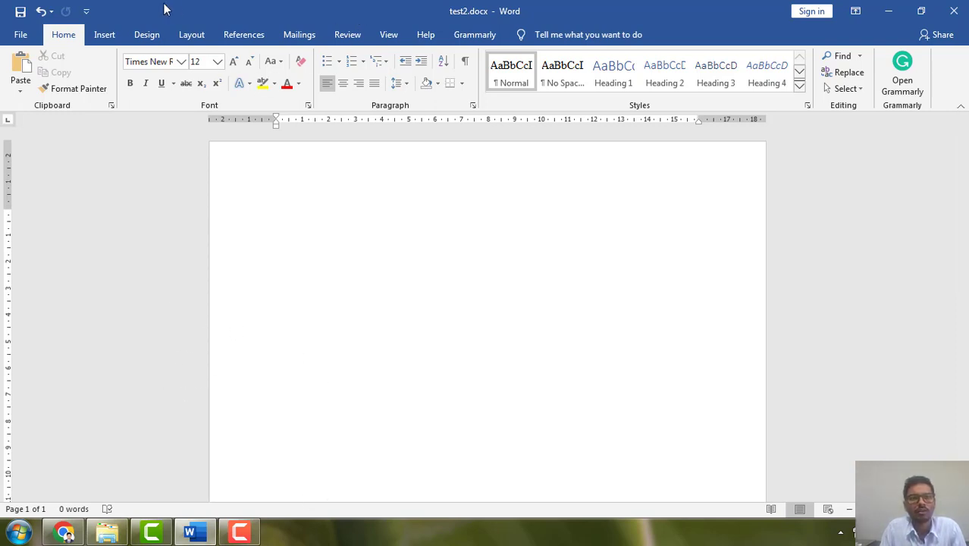
{"action": "left_click", "coordinate": [106, 38]}
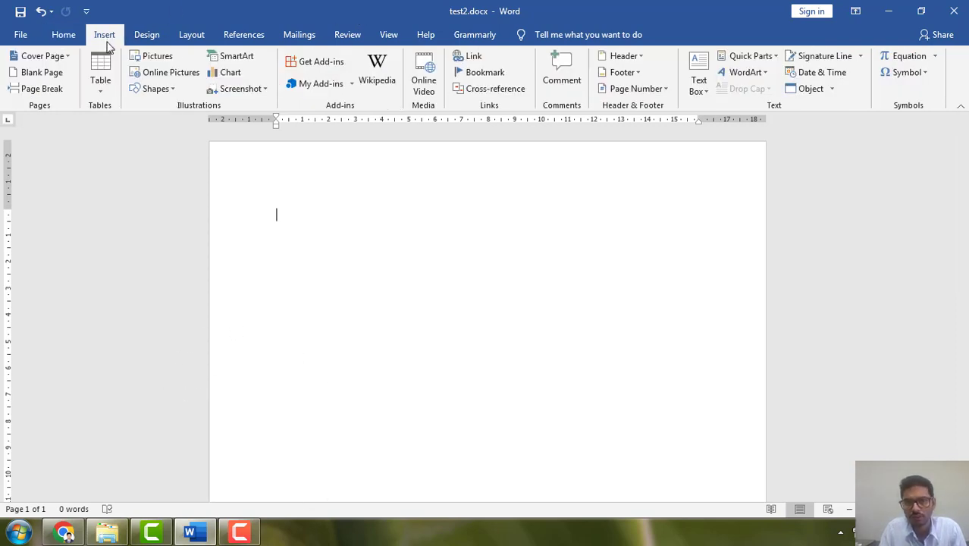
{"action": "left_click", "coordinate": [62, 37]}
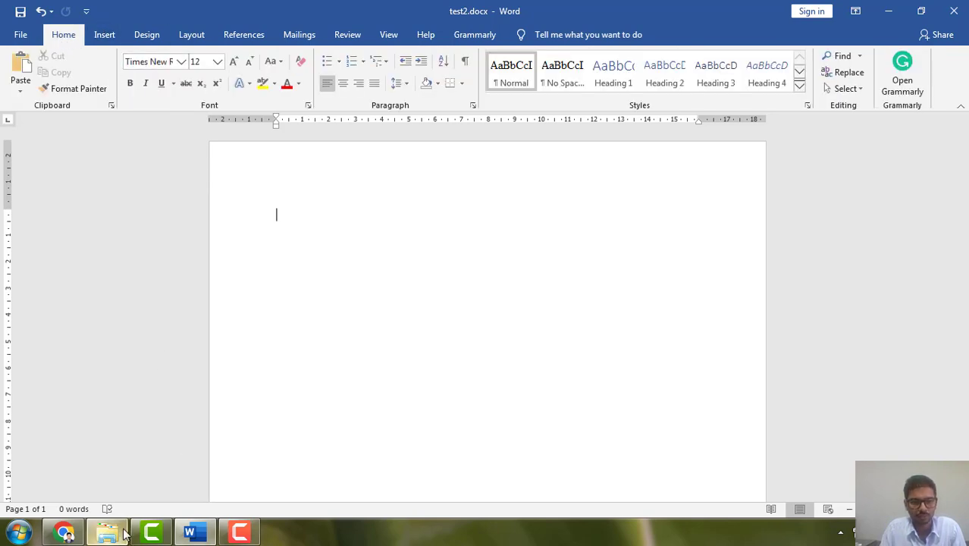
Switch to Chrome and open the Kolhapur Wikipedia article from the search results.
{"action": "left_click", "coordinate": [64, 532]}
{"action": "scroll", "coordinate": [287, 403], "scroll_direction": "down", "scroll_amount": 5}
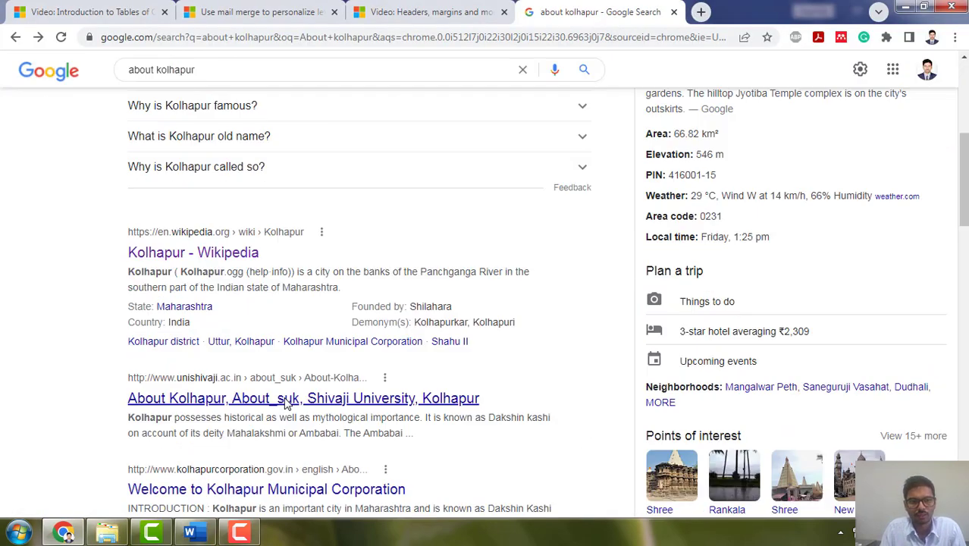
{"action": "left_click", "coordinate": [212, 255]}
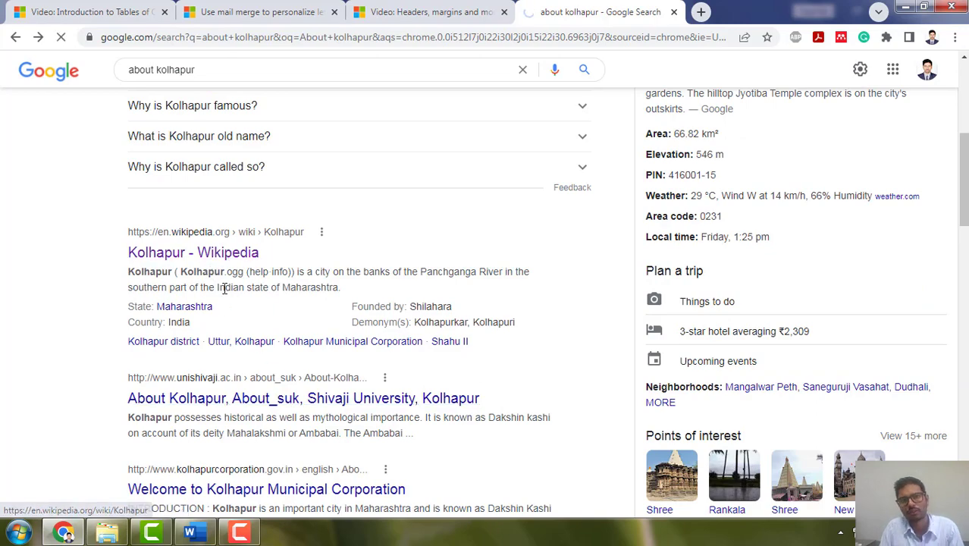
{"action": "scroll", "coordinate": [225, 281], "scroll_direction": "up", "scroll_amount": 5}
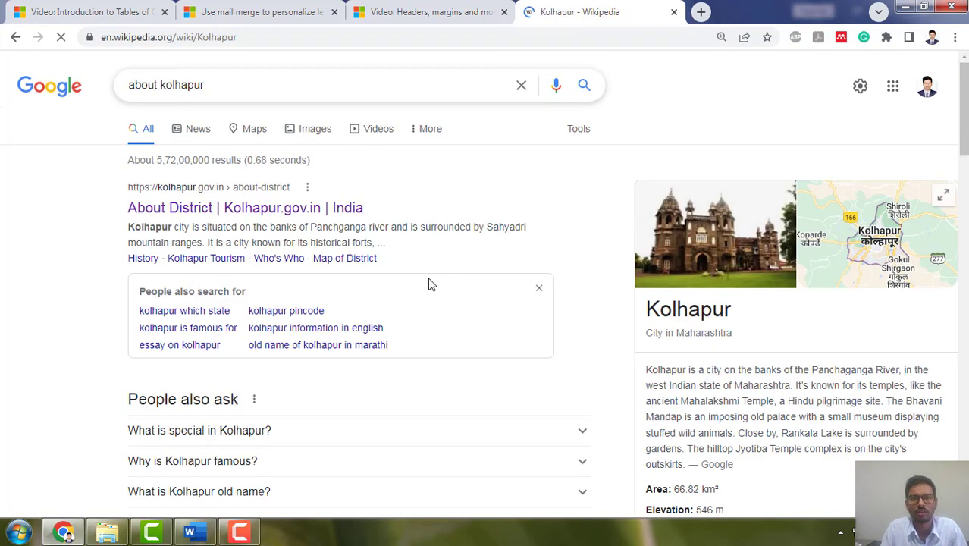
{"action": "scroll", "coordinate": [288, 303], "scroll_direction": "down", "scroll_amount": 3}
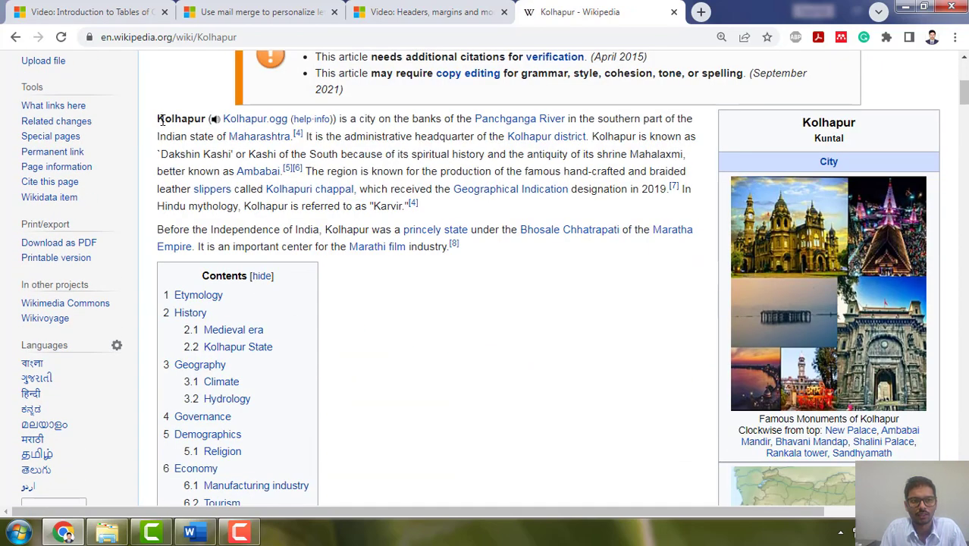
Copy the two introductory paragraphs of the Kolhapur article and return to the Word document.
{"action": "left_click_drag", "start_coordinate": [160, 119], "coordinate": [465, 248]}
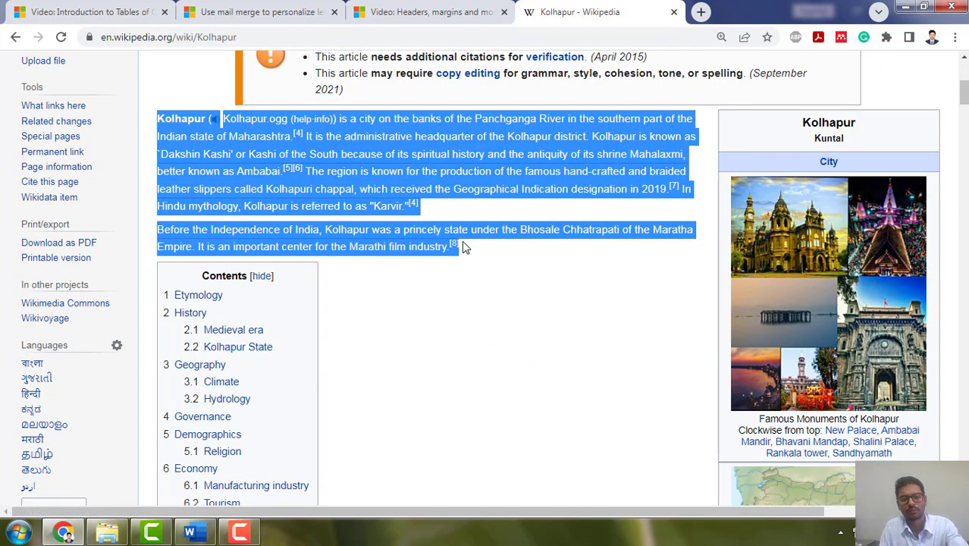
{"action": "scroll", "coordinate": [419, 326], "scroll_direction": "down", "scroll_amount": 6}
{"action": "scroll", "coordinate": [415, 326], "scroll_direction": "down", "scroll_amount": 5}
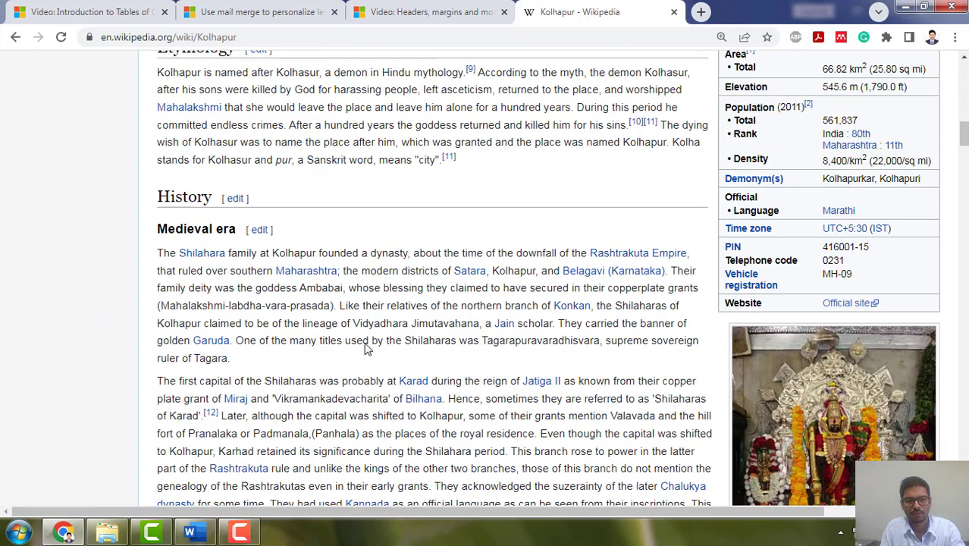
{"action": "key", "text": "alt+Tab"}
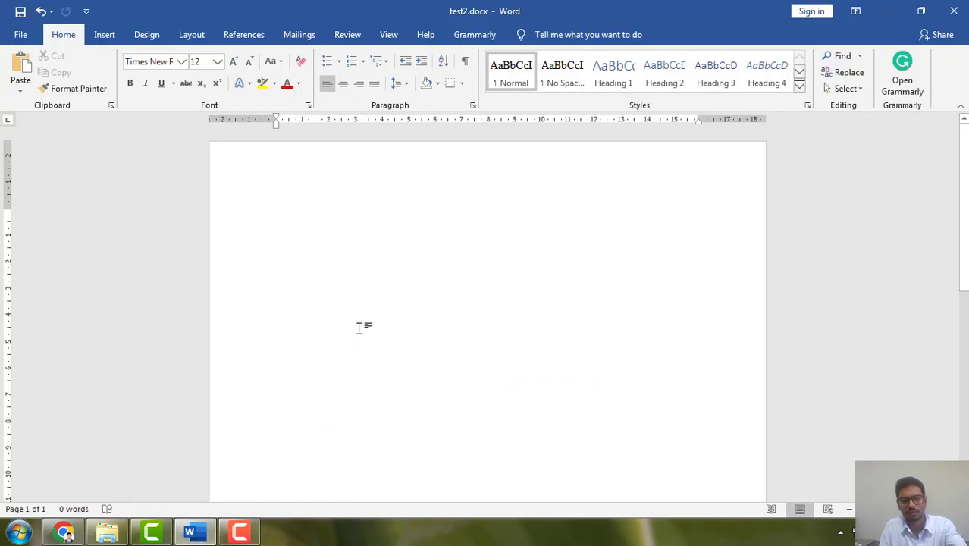
Paste the copied introduction into the blank document as text only, undoing the paste that carries its web formatting.
{"action": "key", "text": "ctrl+v"}
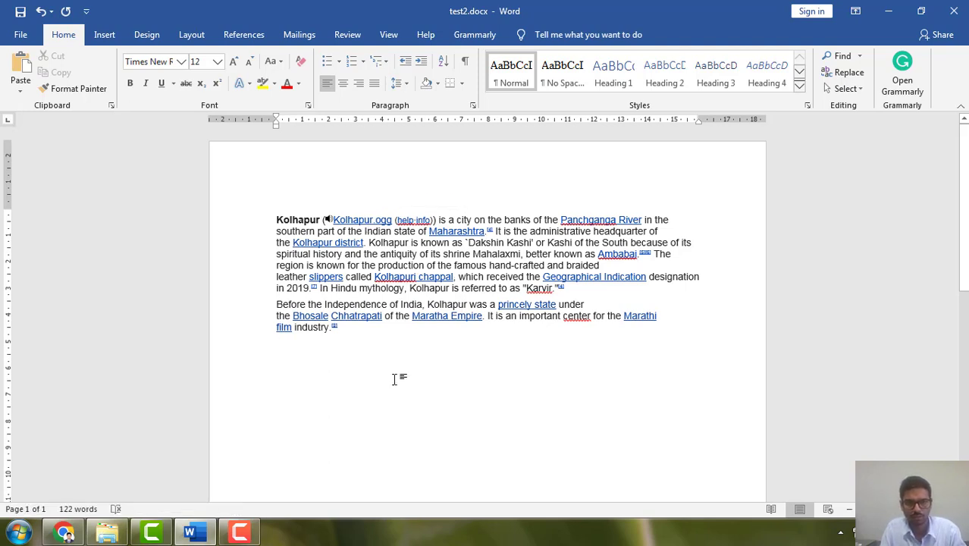
{"action": "key", "text": "ctrl+z"}
{"action": "right_click", "coordinate": [331, 229]}
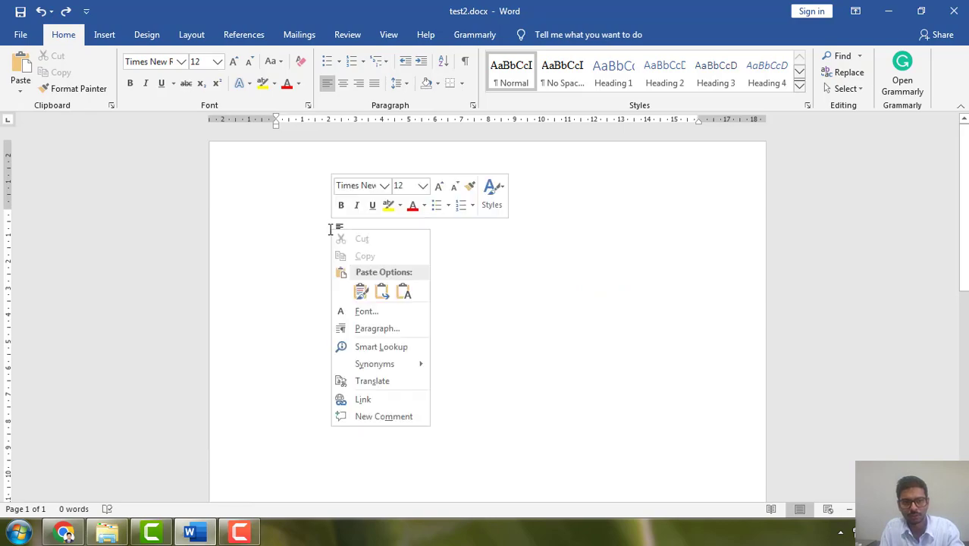
{"action": "left_click", "coordinate": [407, 288]}
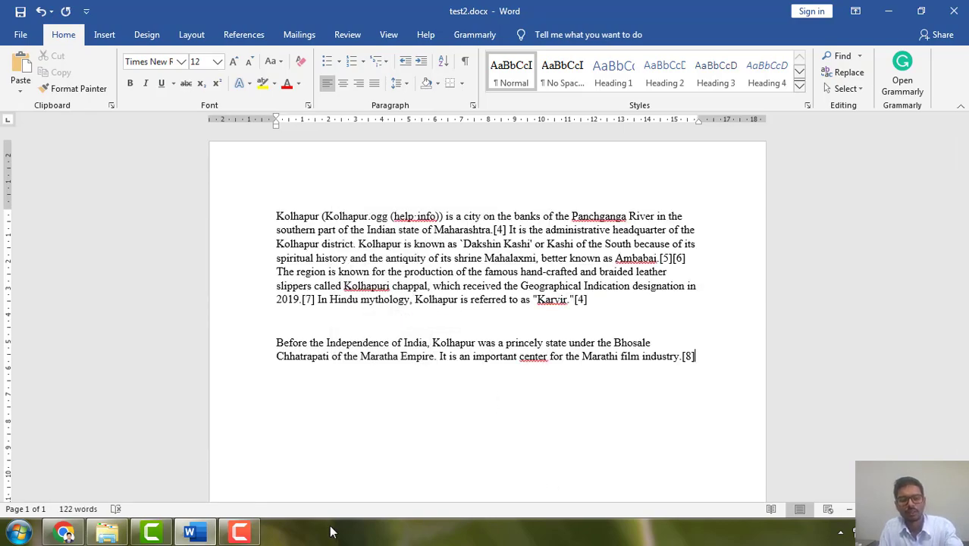
Copy the Wikipedia article from Etymology through the opening Geography text, and start a new paragraph after the introduction in Word.
{"action": "key", "text": "alt+Tab"}
{"action": "scroll", "coordinate": [283, 415], "scroll_direction": "down", "scroll_amount": 5}
{"action": "scroll", "coordinate": [284, 415], "scroll_direction": "up", "scroll_amount": 3}
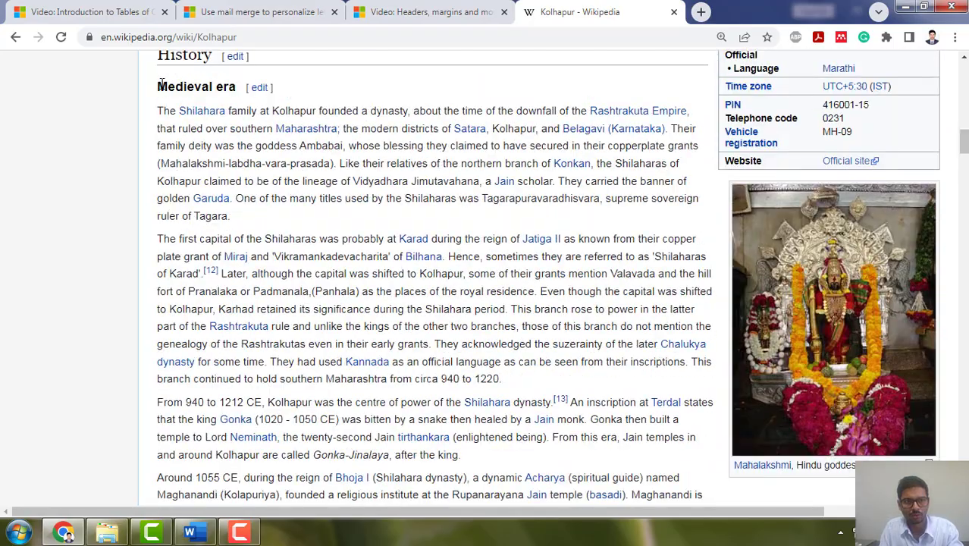
{"action": "scroll", "coordinate": [152, 73], "scroll_direction": "up", "scroll_amount": 2}
{"action": "scroll", "coordinate": [166, 191], "scroll_direction": "up", "scroll_amount": 2}
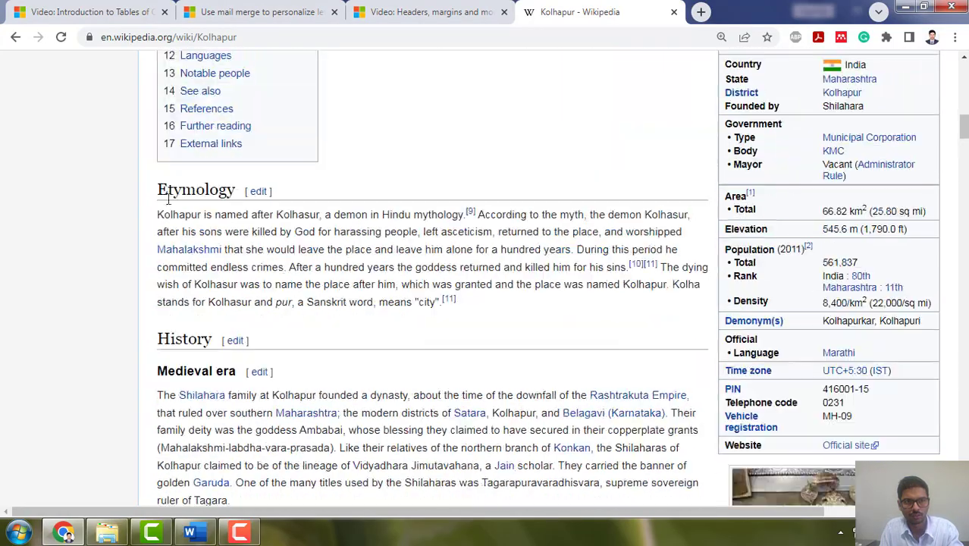
{"action": "left_click_drag", "start_coordinate": [161, 187], "coordinate": [615, 234]}
{"action": "key", "text": "alt+Tab"}
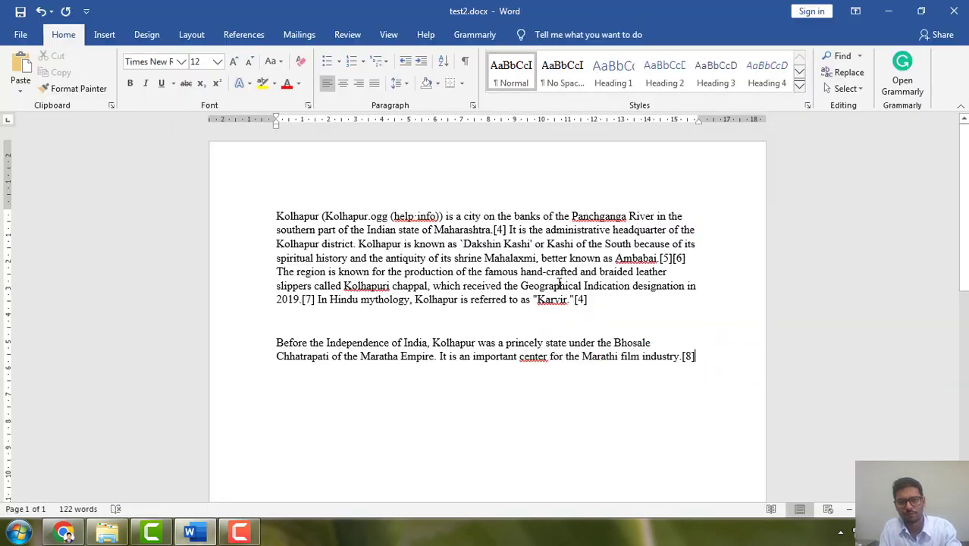
{"action": "key", "text": "Return"}
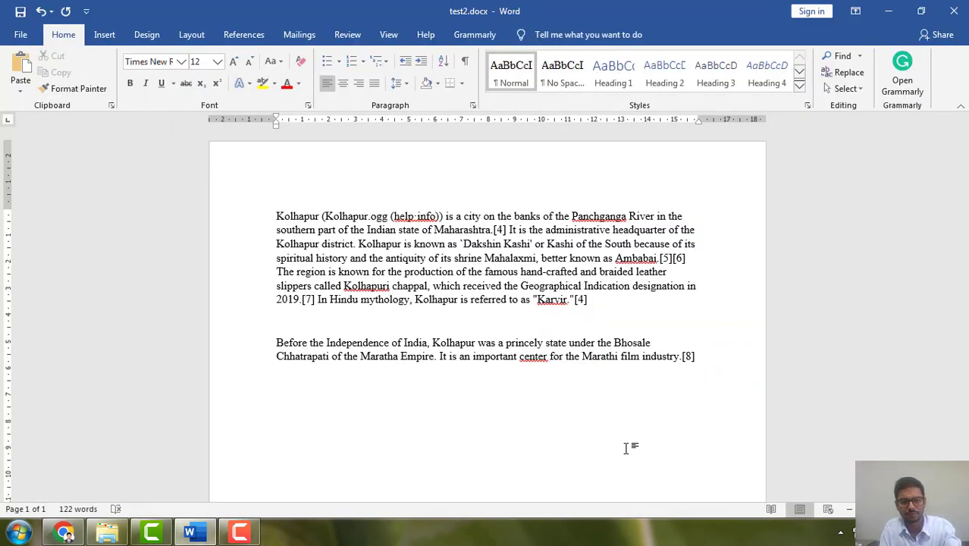
Try pasting the copied sections with their source formatting and as text only, undoing both pastes.
{"action": "key", "text": "ctrl+v"}
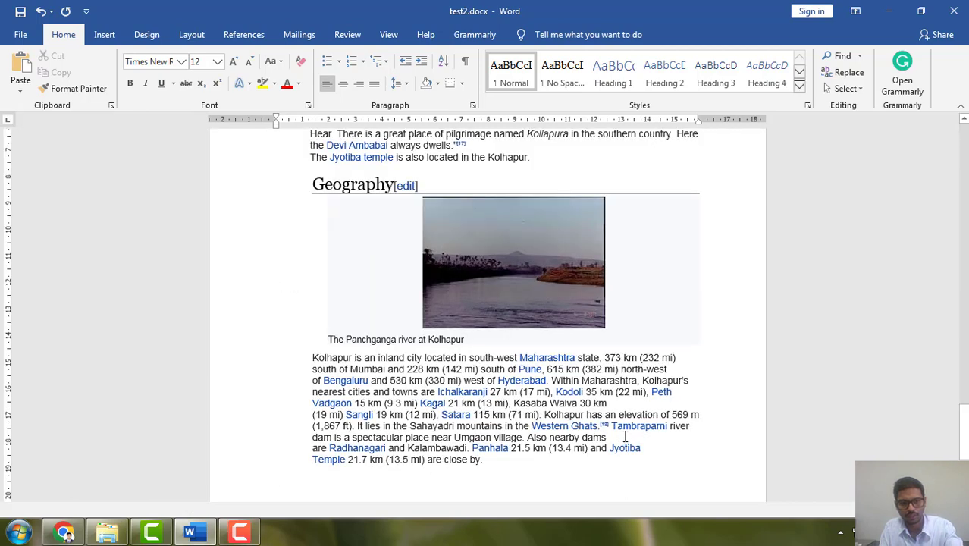
{"action": "key", "text": "ctrl+z"}
{"action": "scroll", "coordinate": [519, 409], "scroll_direction": "up", "scroll_amount": 3}
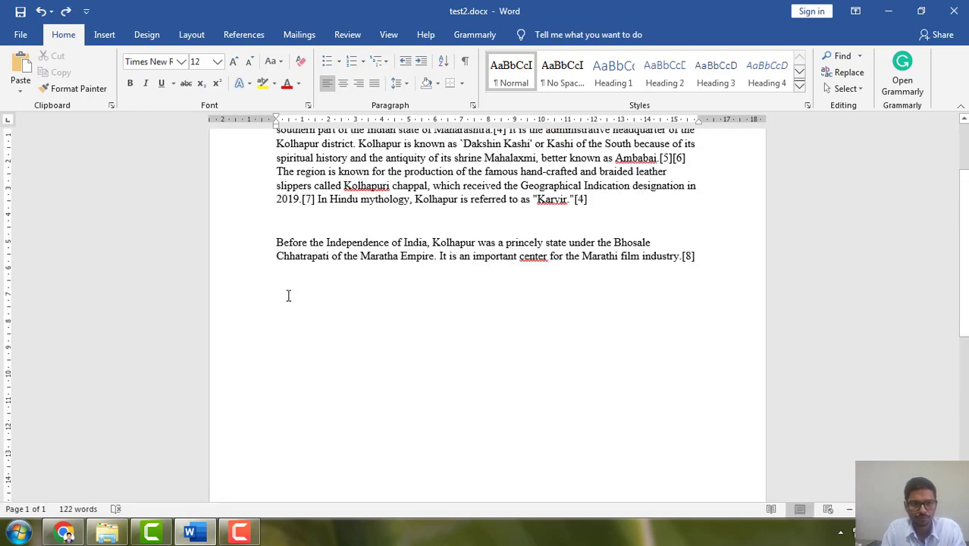
{"action": "right_click", "coordinate": [288, 295]}
{"action": "left_click", "coordinate": [347, 358]}
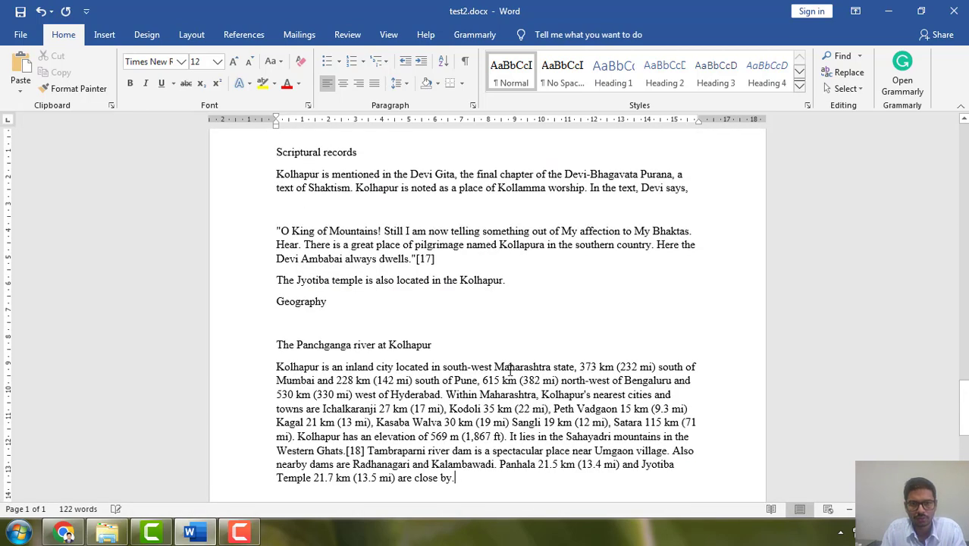
{"action": "scroll", "coordinate": [425, 326], "scroll_direction": "up", "scroll_amount": 12}
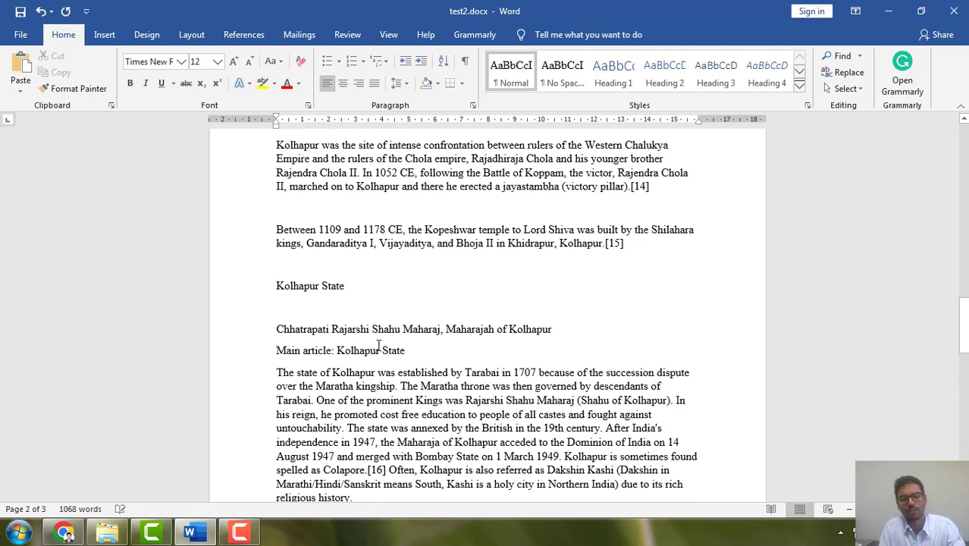
{"action": "key", "text": "ctrl+z"}
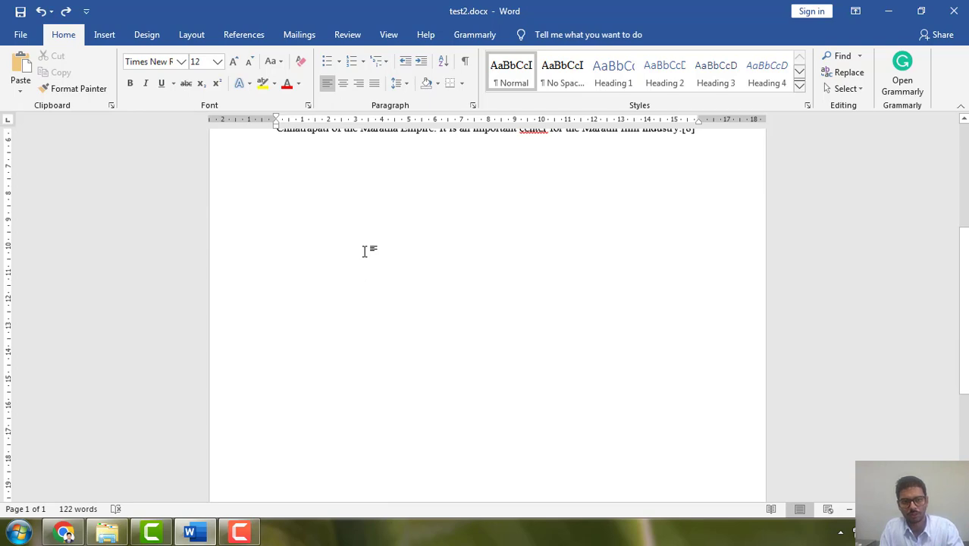
Paste the copied sections below the introduction with merged formatting, keeping their pictures and links.
{"action": "right_click", "coordinate": [364, 251]}
{"action": "left_click", "coordinate": [415, 314]}
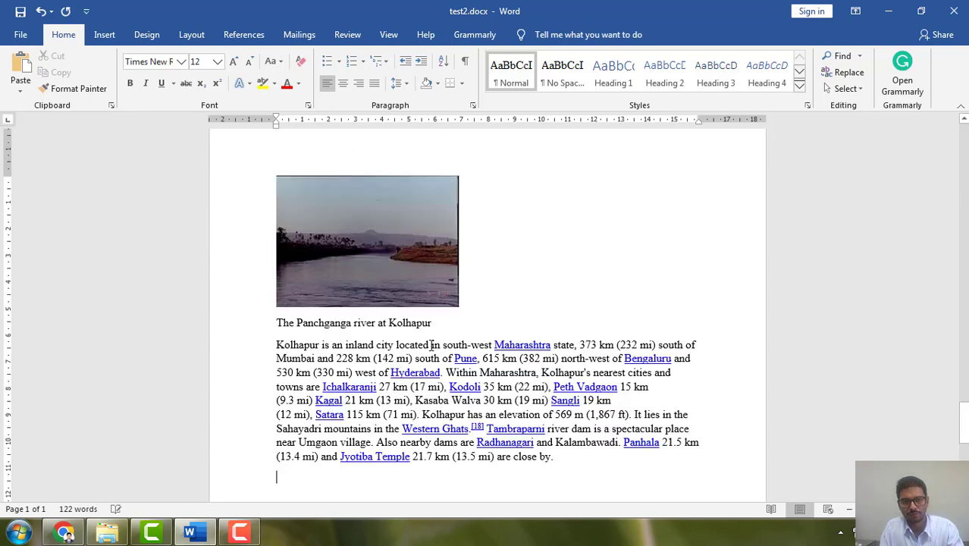
{"action": "left_click", "coordinate": [393, 241]}
{"action": "scroll", "coordinate": [474, 379], "scroll_direction": "up", "scroll_amount": 10}
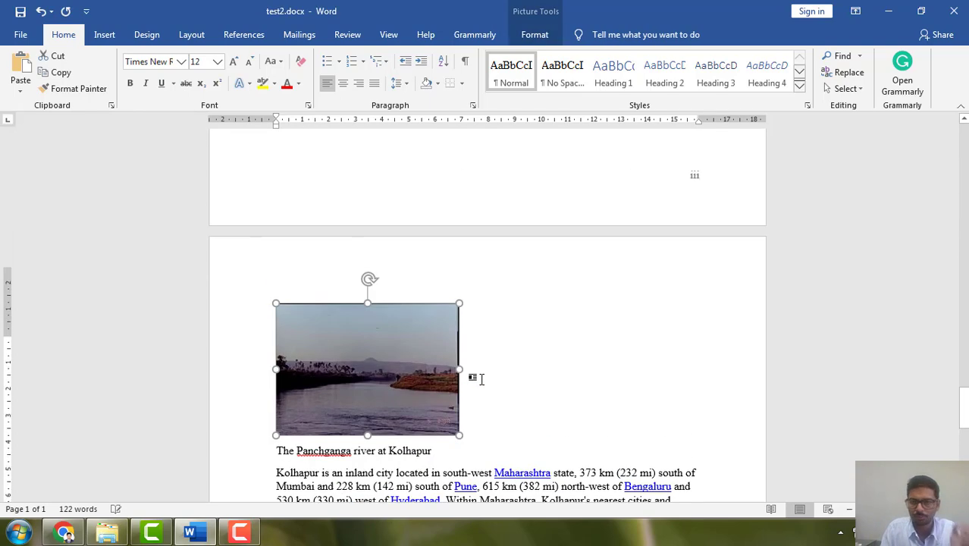
Remove the page numbers from the document's footer and return to the body text.
{"action": "scroll", "coordinate": [474, 383], "scroll_direction": "up", "scroll_amount": 12}
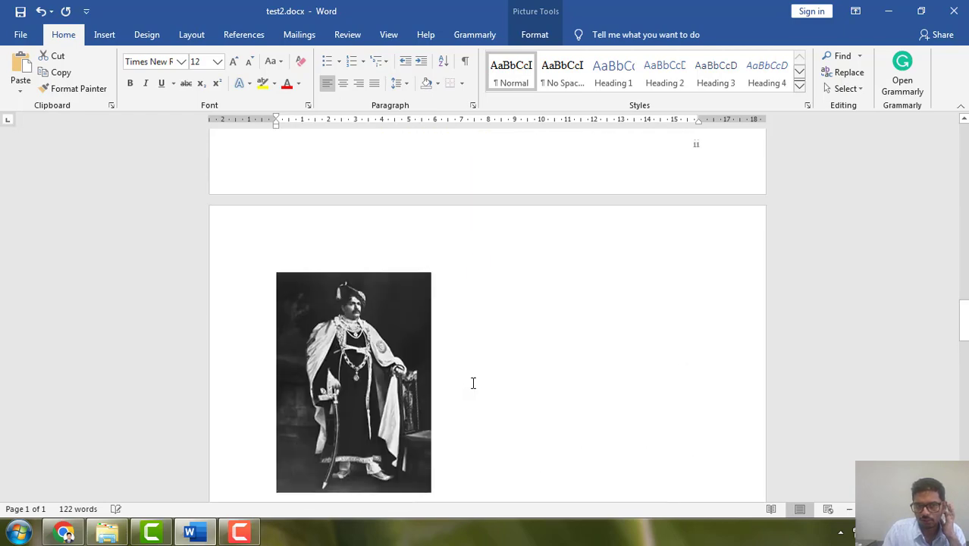
{"action": "scroll", "coordinate": [472, 385], "scroll_direction": "up", "scroll_amount": 12}
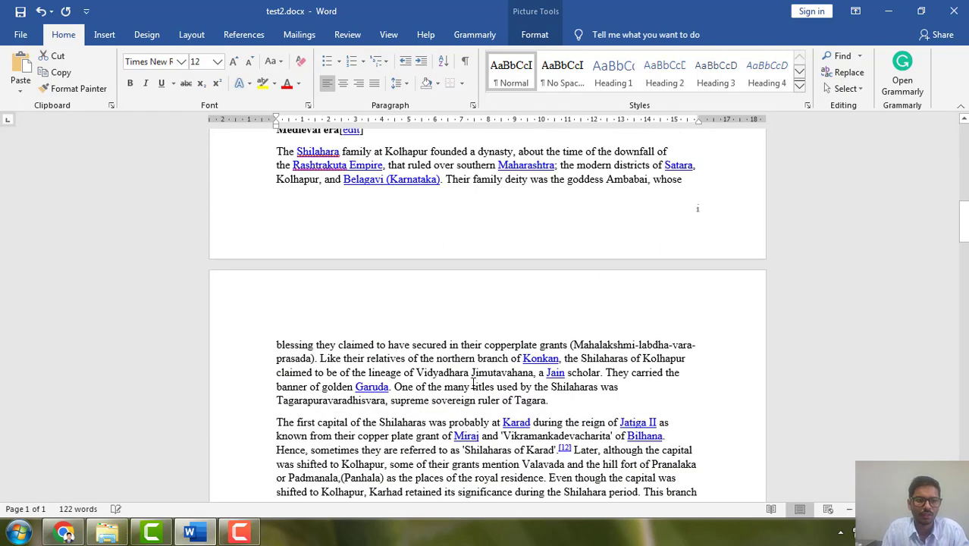
{"action": "scroll", "coordinate": [473, 383], "scroll_direction": "up", "scroll_amount": 4}
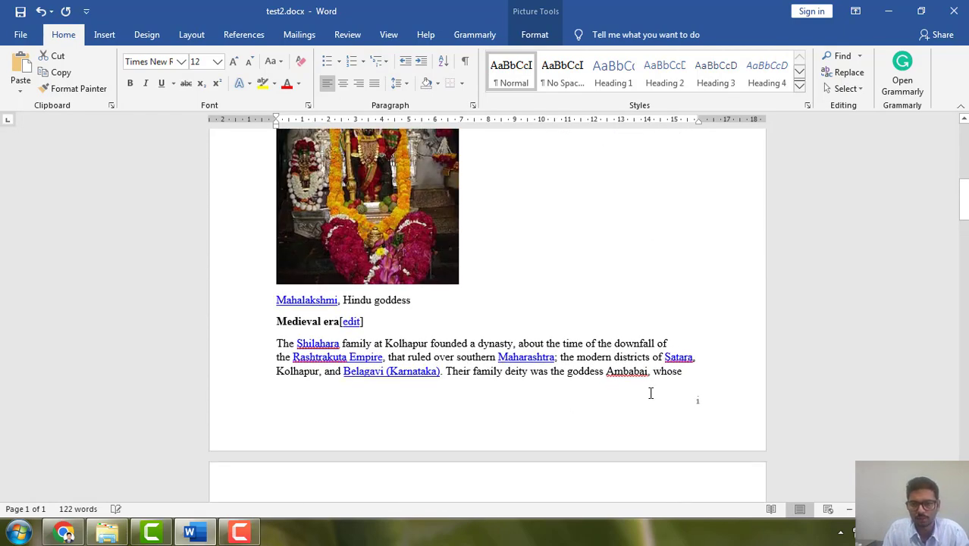
{"action": "left_click", "coordinate": [650, 392]}
{"action": "double_click", "coordinate": [698, 403]}
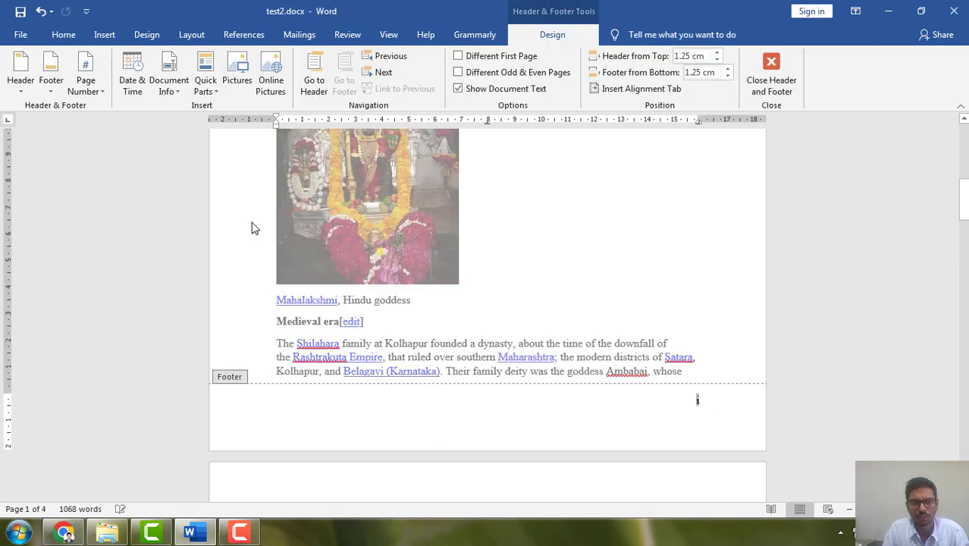
{"action": "left_click", "coordinate": [86, 85]}
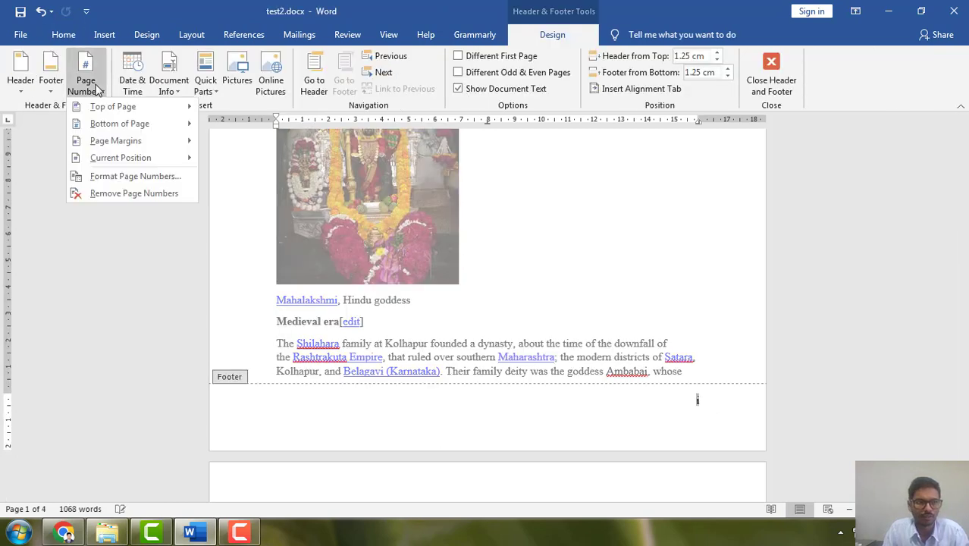
{"action": "left_click", "coordinate": [135, 200]}
{"action": "scroll", "coordinate": [573, 362], "scroll_direction": "up", "scroll_amount": 3}
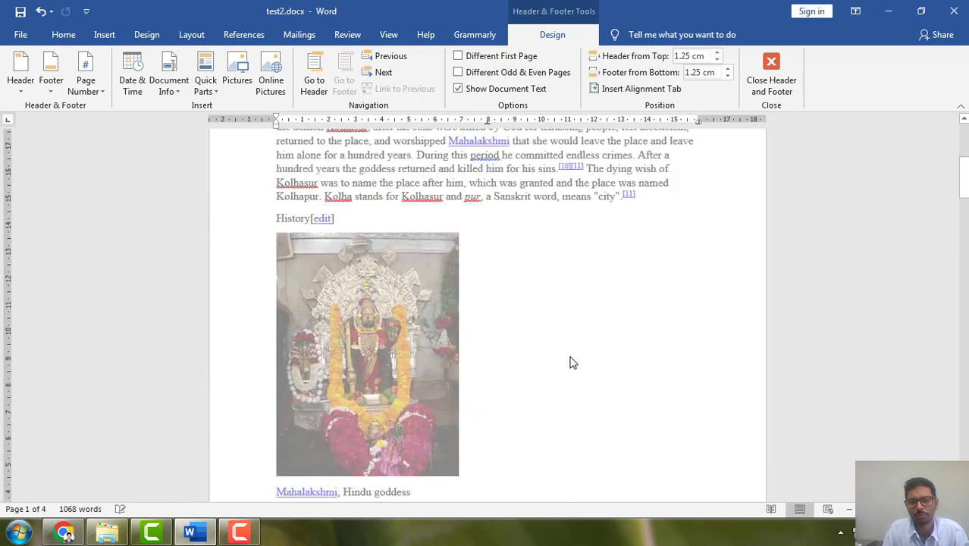
{"action": "double_click", "coordinate": [572, 349]}
Insert a built-in Blank header on the first page containing the text "This is all about Kolhapur".
{"action": "scroll", "coordinate": [605, 455], "scroll_direction": "up", "scroll_amount": 5}
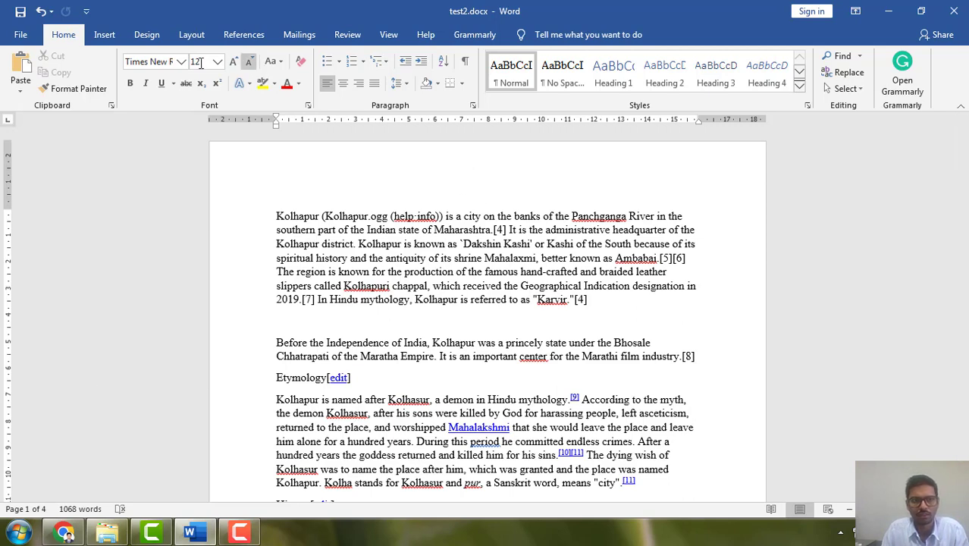
{"action": "left_click", "coordinate": [105, 34]}
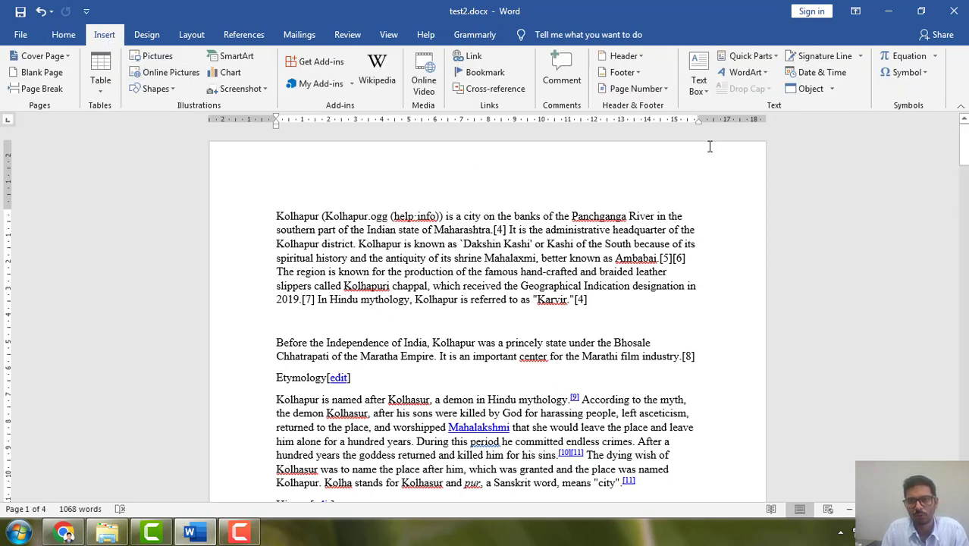
{"action": "left_click", "coordinate": [623, 56]}
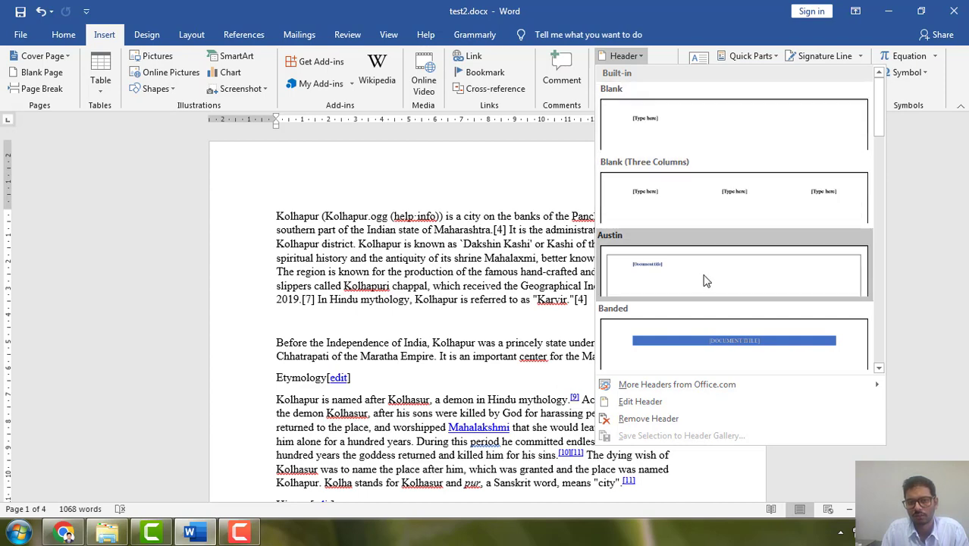
{"action": "left_click", "coordinate": [667, 125]}
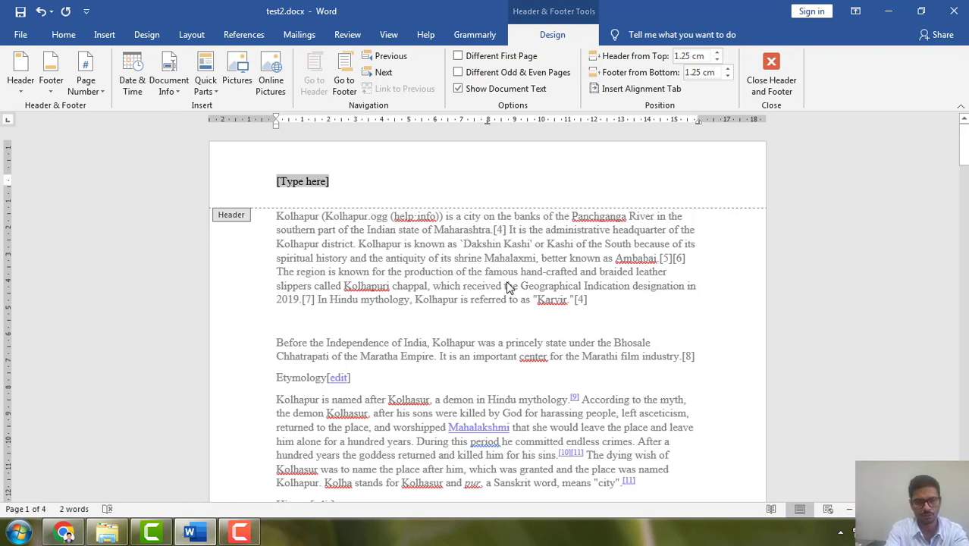
{"action": "type", "text": "This"}
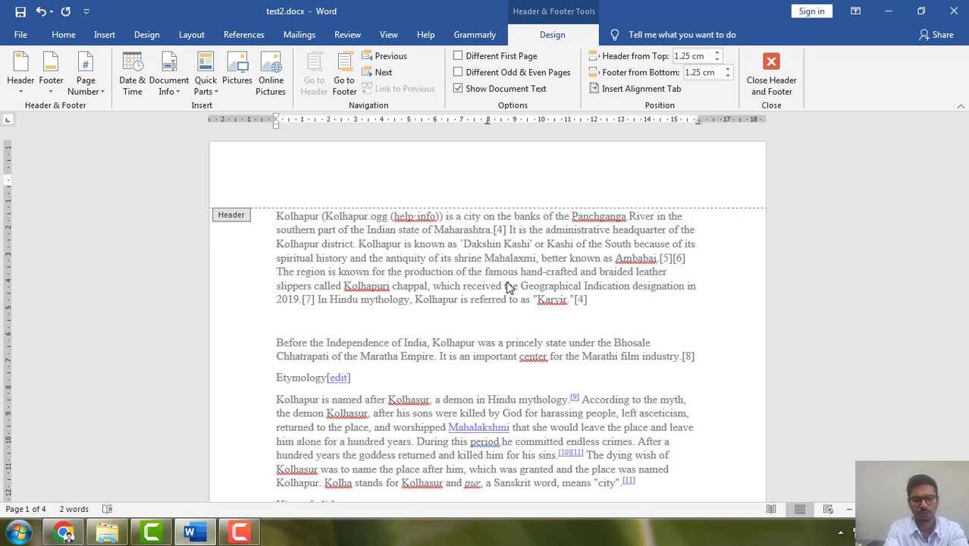
{"action": "type", "text": " is all about Kolhapur"}
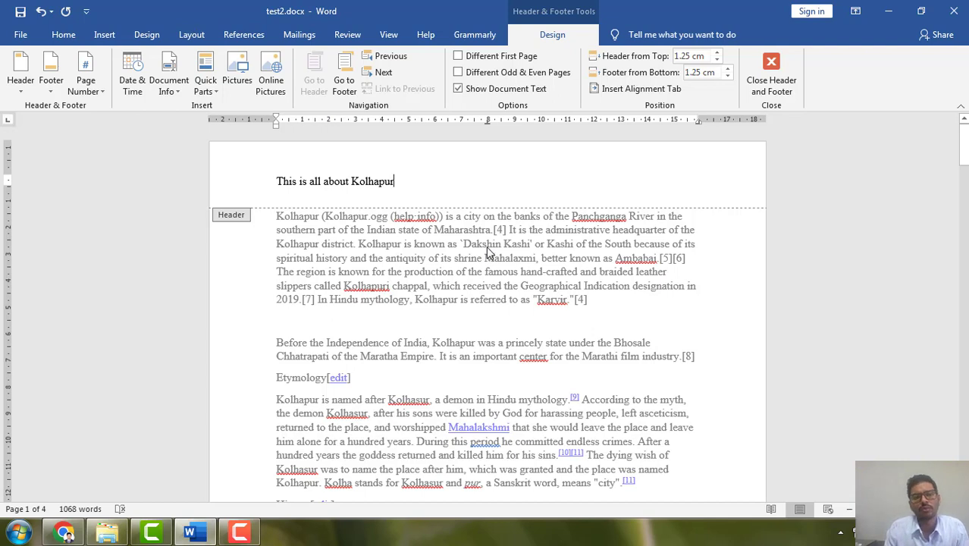
Right-align the header line "This is all about Kolhapur" after trying centred and justified alignment, and save the document.
{"action": "double_click", "coordinate": [282, 181]}
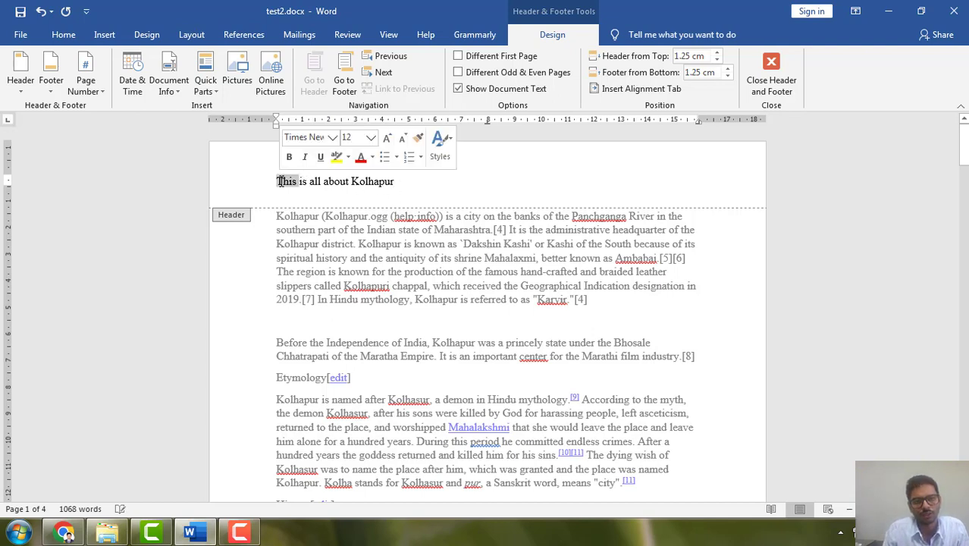
{"action": "double_click", "coordinate": [282, 182]}
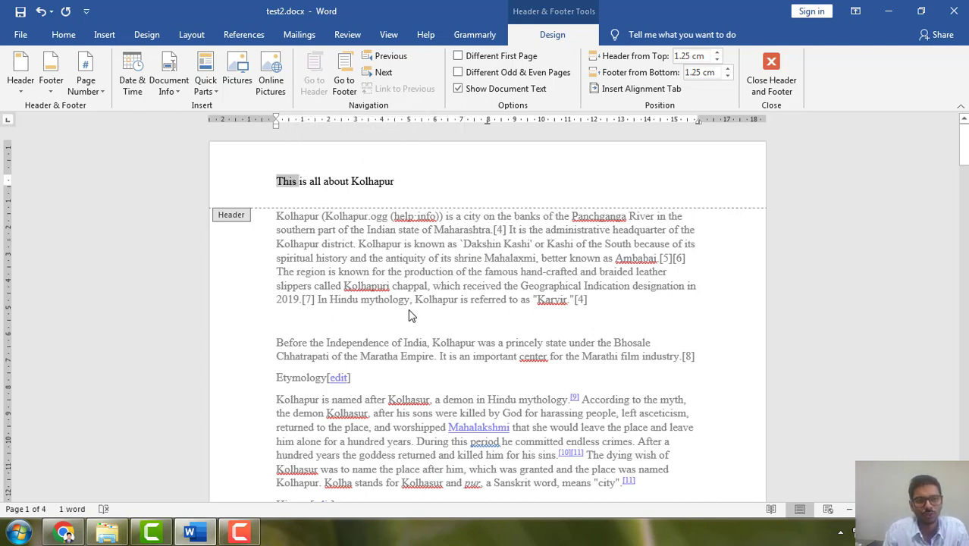
{"action": "double_click", "coordinate": [401, 177]}
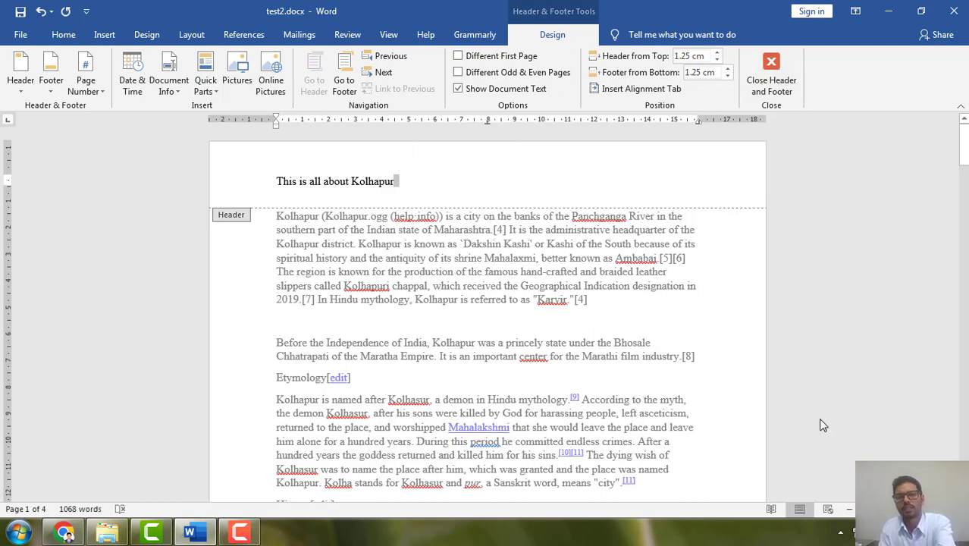
{"action": "key", "text": "Return"}
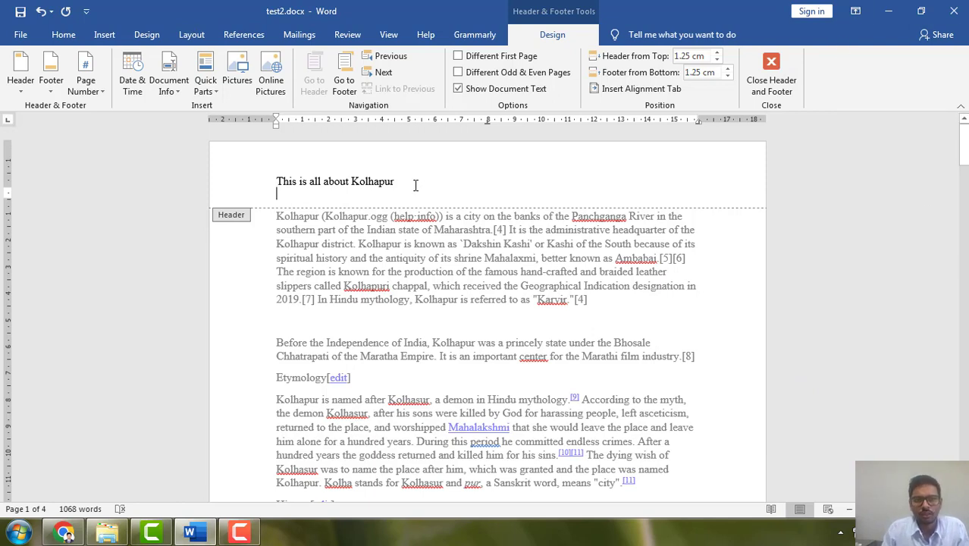
{"action": "left_click_drag", "start_coordinate": [408, 185], "coordinate": [274, 182]}
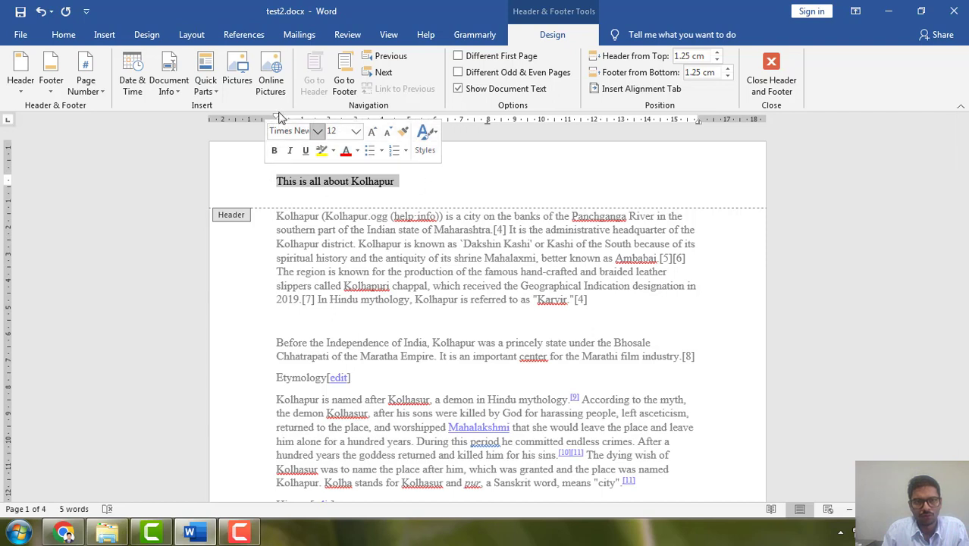
{"action": "left_click", "coordinate": [63, 34]}
{"action": "left_click", "coordinate": [344, 83]}
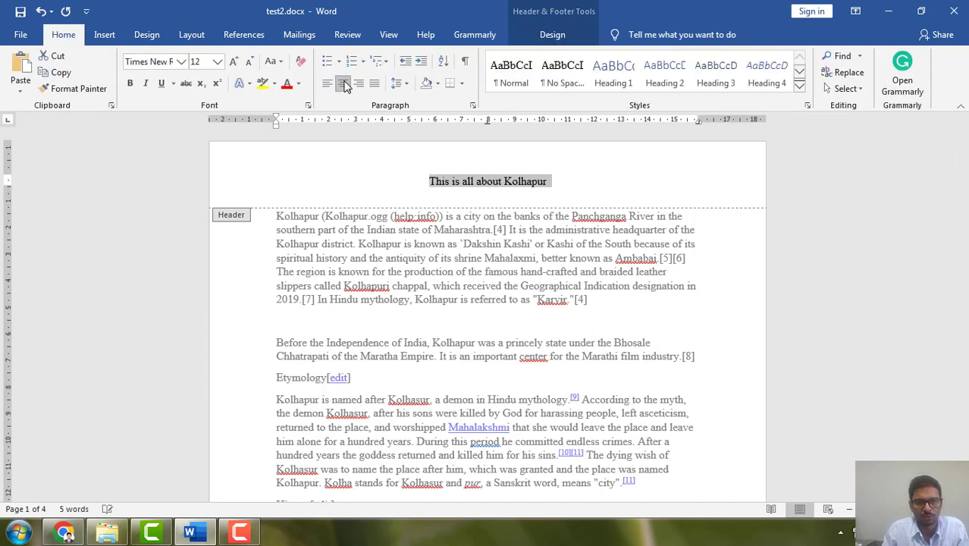
{"action": "left_click", "coordinate": [358, 83]}
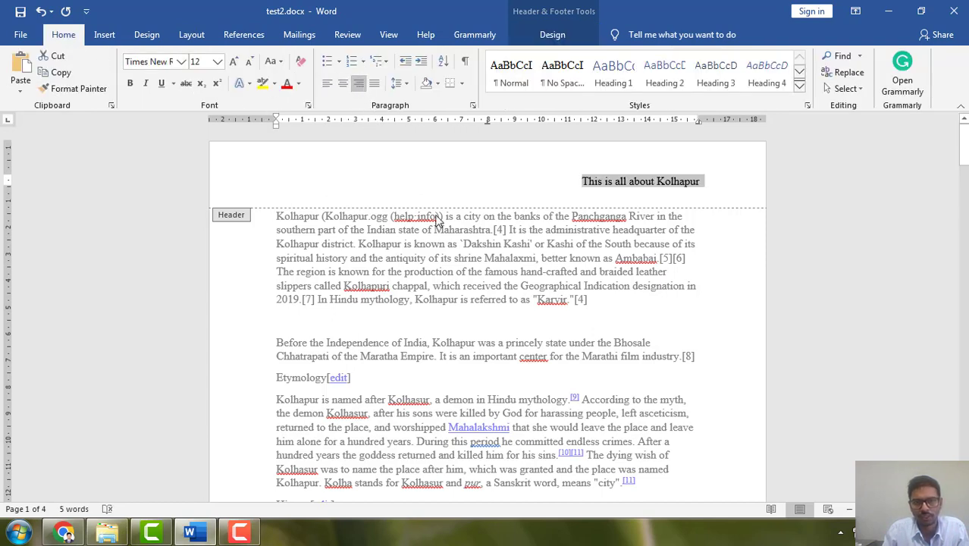
{"action": "left_click", "coordinate": [374, 83]}
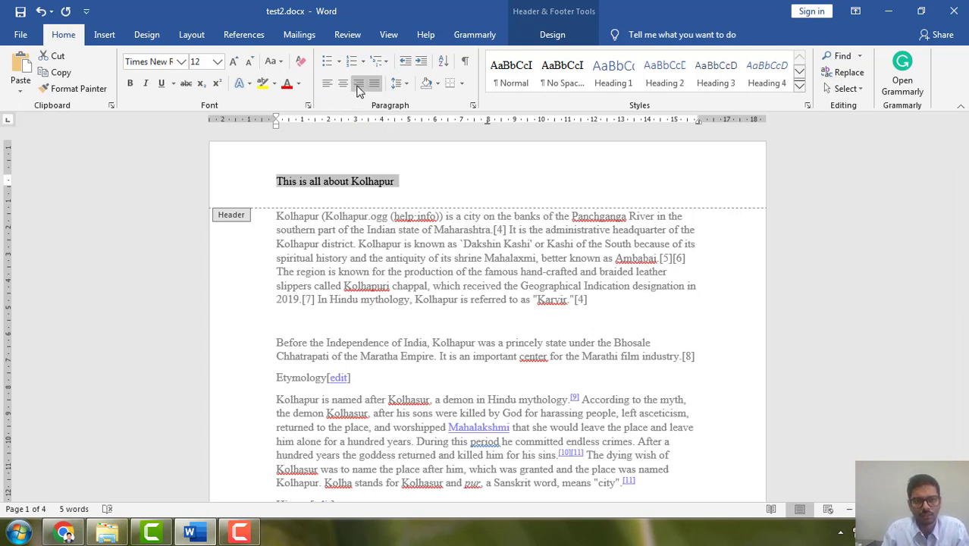
{"action": "left_click", "coordinate": [358, 84]}
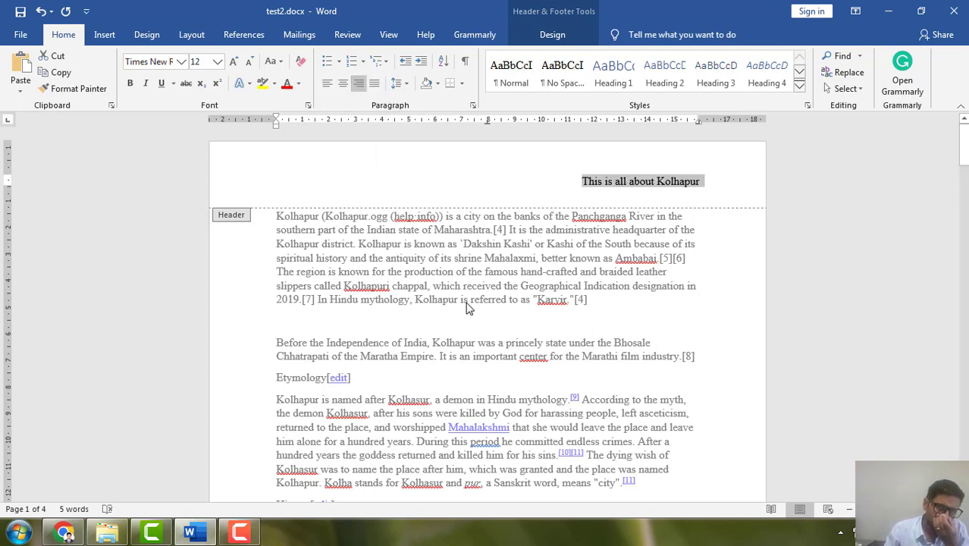
{"action": "key", "text": "ctrl+s"}
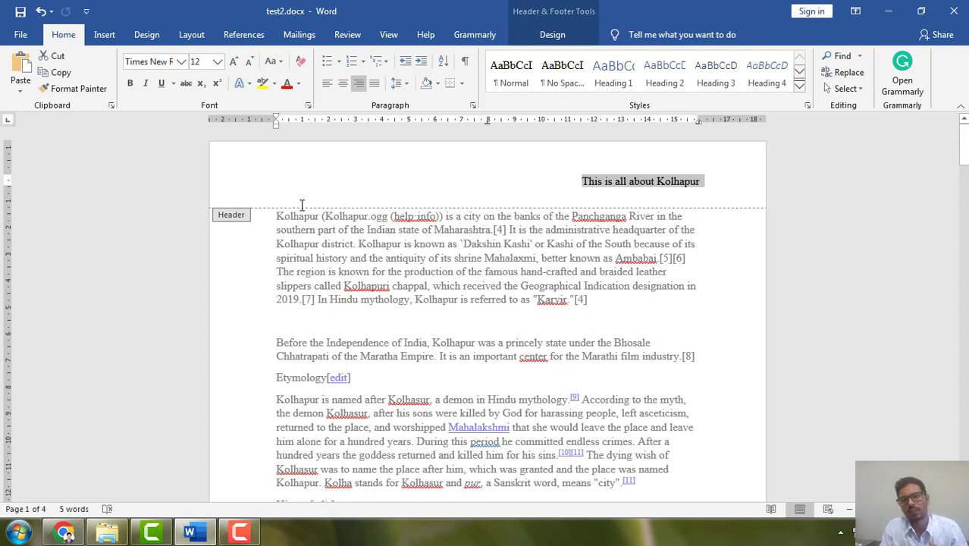
Replace the header text with "Project Name".
{"action": "type", "text": "T"}
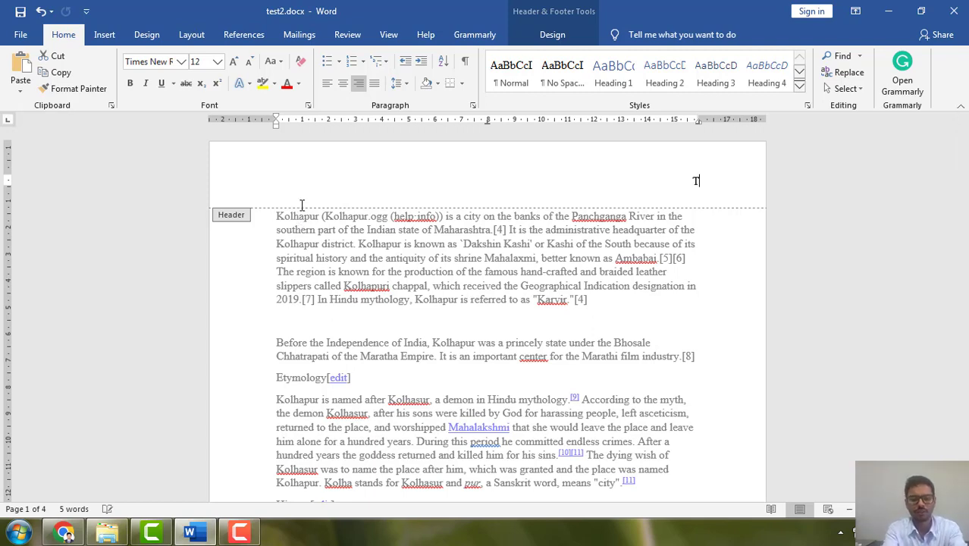
{"action": "type", "text": "hesis"}
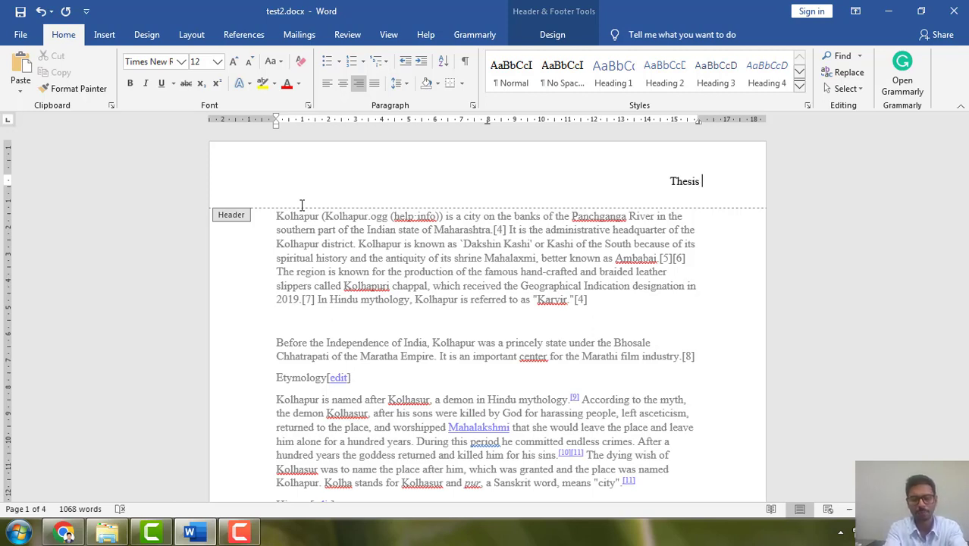
{"action": "key", "text": "BackSpace"}
{"action": "key", "text": "BackSpace"}
{"action": "key", "text": "BackSpace"}
{"action": "key", "text": "BackSpace"}
{"action": "key", "text": "BackSpace"}
{"action": "key", "text": "BackSpace"}
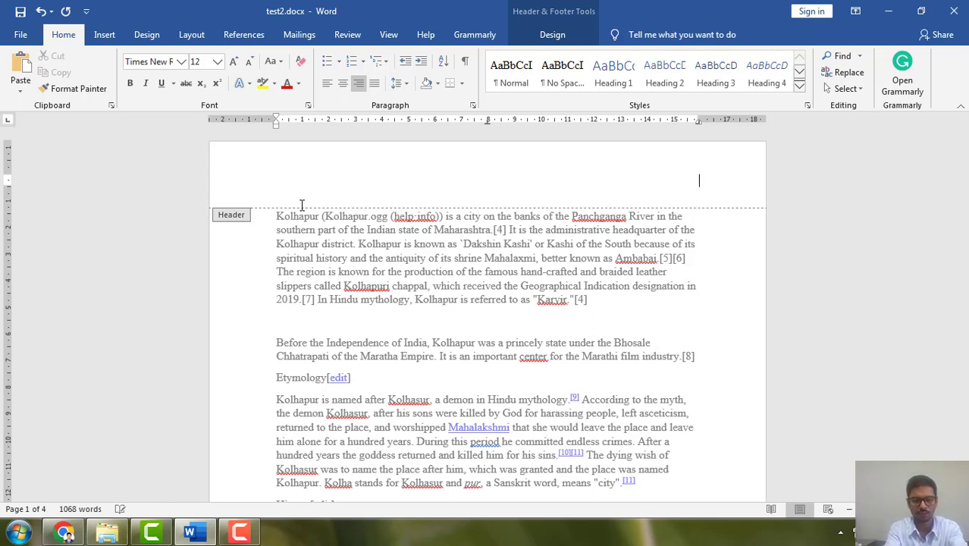
{"action": "type", "text": "Project Name"}
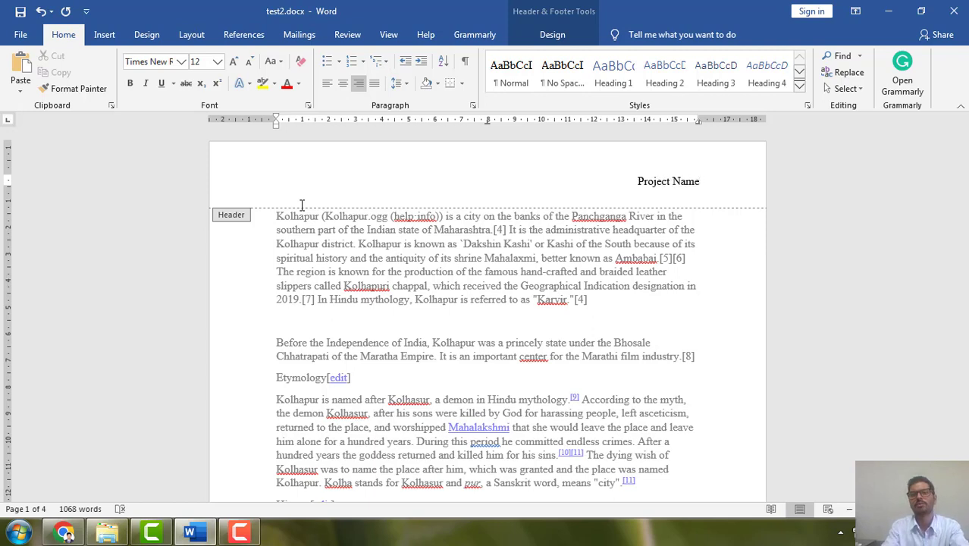
Try left alignment on the "Project Name" header, restore right alignment and return to the body text.
{"action": "left_click", "coordinate": [327, 83]}
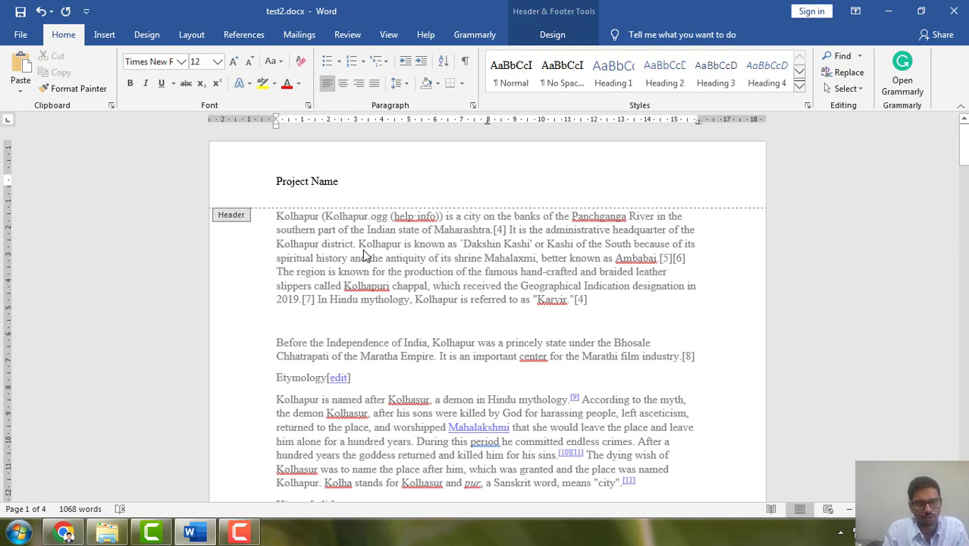
{"action": "left_click", "coordinate": [358, 83]}
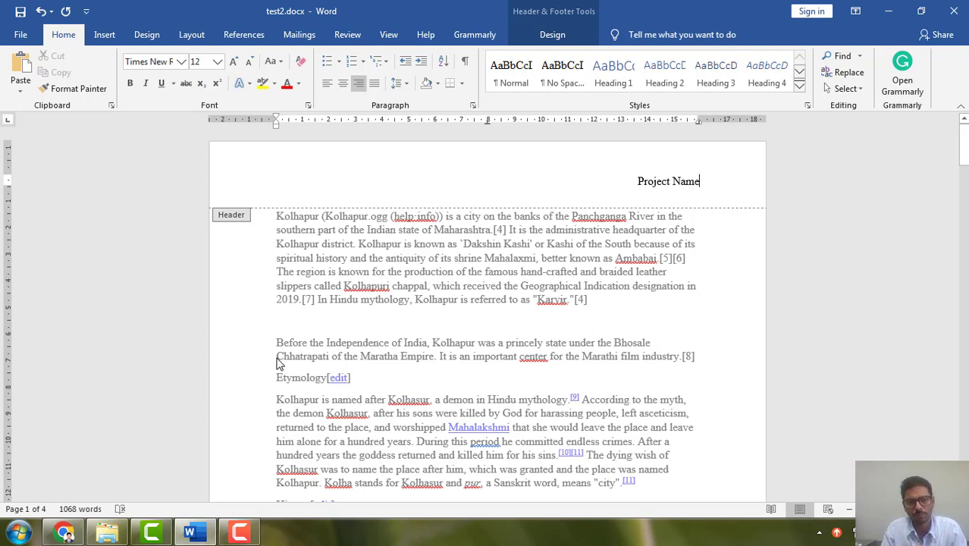
{"action": "double_click", "coordinate": [709, 256]}
{"action": "scroll", "coordinate": [670, 273], "scroll_direction": "down", "scroll_amount": 7}
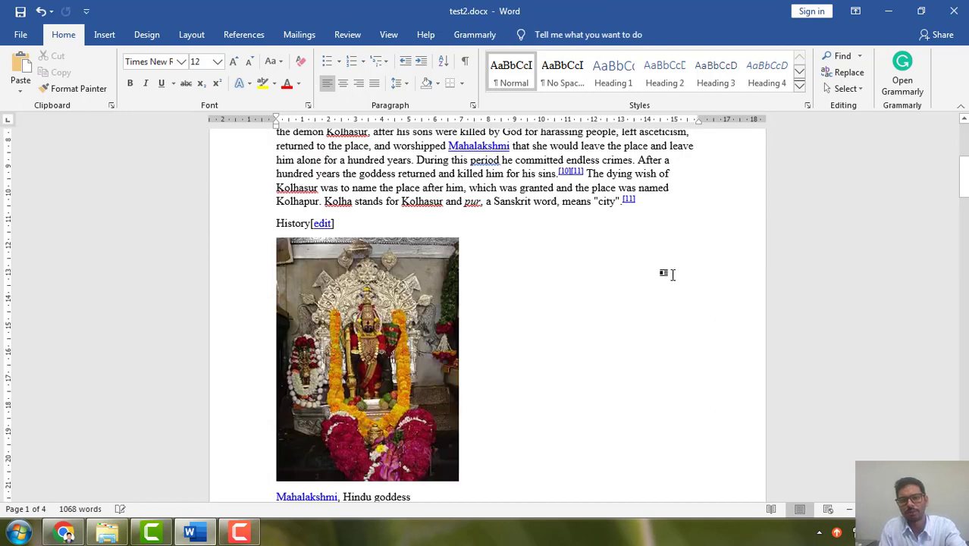
{"action": "scroll", "coordinate": [644, 295], "scroll_direction": "up", "scroll_amount": 7}
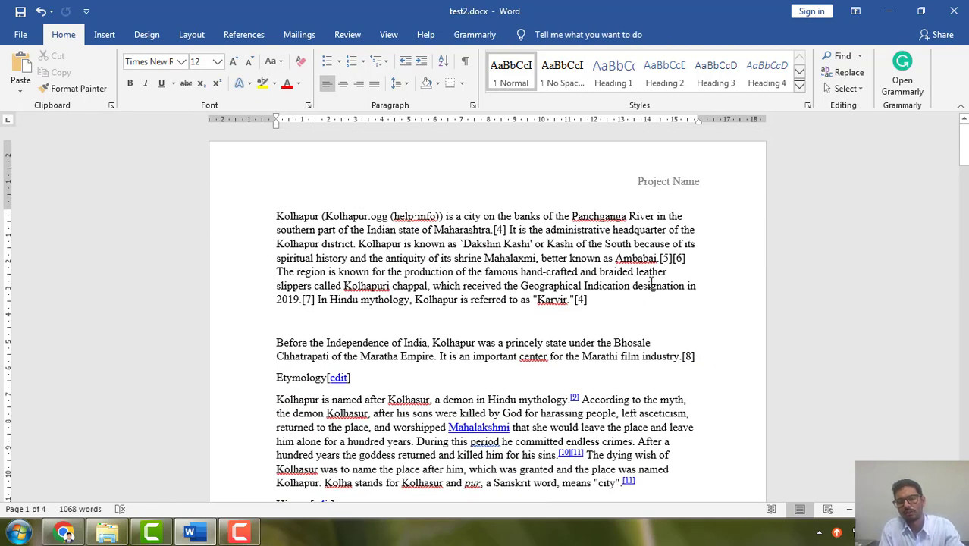
Try replacing the page header with the built-in Blank header and return to the body text.
{"action": "left_click", "coordinate": [104, 34]}
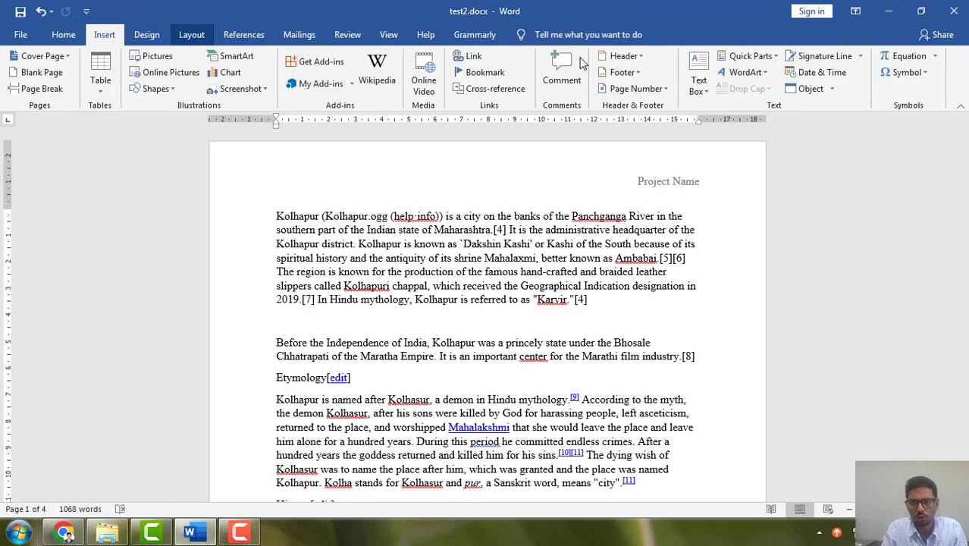
{"action": "left_click", "coordinate": [633, 57]}
{"action": "left_click", "coordinate": [659, 128]}
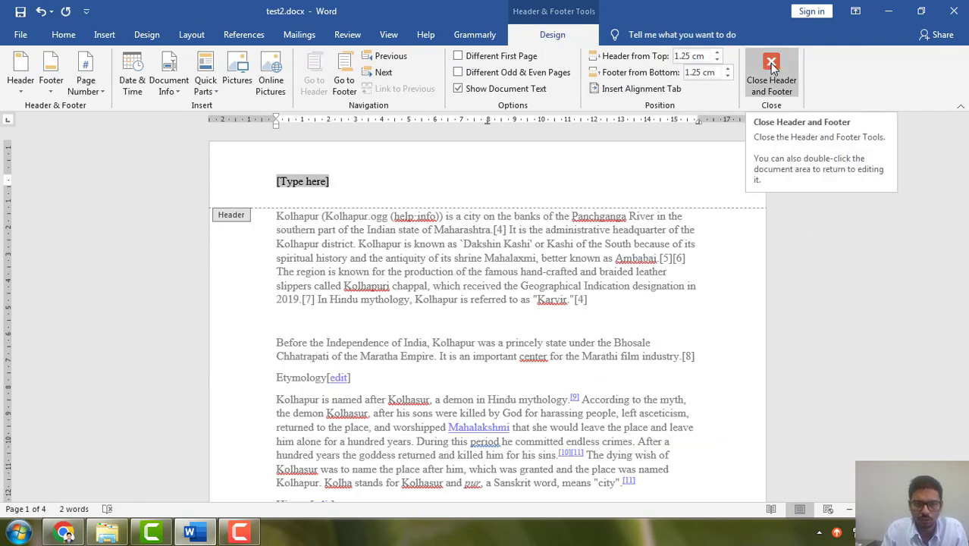
{"action": "double_click", "coordinate": [562, 340]}
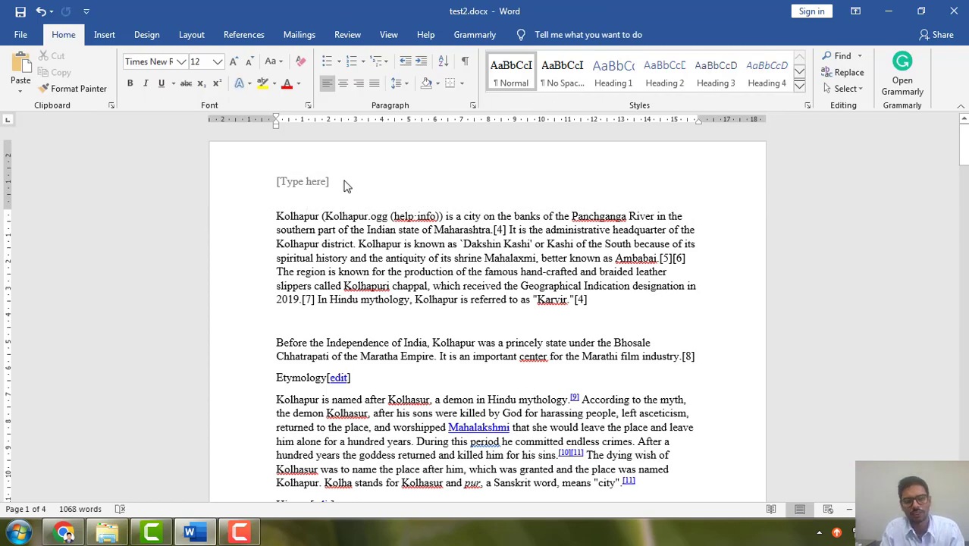
Delete the Mahalakshmi goddess picture under the History heading.
{"action": "scroll", "coordinate": [351, 180], "scroll_direction": "down", "scroll_amount": 7}
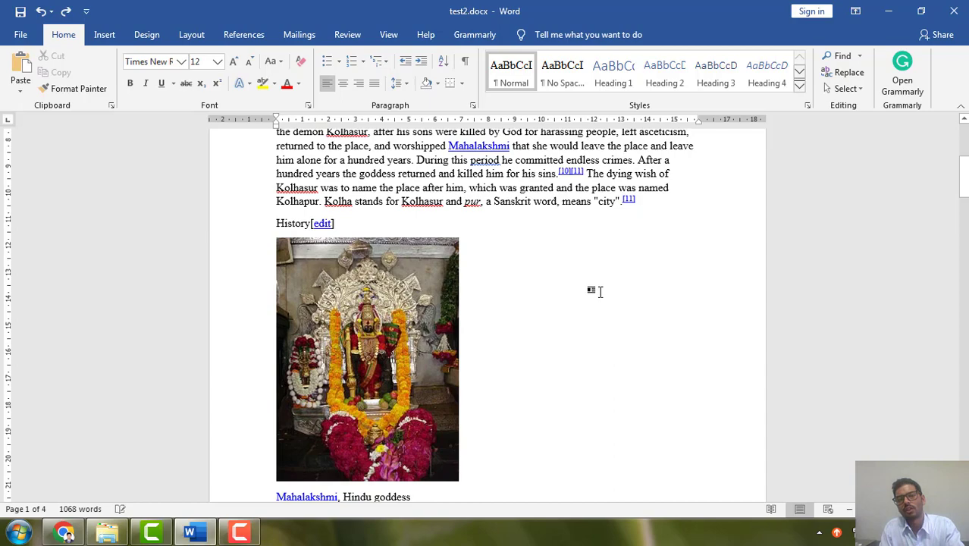
{"action": "left_click", "coordinate": [434, 307]}
{"action": "key", "text": "Delete"}
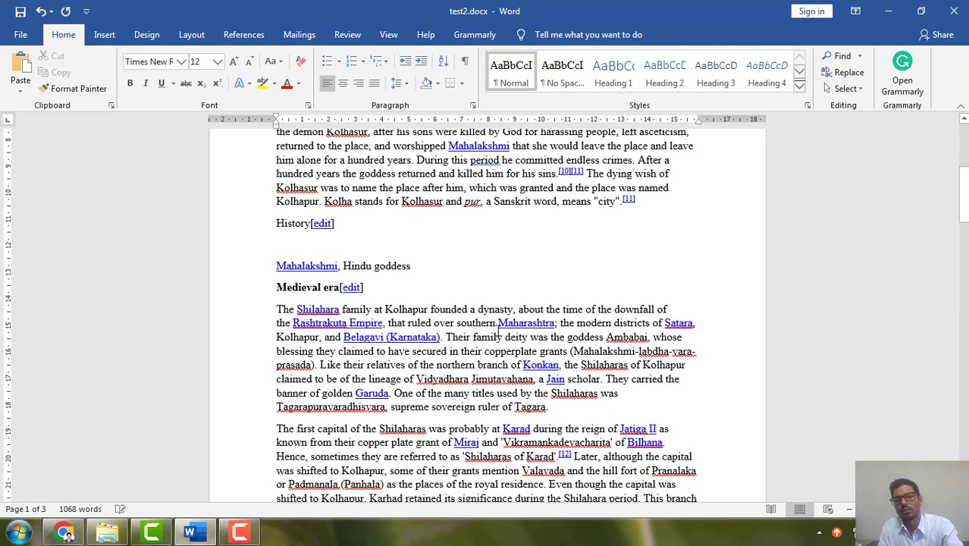
{"action": "scroll", "coordinate": [474, 390], "scroll_direction": "up", "scroll_amount": 7}
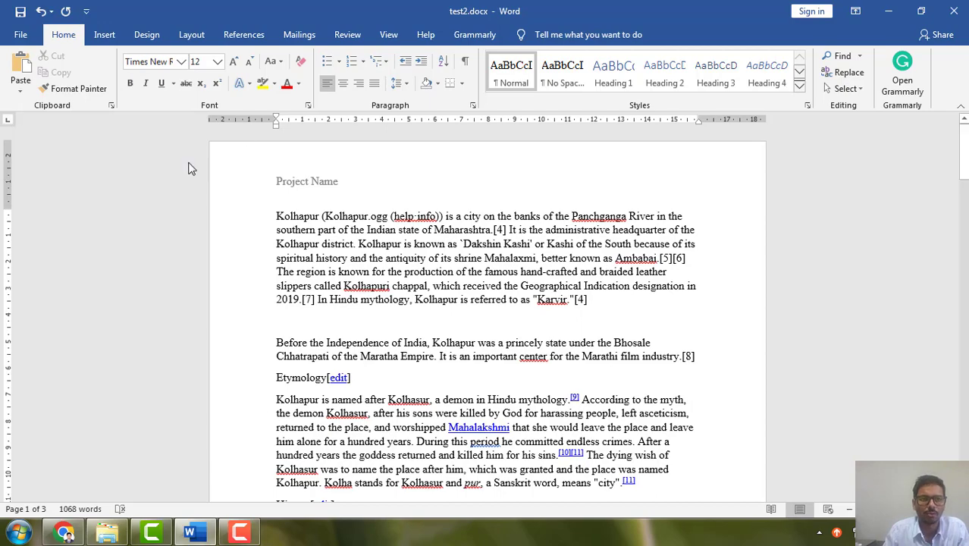
Insert the built-in Blank (Three Columns) footer on the document's pages.
{"action": "left_click", "coordinate": [105, 35]}
{"action": "scroll", "coordinate": [598, 273], "scroll_direction": "down", "scroll_amount": 15}
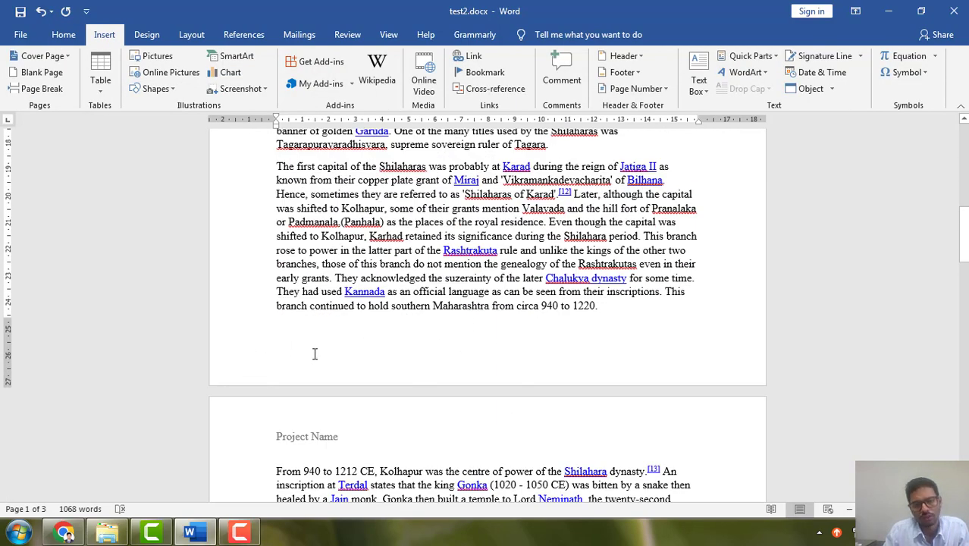
{"action": "left_click", "coordinate": [293, 345]}
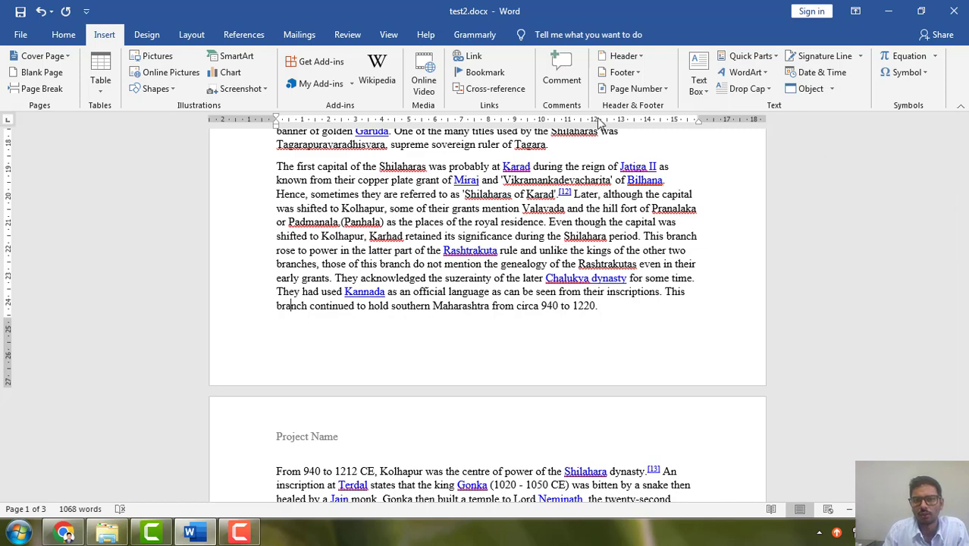
{"action": "left_click", "coordinate": [633, 76]}
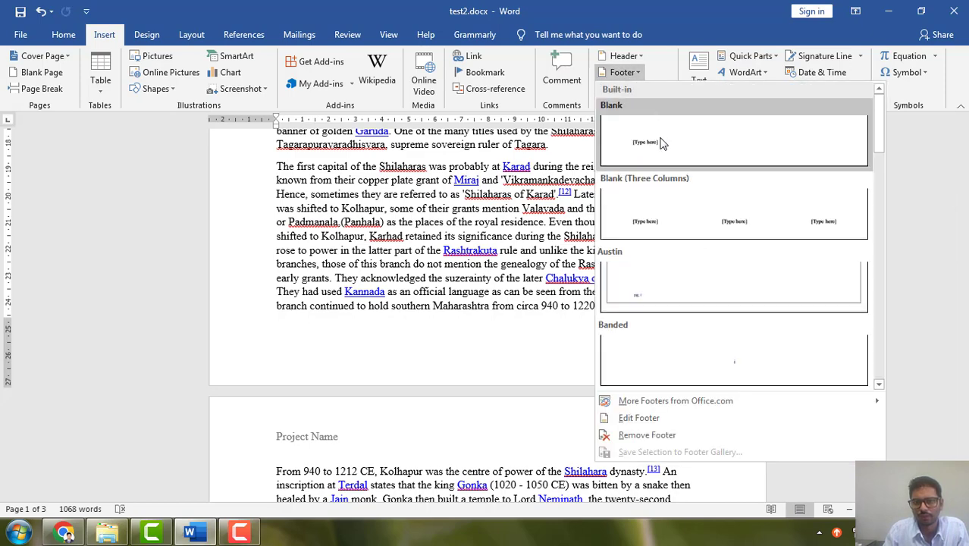
{"action": "left_click", "coordinate": [691, 224]}
{"action": "scroll", "coordinate": [435, 410], "scroll_direction": "down", "scroll_amount": 3}
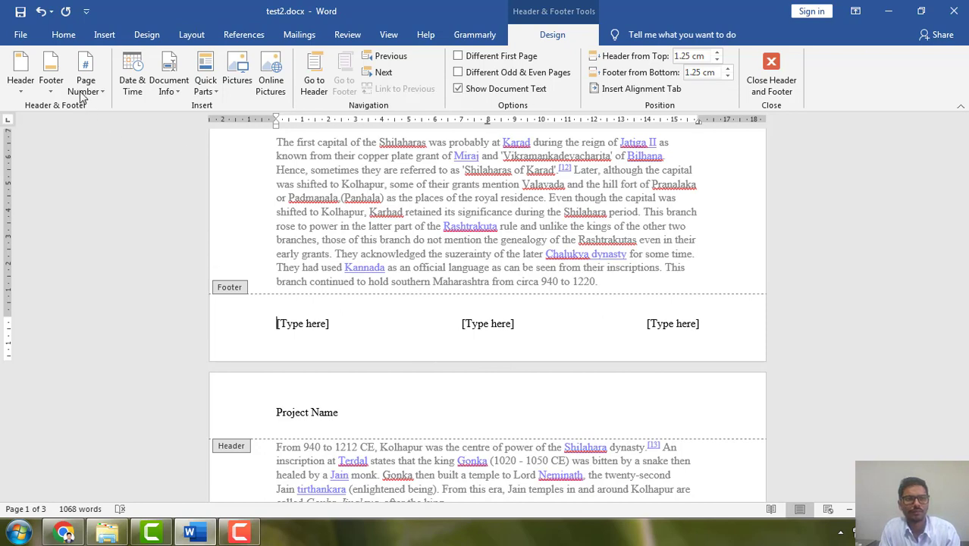
Switch the footer to the built-in Blank style and replace its placeholder with "SGU Kolhapur".
{"action": "left_click", "coordinate": [51, 79]}
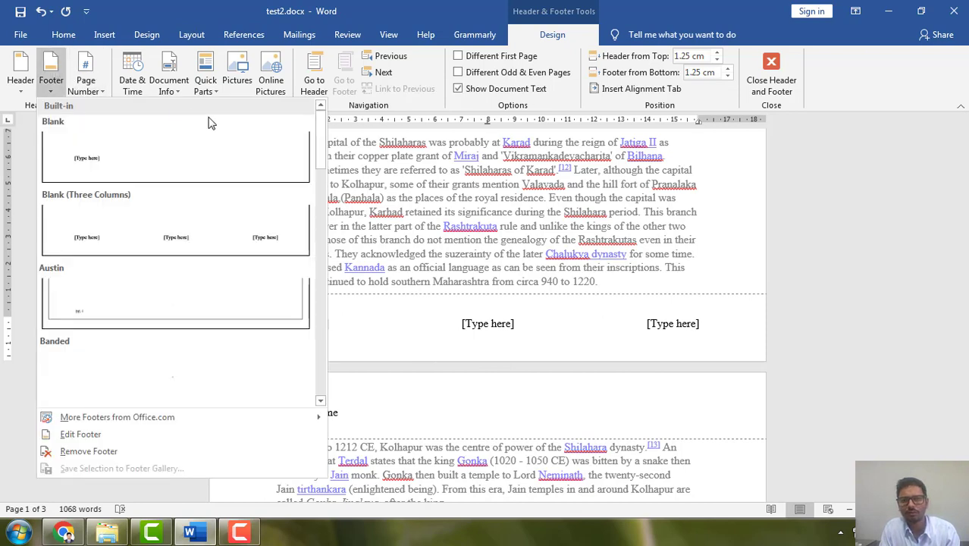
{"action": "left_click", "coordinate": [140, 168]}
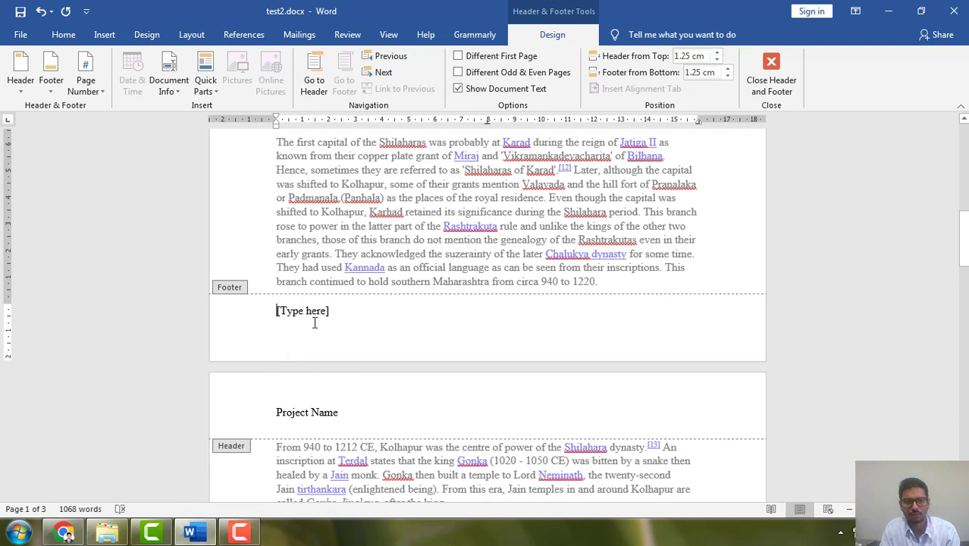
{"action": "left_click_drag", "start_coordinate": [342, 311], "coordinate": [269, 311]}
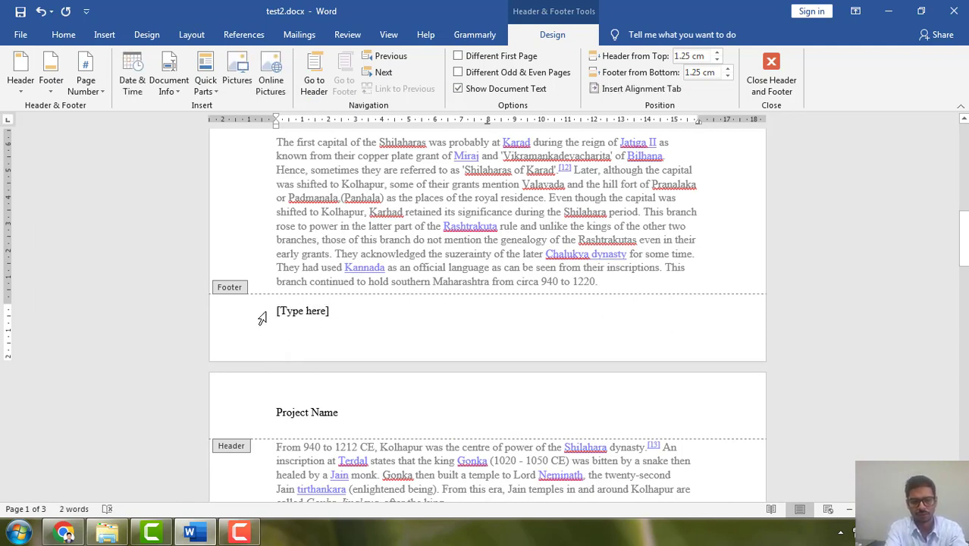
{"action": "type", "text": "SGU Kolhapur"}
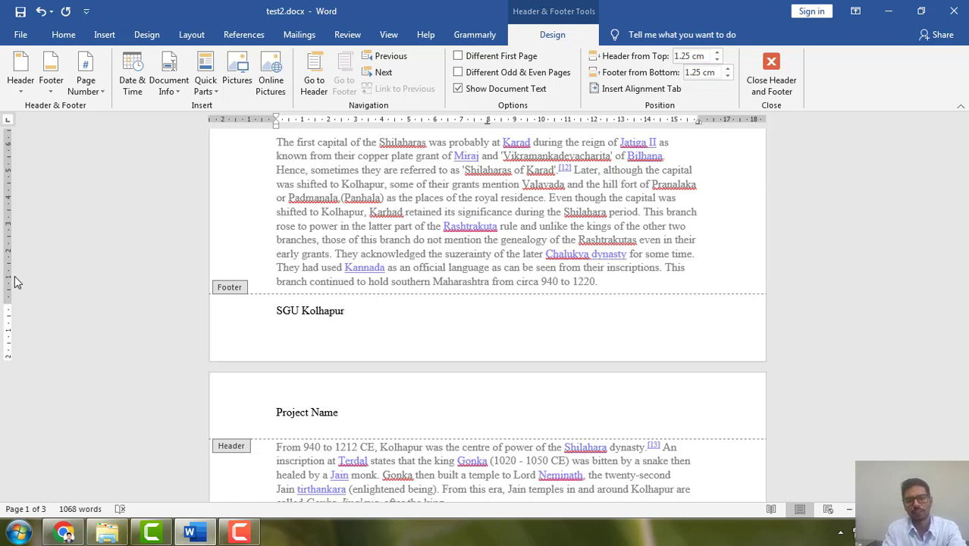
{"action": "double_click", "coordinate": [634, 338]}
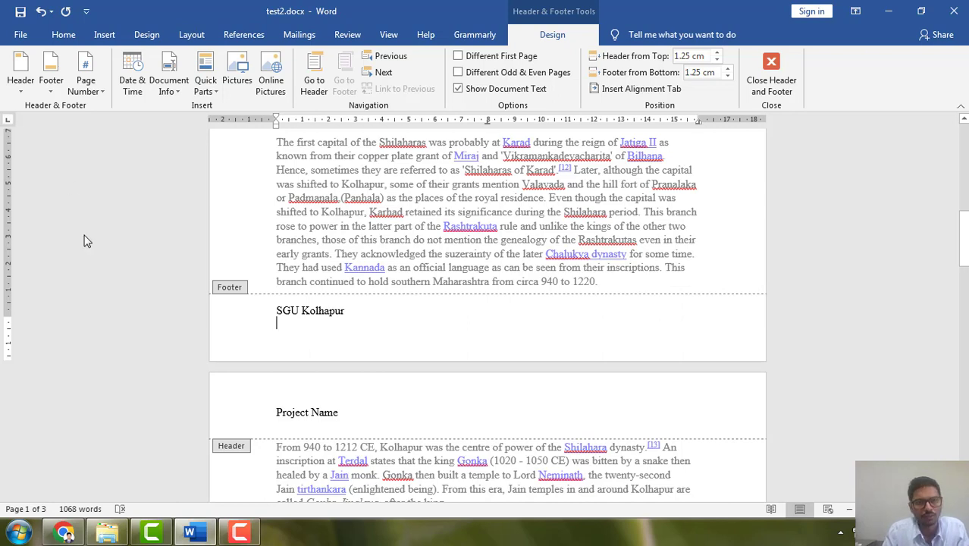
Set the page number format to 1, 2, 3, … with numbering starting at 1.
{"action": "left_click", "coordinate": [88, 79]}
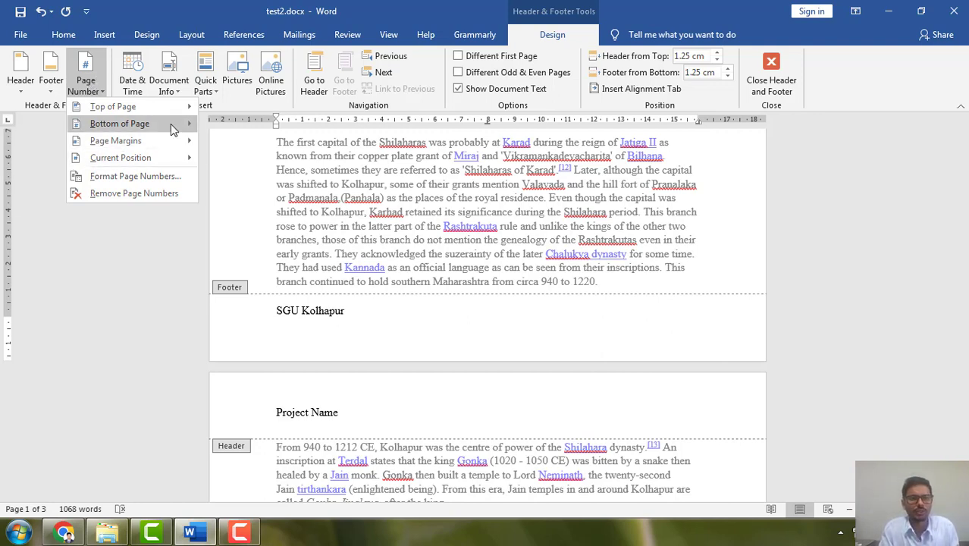
{"action": "mouse_move", "coordinate": [170, 124]}
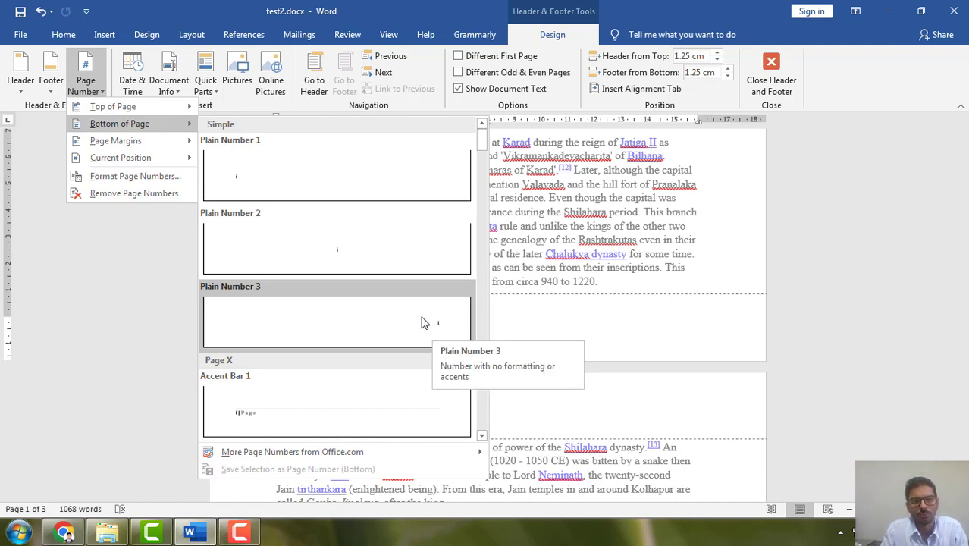
{"action": "left_click", "coordinate": [146, 189]}
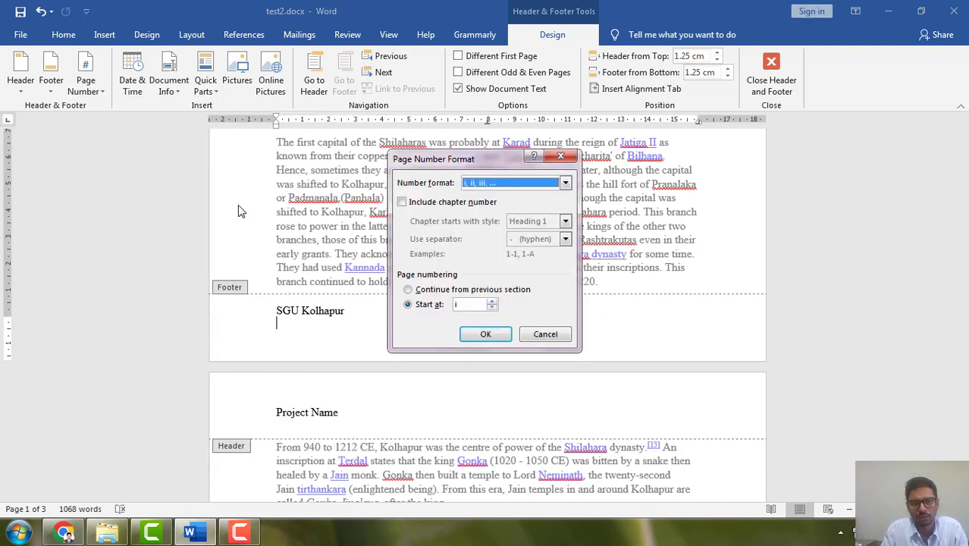
{"action": "left_click", "coordinate": [566, 185]}
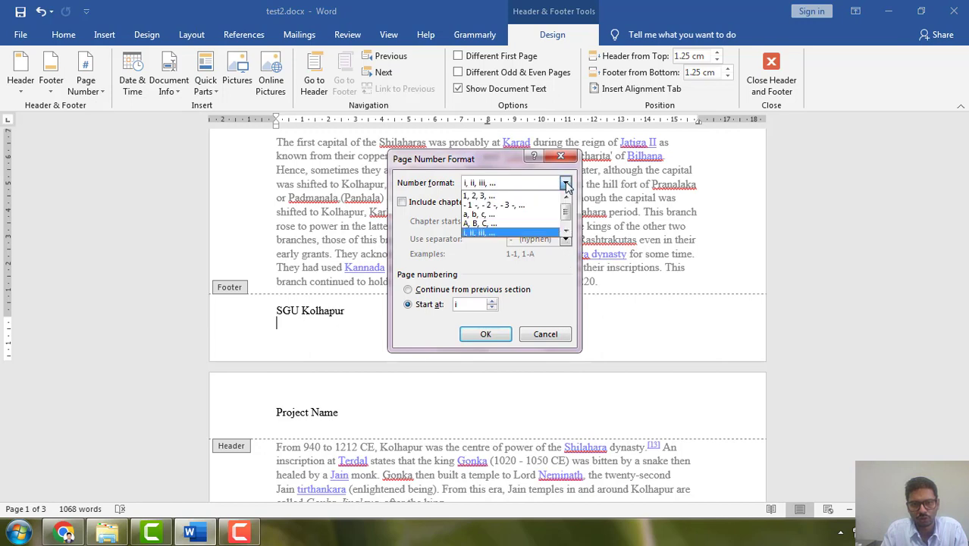
{"action": "left_click", "coordinate": [496, 196]}
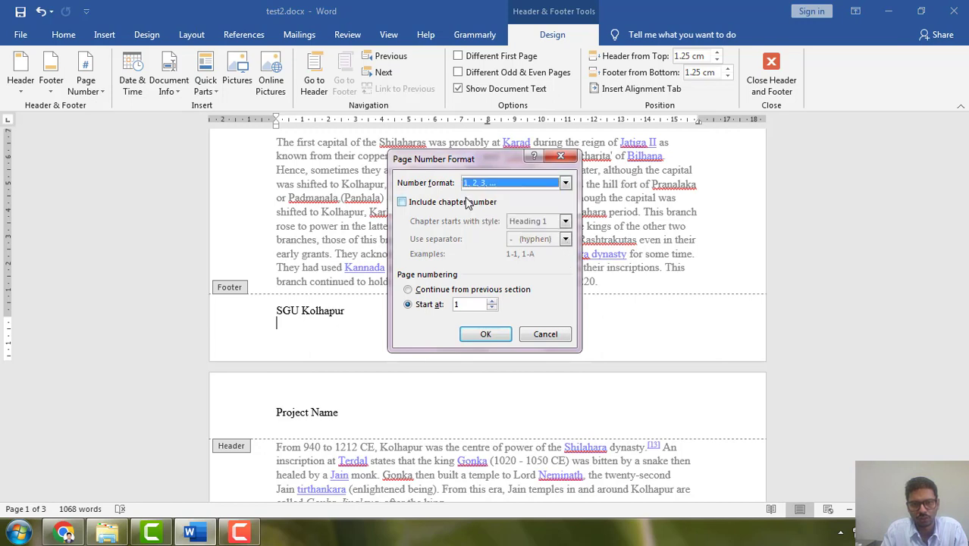
{"action": "left_click", "coordinate": [480, 336]}
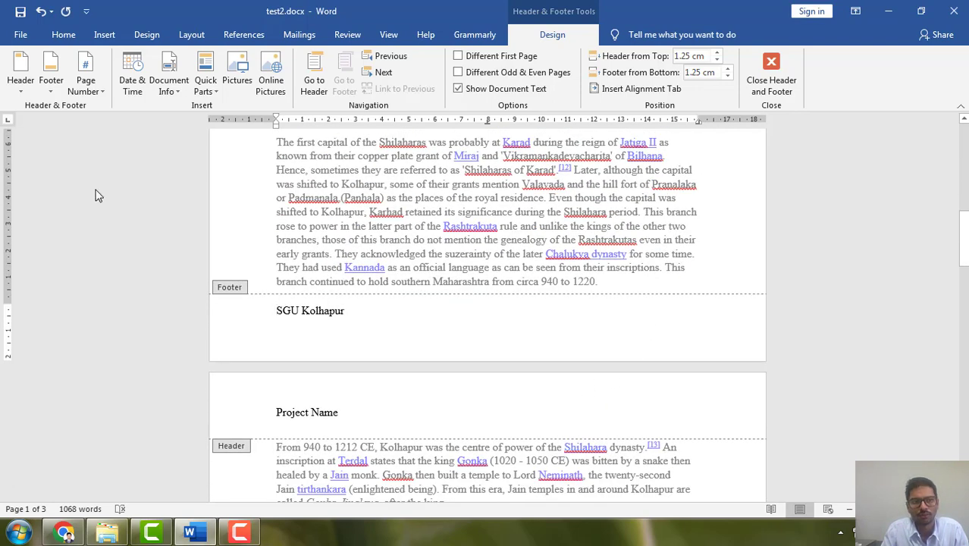
Insert the Plain Number 3 page number at the bottom of the pages and return to the body text.
{"action": "left_click", "coordinate": [86, 85]}
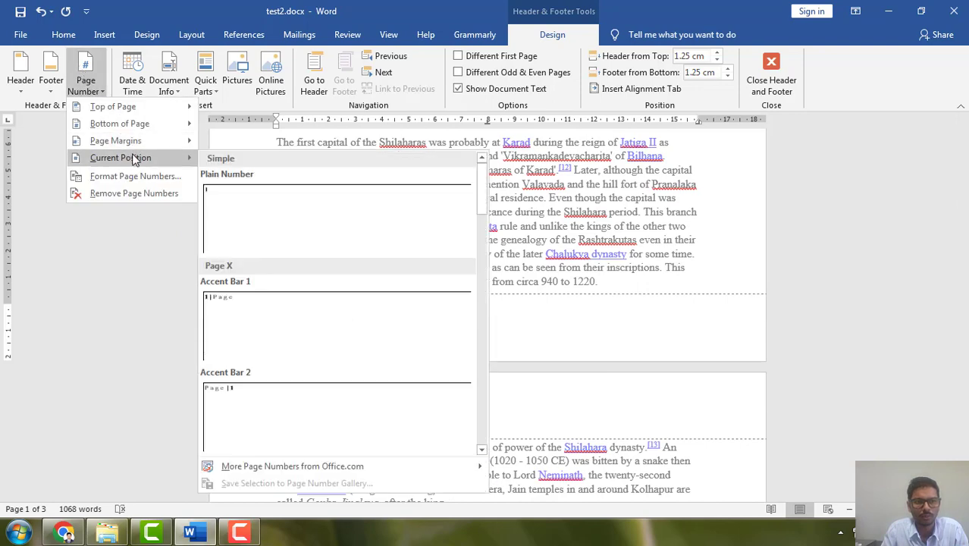
{"action": "mouse_move", "coordinate": [142, 129]}
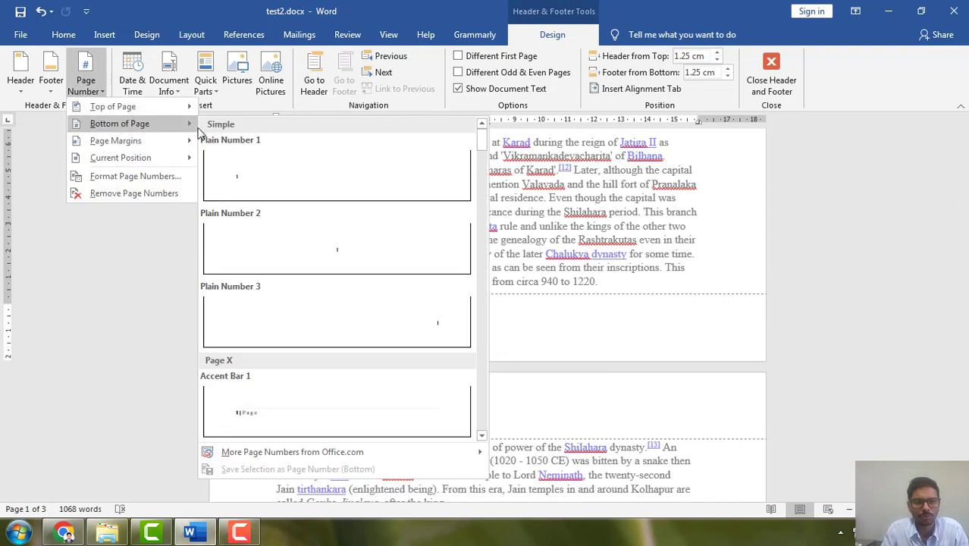
{"action": "left_click", "coordinate": [441, 326]}
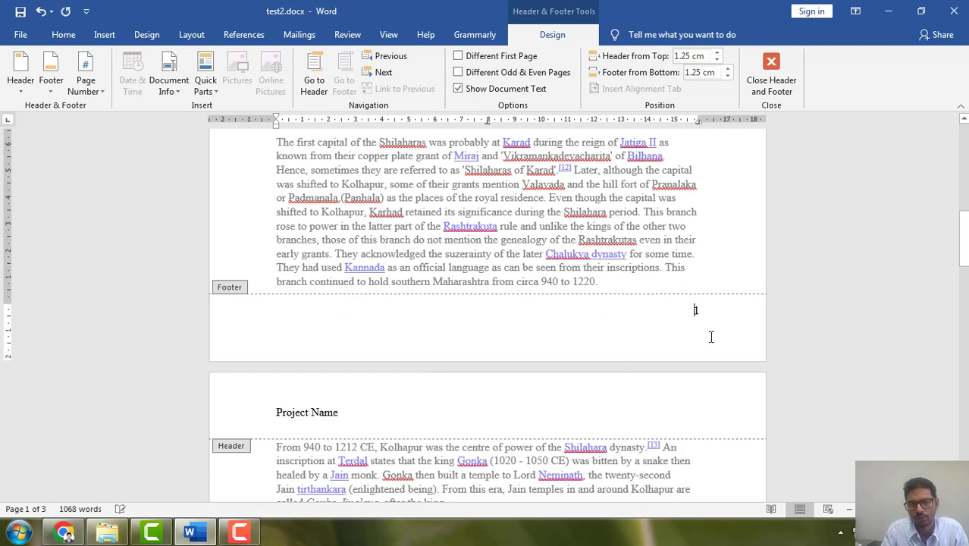
{"action": "left_click", "coordinate": [720, 317]}
{"action": "scroll", "coordinate": [706, 320], "scroll_direction": "down", "scroll_amount": 2}
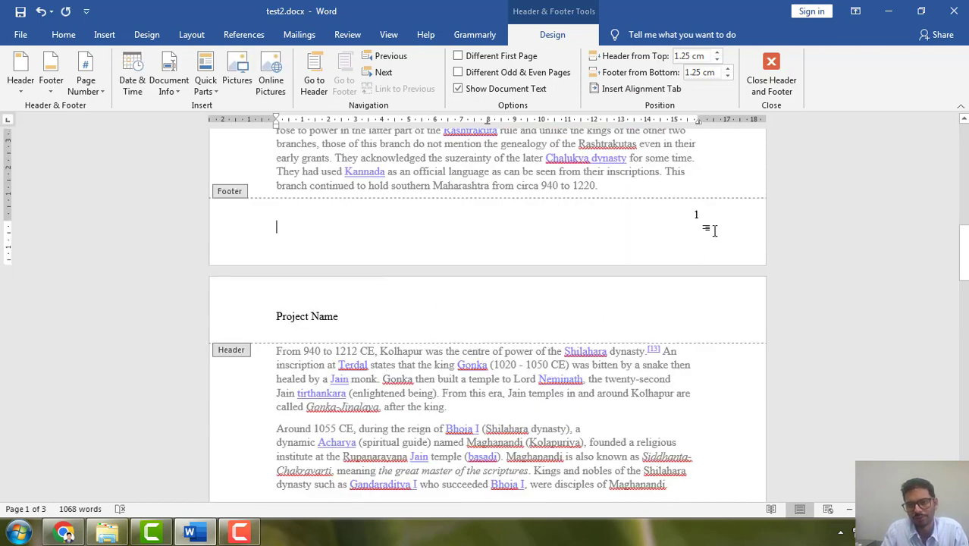
{"action": "double_click", "coordinate": [645, 178]}
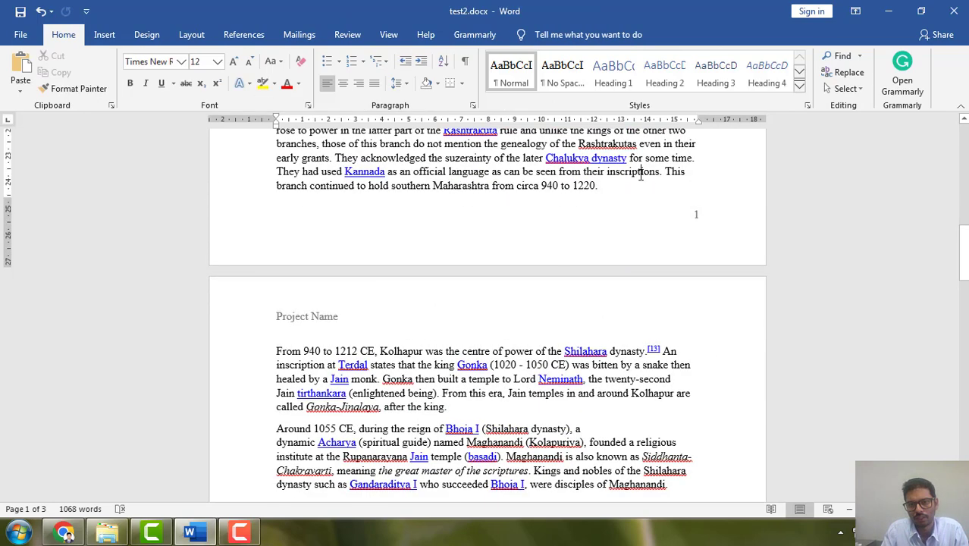
{"action": "scroll", "coordinate": [508, 286], "scroll_direction": "down", "scroll_amount": 15}
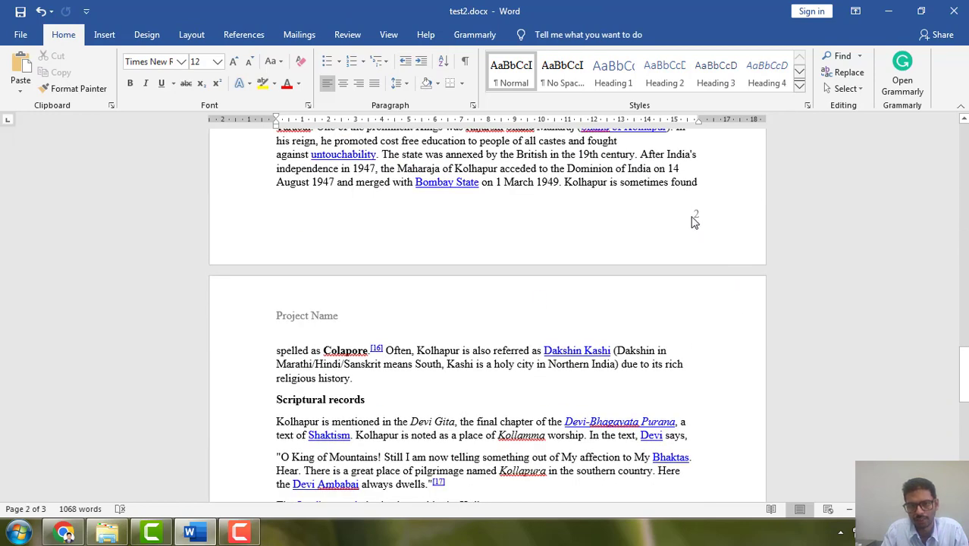
Replace the page number footer with the built-in Blank footer and return to the body text.
{"action": "double_click", "coordinate": [342, 217]}
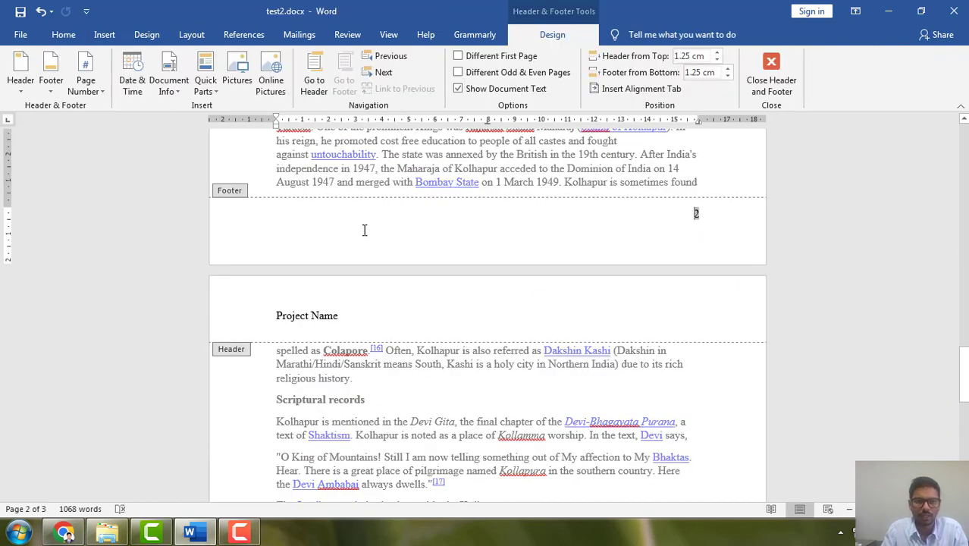
{"action": "left_click", "coordinate": [51, 80]}
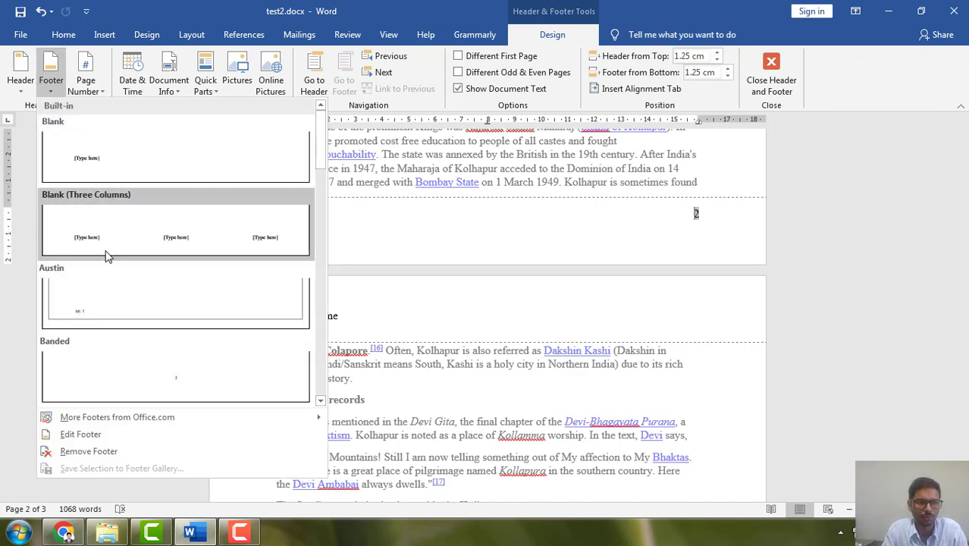
{"action": "left_click", "coordinate": [111, 159]}
{"action": "left_click", "coordinate": [332, 216]}
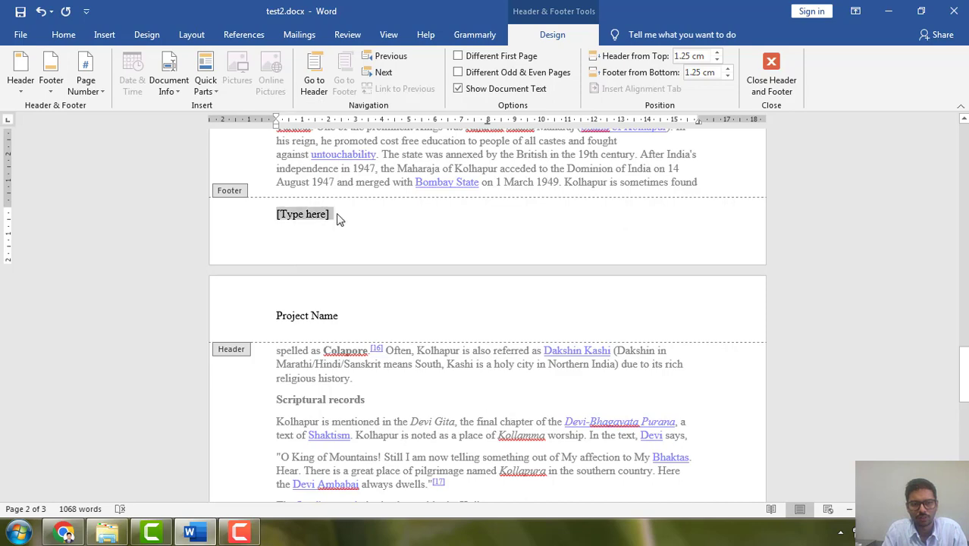
{"action": "scroll", "coordinate": [417, 249], "scroll_direction": "up", "scroll_amount": 2}
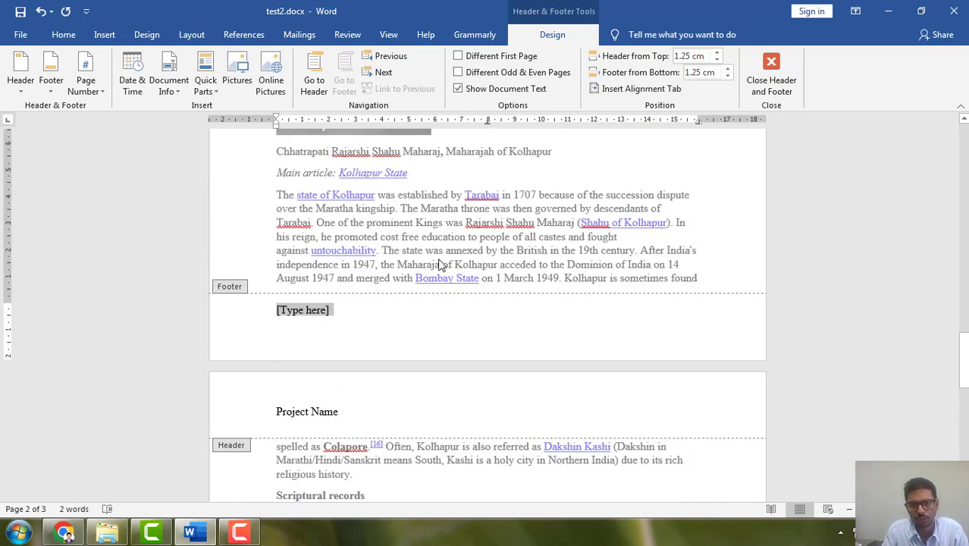
{"action": "left_click", "coordinate": [525, 326]}
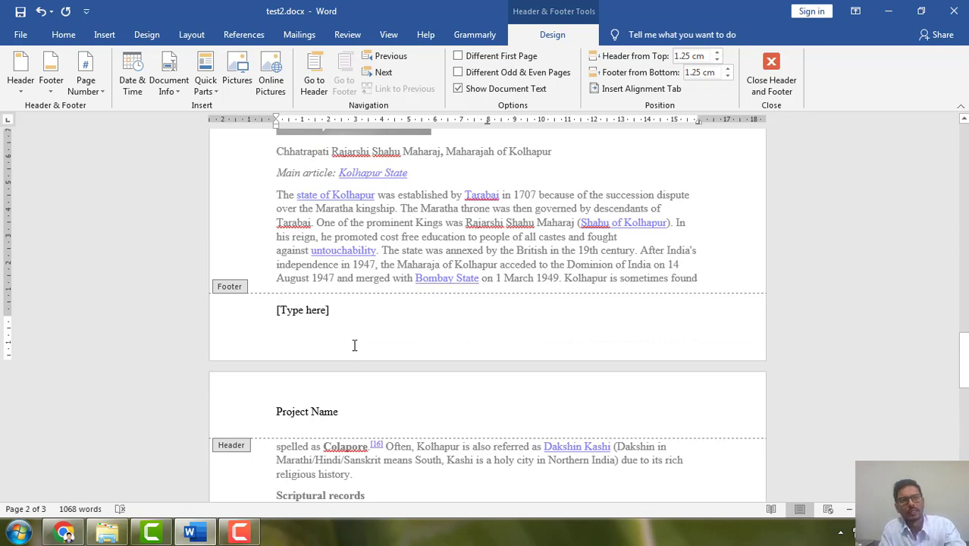
{"action": "key", "text": "Escape"}
{"action": "scroll", "coordinate": [440, 330], "scroll_direction": "up", "scroll_amount": 2}
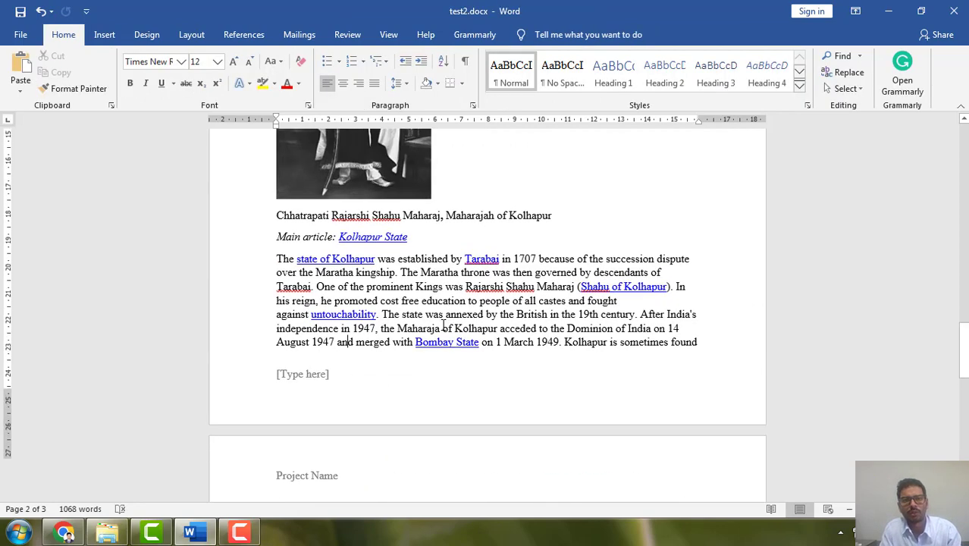
{"action": "scroll", "coordinate": [447, 326], "scroll_direction": "up", "scroll_amount": 2}
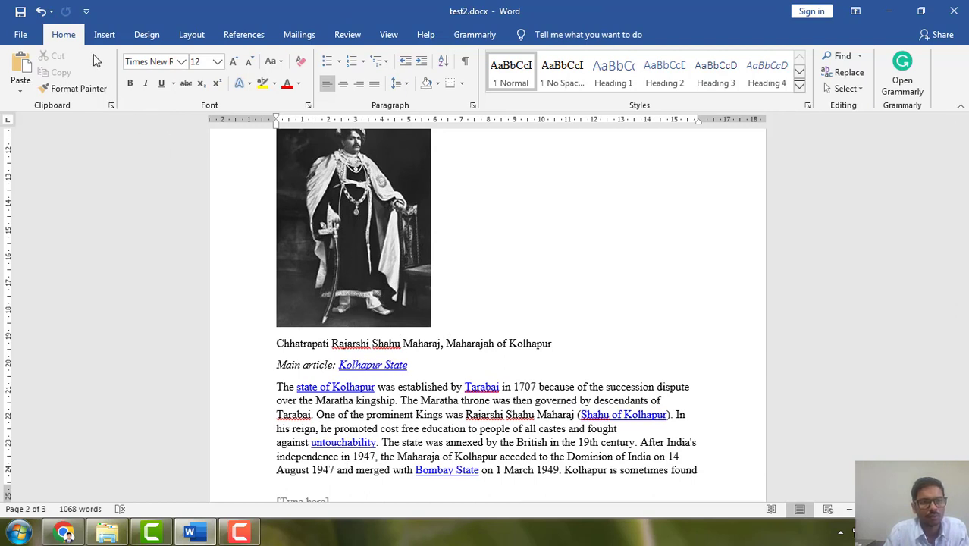
Open the first page's header for editing and give the first page a different header and footer.
{"action": "left_click", "coordinate": [114, 35]}
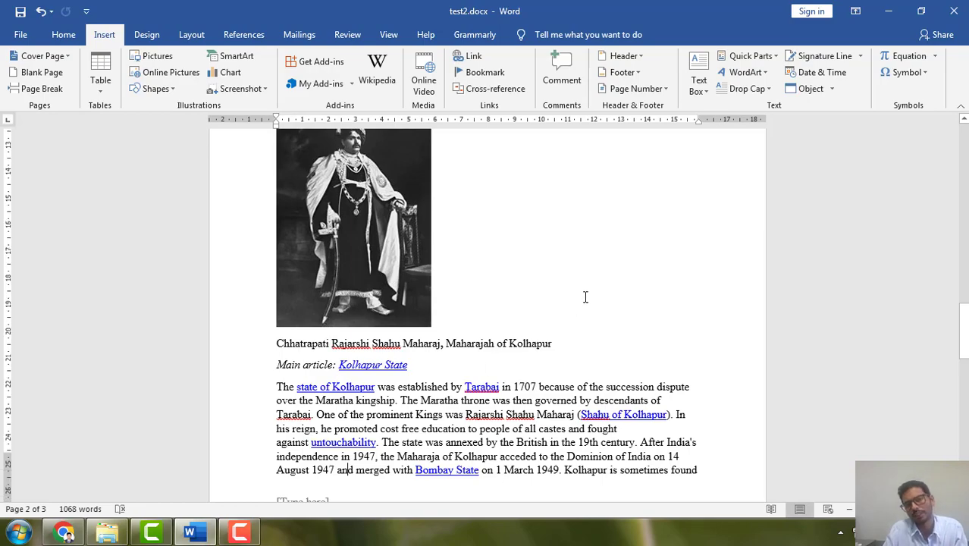
{"action": "scroll", "coordinate": [580, 300], "scroll_direction": "down", "scroll_amount": 6}
{"action": "scroll", "coordinate": [579, 295], "scroll_direction": "up", "scroll_amount": 5}
{"action": "scroll", "coordinate": [580, 294], "scroll_direction": "up", "scroll_amount": 18}
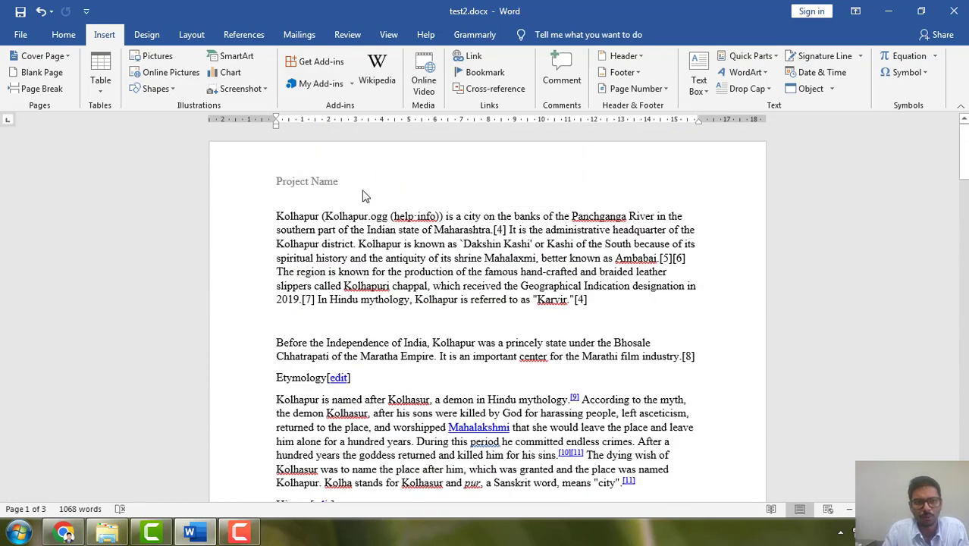
{"action": "double_click", "coordinate": [360, 182]}
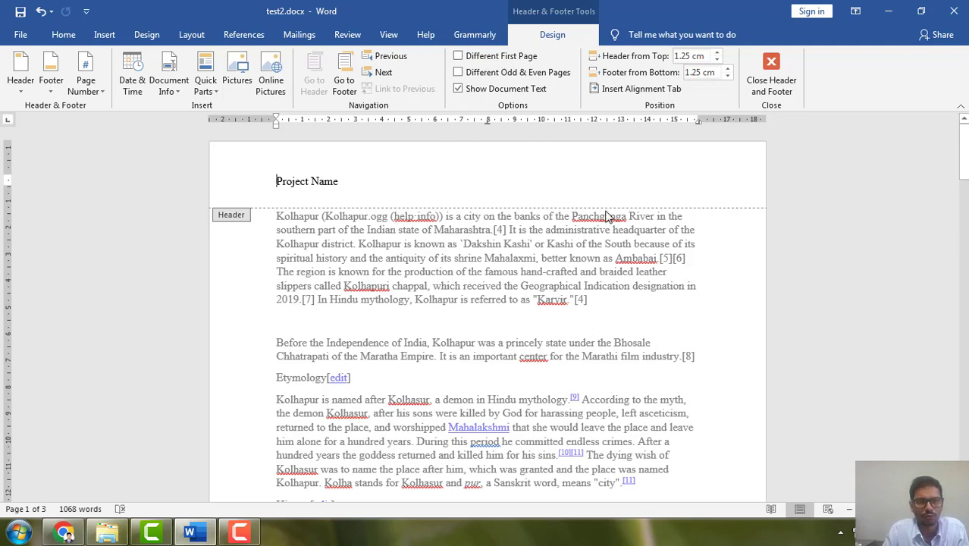
{"action": "left_click", "coordinate": [458, 56]}
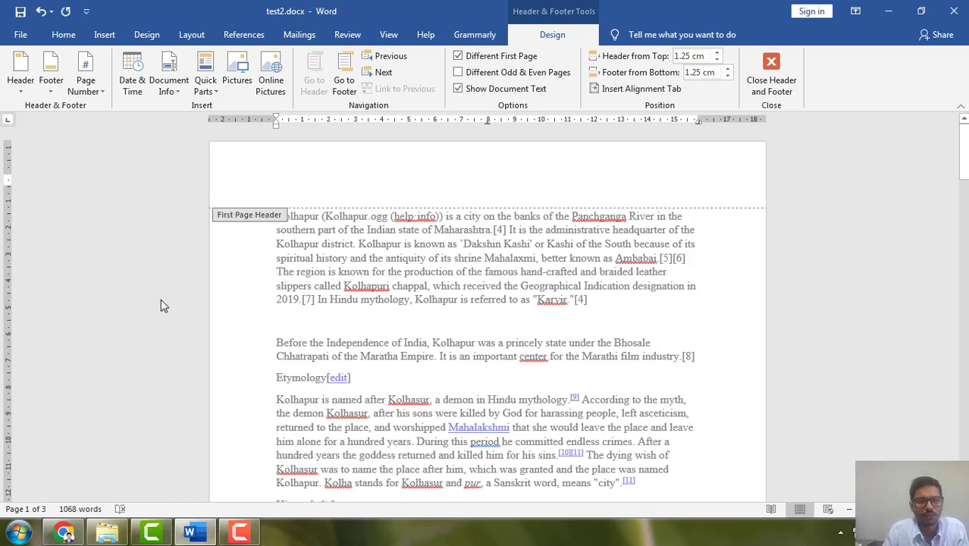
Replace the placeholder footer on page 2 with the Plain Number 3 page number at the bottom of the page.
{"action": "scroll", "coordinate": [553, 262], "scroll_direction": "down", "scroll_amount": 10}
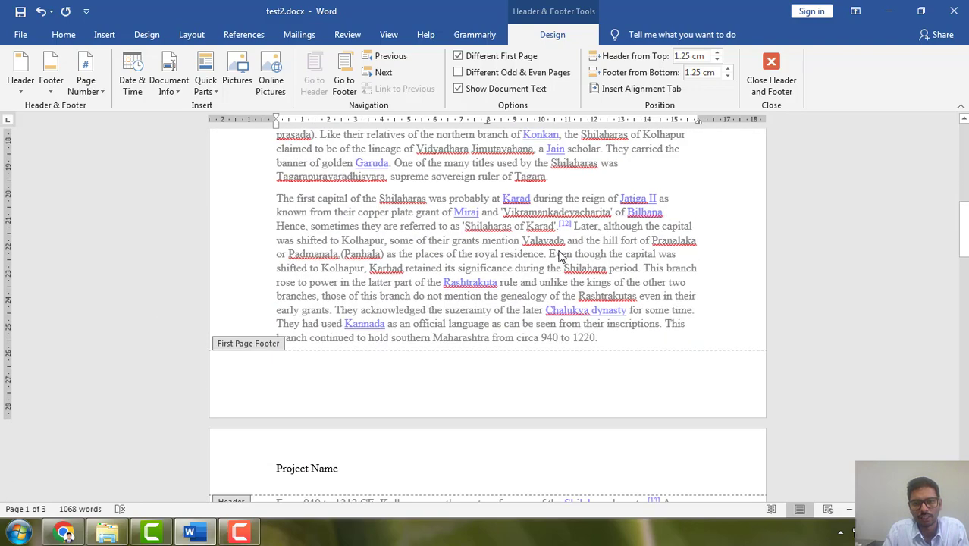
{"action": "left_click", "coordinate": [357, 473]}
{"action": "scroll", "coordinate": [454, 455], "scroll_direction": "down", "scroll_amount": 4}
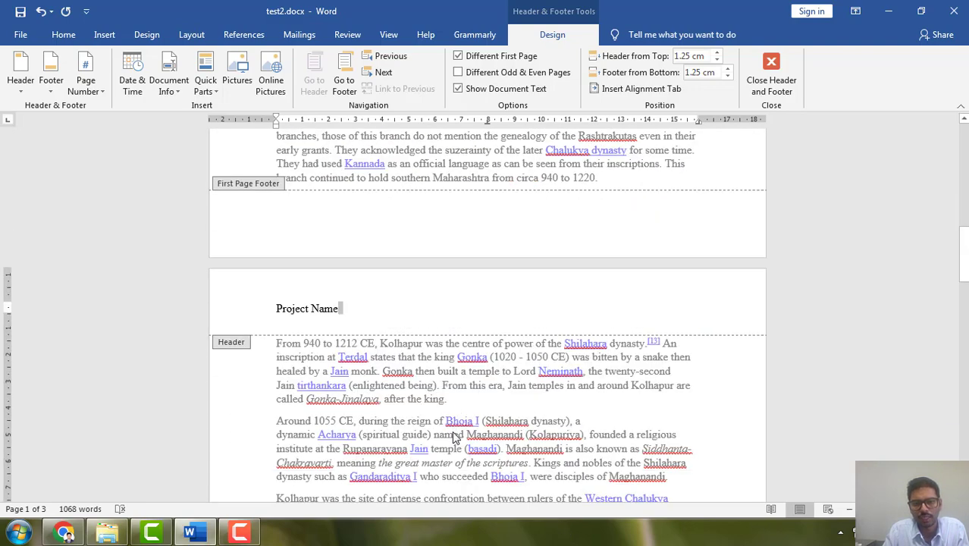
{"action": "scroll", "coordinate": [454, 438], "scroll_direction": "down", "scroll_amount": 14}
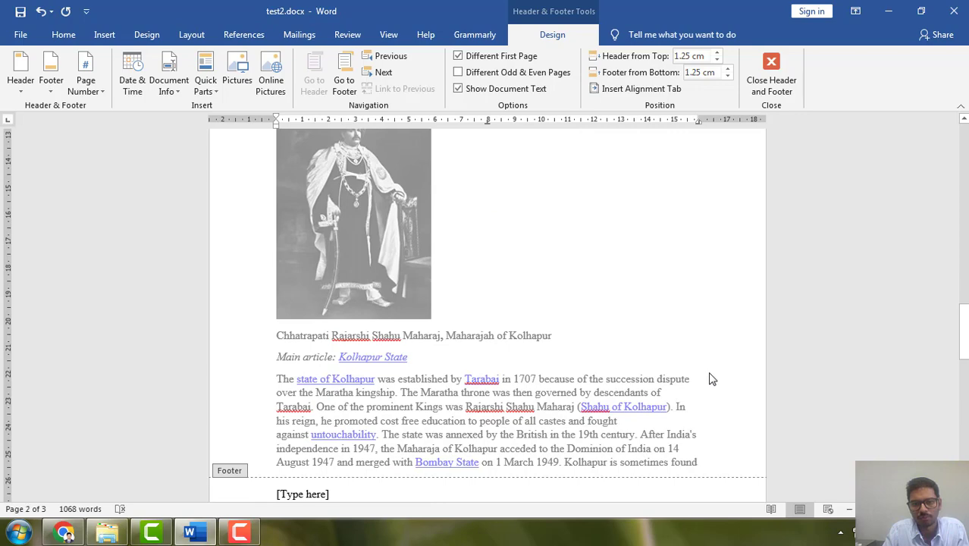
{"action": "scroll", "coordinate": [711, 379], "scroll_direction": "down", "scroll_amount": 4}
{"action": "double_click", "coordinate": [668, 387]}
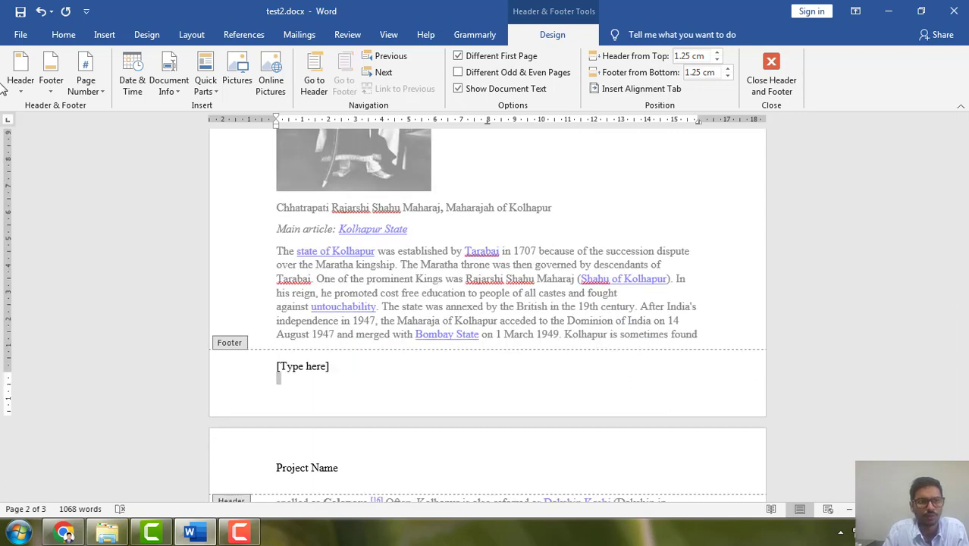
{"action": "left_click", "coordinate": [86, 76]}
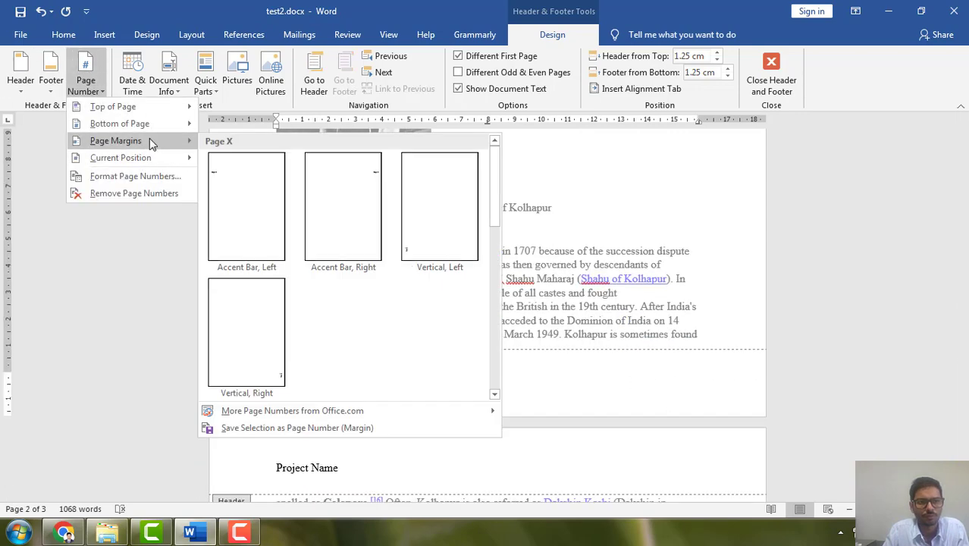
{"action": "mouse_move", "coordinate": [151, 160]}
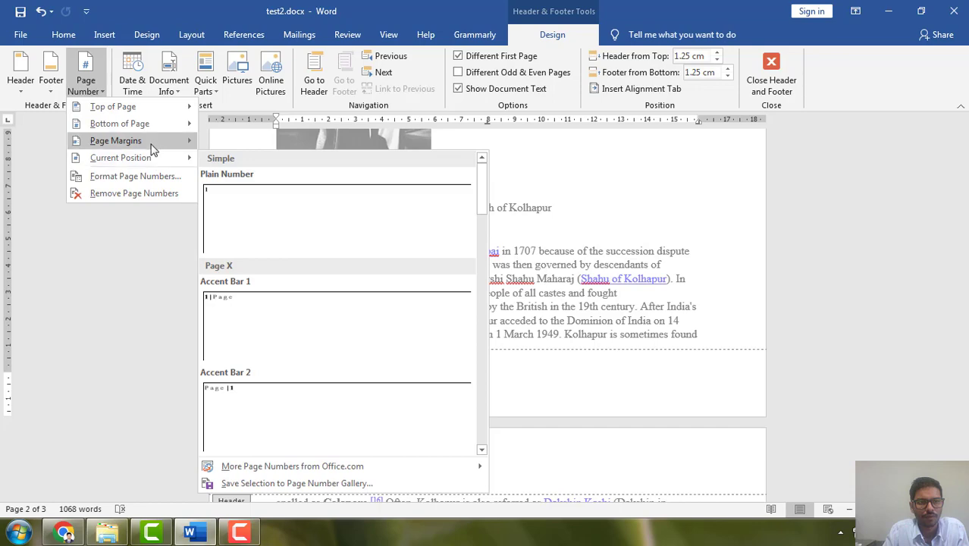
{"action": "mouse_move", "coordinate": [155, 126]}
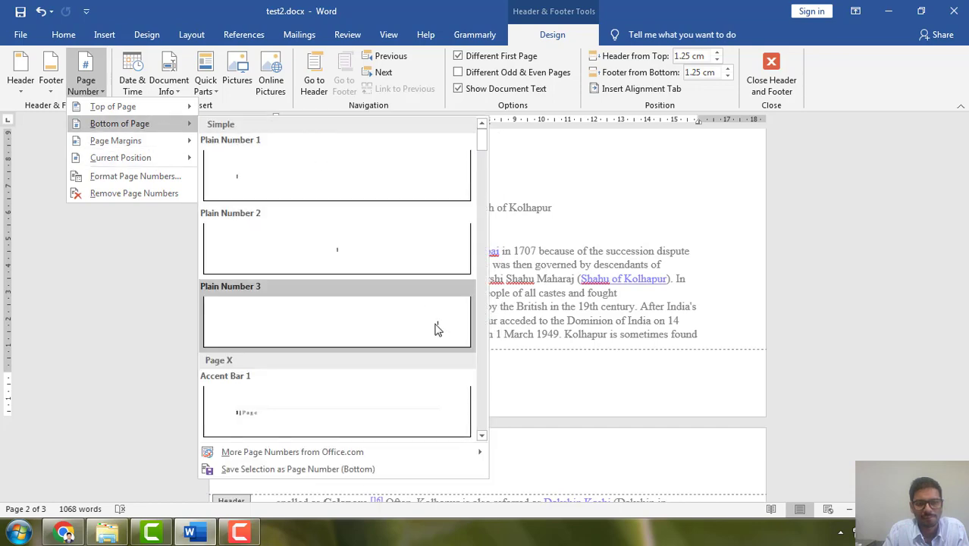
{"action": "left_click", "coordinate": [437, 327]}
Return to the body text and compare the first page's header and footer with those on page 2.
{"action": "scroll", "coordinate": [576, 424], "scroll_direction": "up", "scroll_amount": 18}
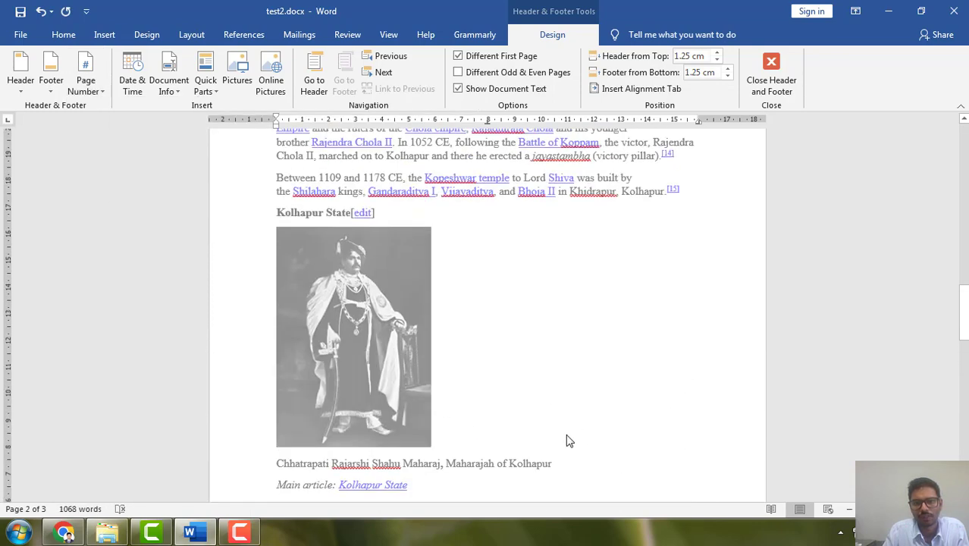
{"action": "scroll", "coordinate": [550, 460], "scroll_direction": "up", "scroll_amount": 9}
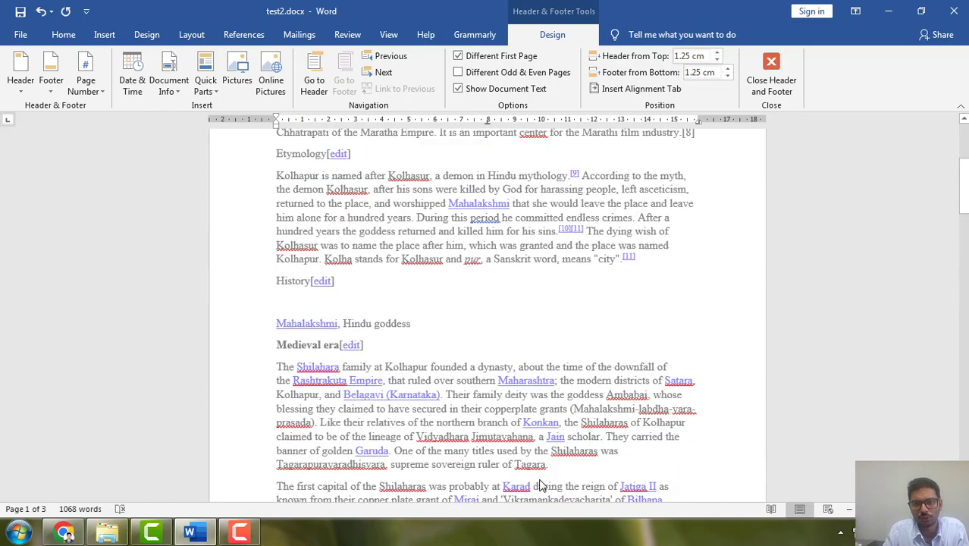
{"action": "scroll", "coordinate": [584, 325], "scroll_direction": "down", "scroll_amount": 10}
{"action": "scroll", "coordinate": [584, 321], "scroll_direction": "down", "scroll_amount": 7}
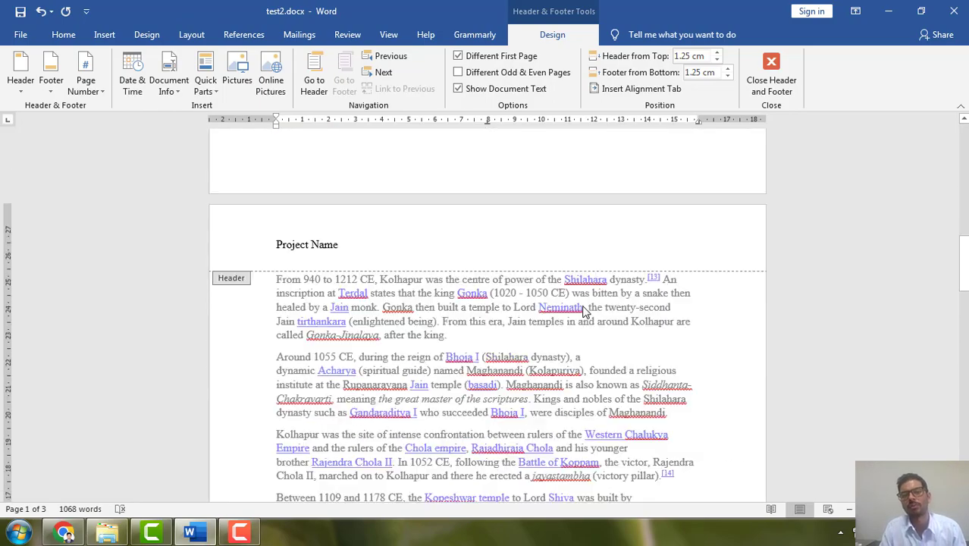
{"action": "double_click", "coordinate": [721, 300]}
{"action": "scroll", "coordinate": [670, 358], "scroll_direction": "down", "scroll_amount": 2}
{"action": "scroll", "coordinate": [671, 358], "scroll_direction": "up", "scroll_amount": 4}
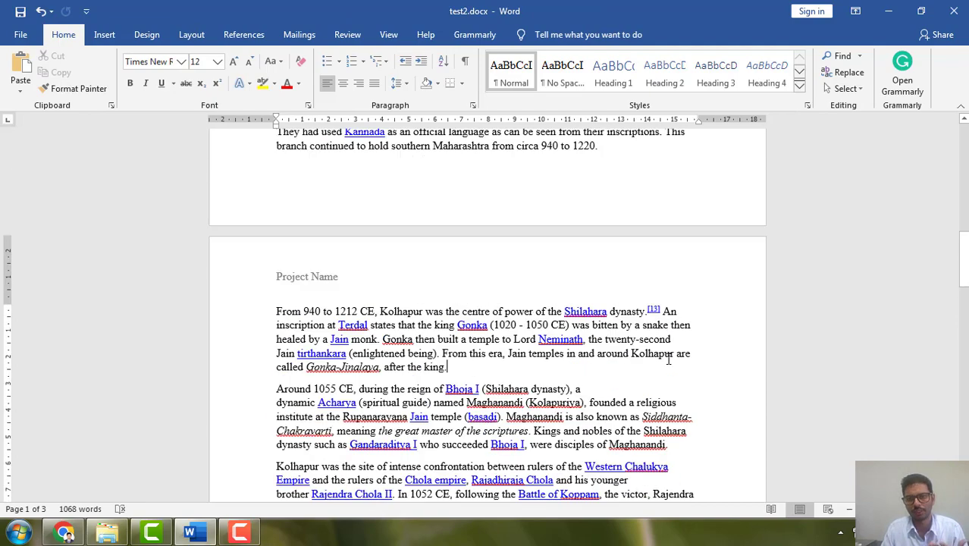
{"action": "scroll", "coordinate": [667, 364], "scroll_direction": "down", "scroll_amount": 14}
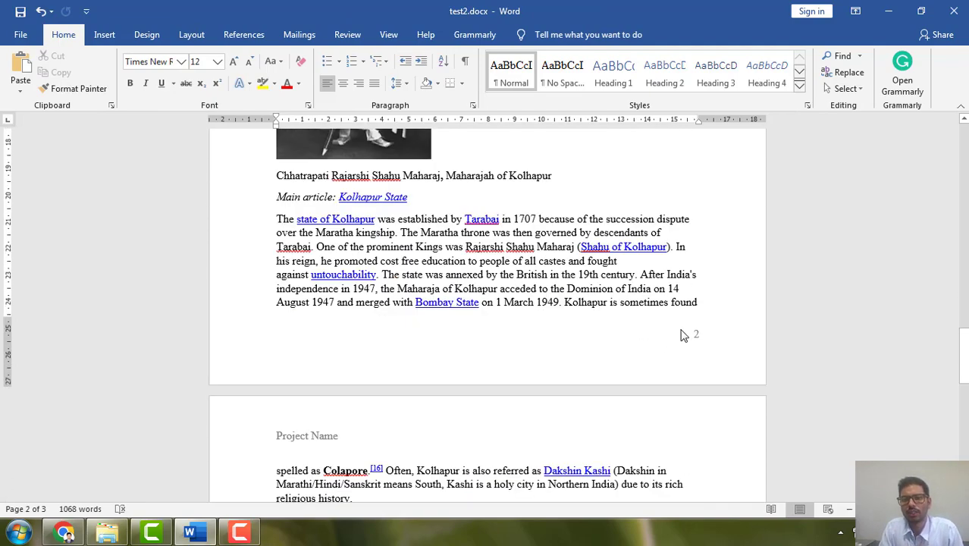
Add an empty line before "spelled as Colapore" at the start of page 3 and insert a page break there.
{"action": "scroll", "coordinate": [592, 353], "scroll_direction": "down", "scroll_amount": 2}
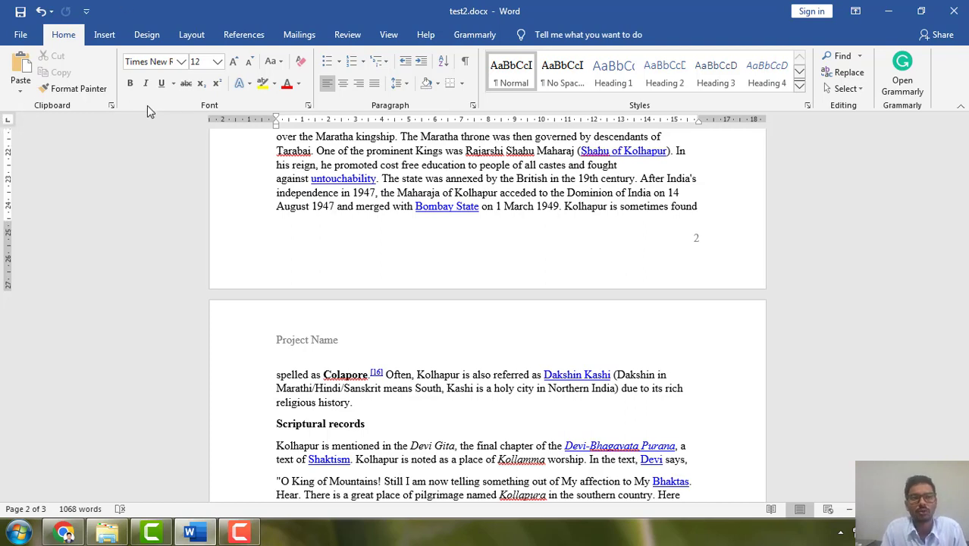
{"action": "left_click", "coordinate": [105, 36]}
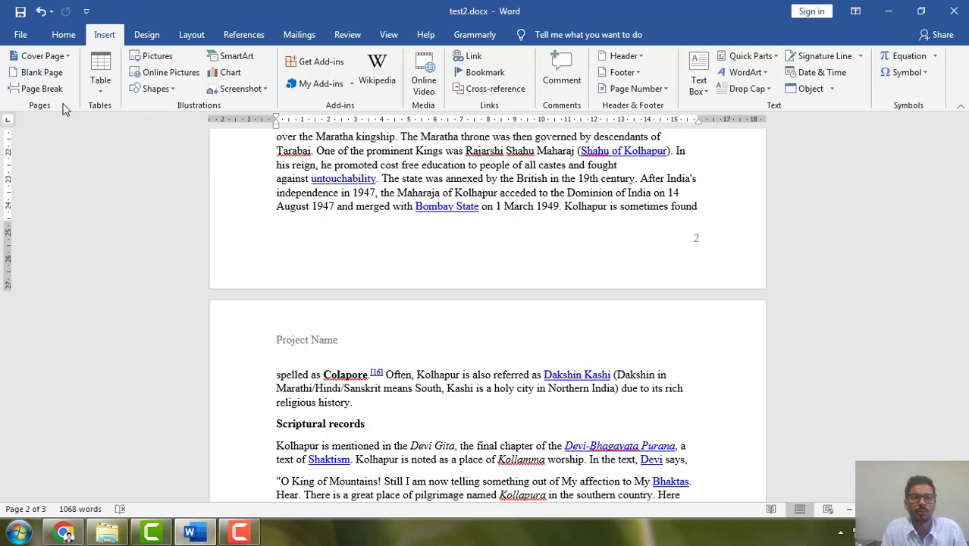
{"action": "double_click", "coordinate": [314, 364]}
{"action": "double_click", "coordinate": [308, 403]}
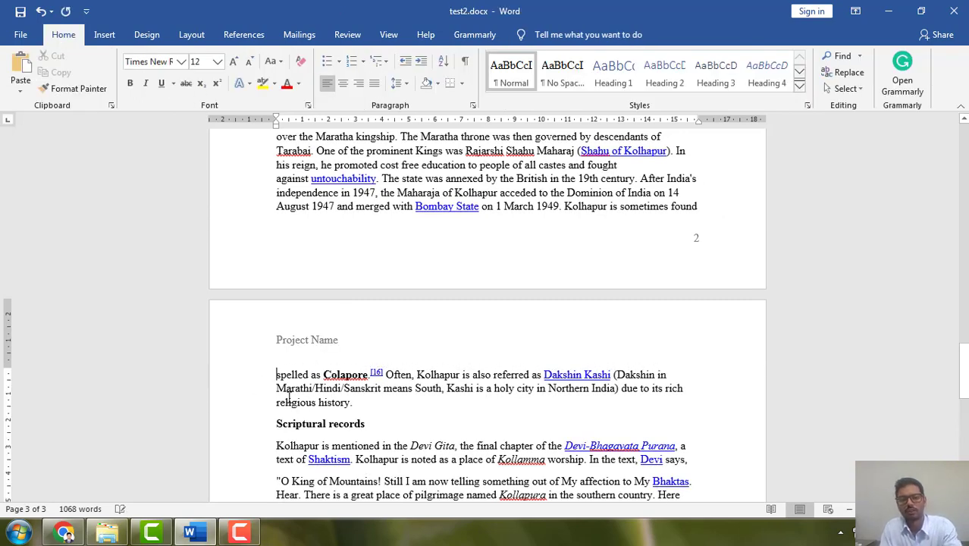
{"action": "key", "text": "Return"}
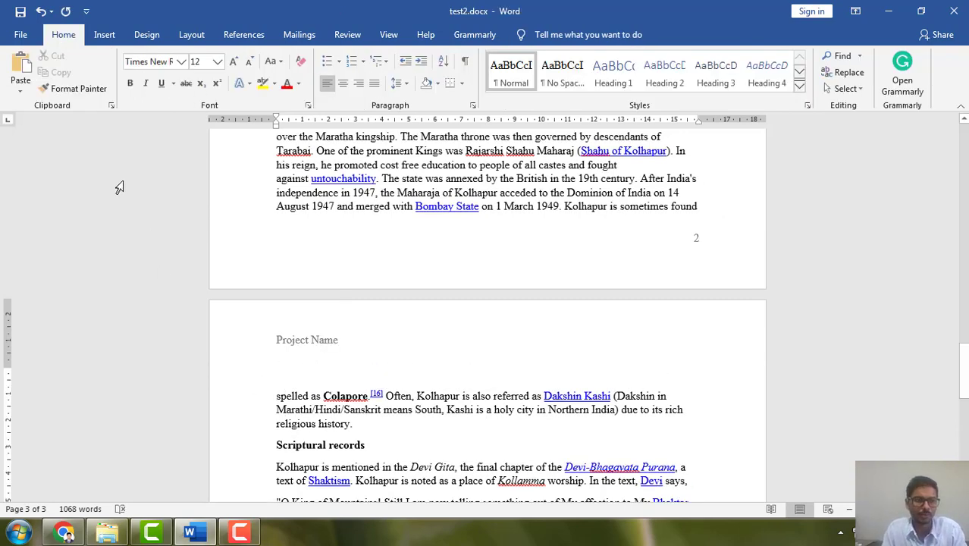
{"action": "left_click", "coordinate": [104, 35]}
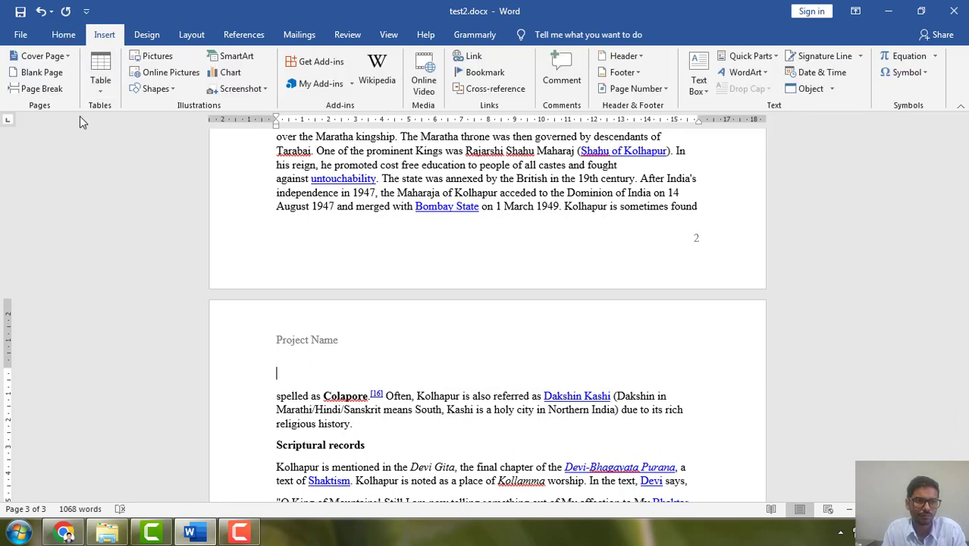
{"action": "left_click", "coordinate": [35, 89]}
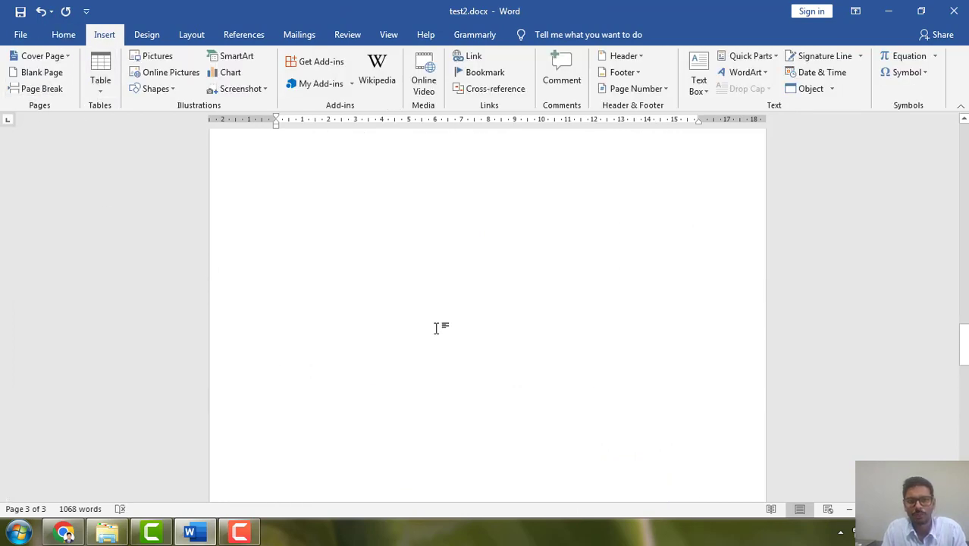
{"action": "scroll", "coordinate": [433, 323], "scroll_direction": "down", "scroll_amount": 3}
{"action": "left_click", "coordinate": [352, 351]}
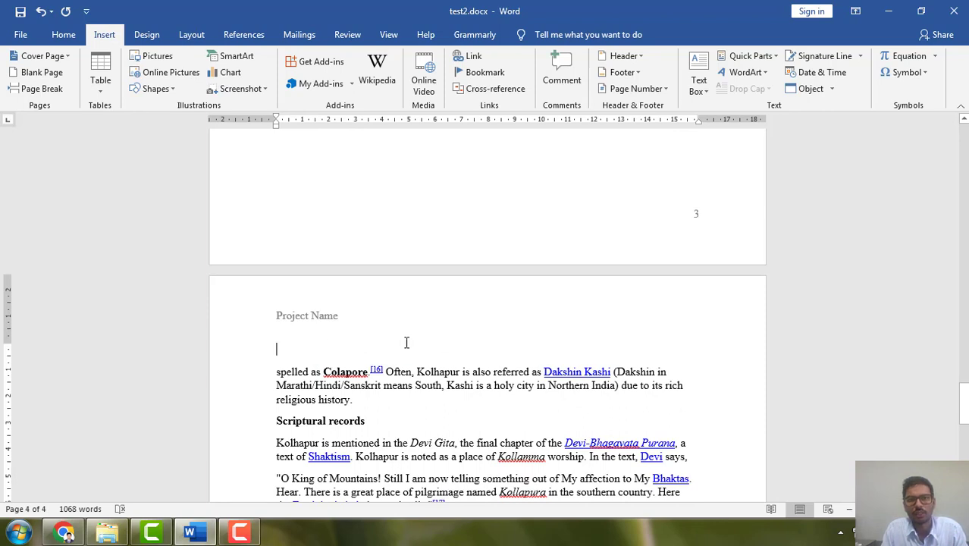
Set the page numbering to continue from the previous section and check the numbers on pages 3 and 4.
{"action": "left_click", "coordinate": [635, 89]}
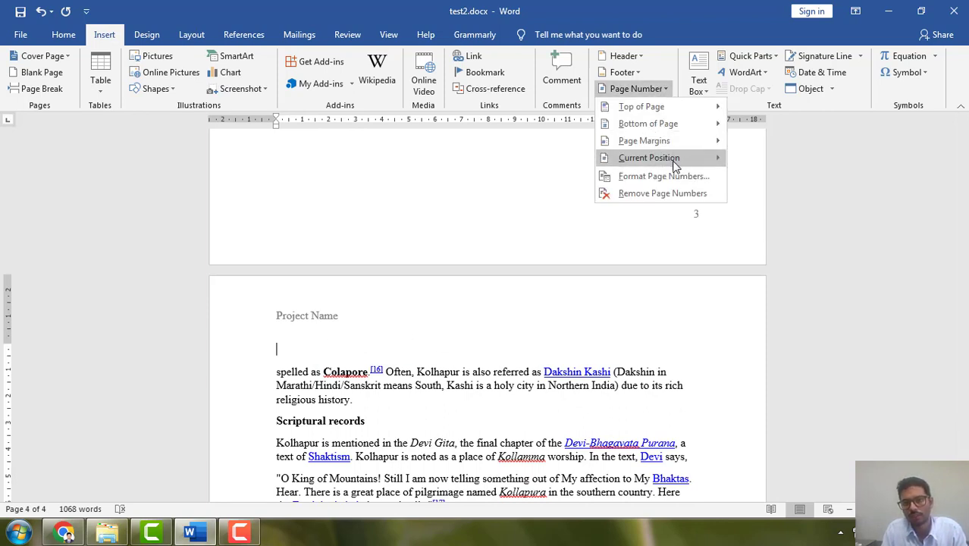
{"action": "mouse_move", "coordinate": [675, 165]}
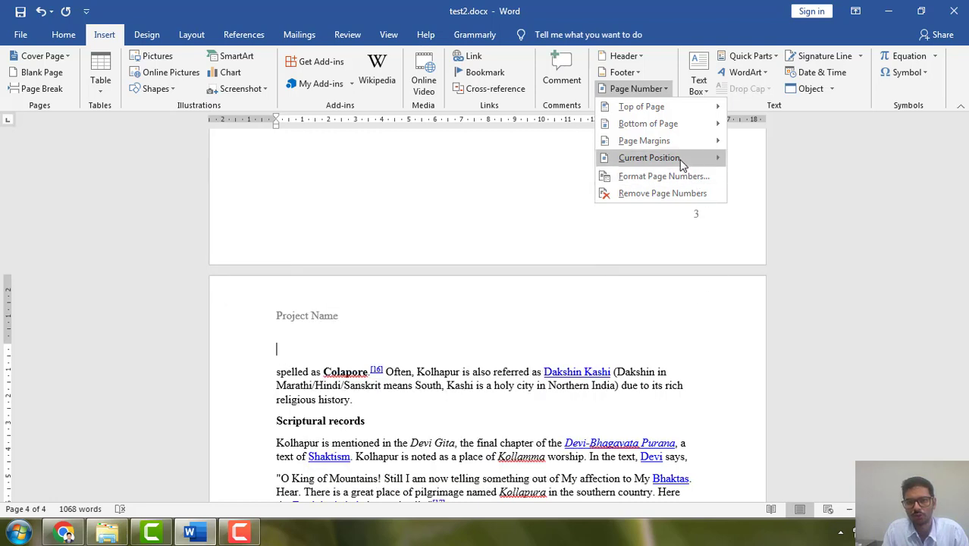
{"action": "left_click", "coordinate": [636, 91]}
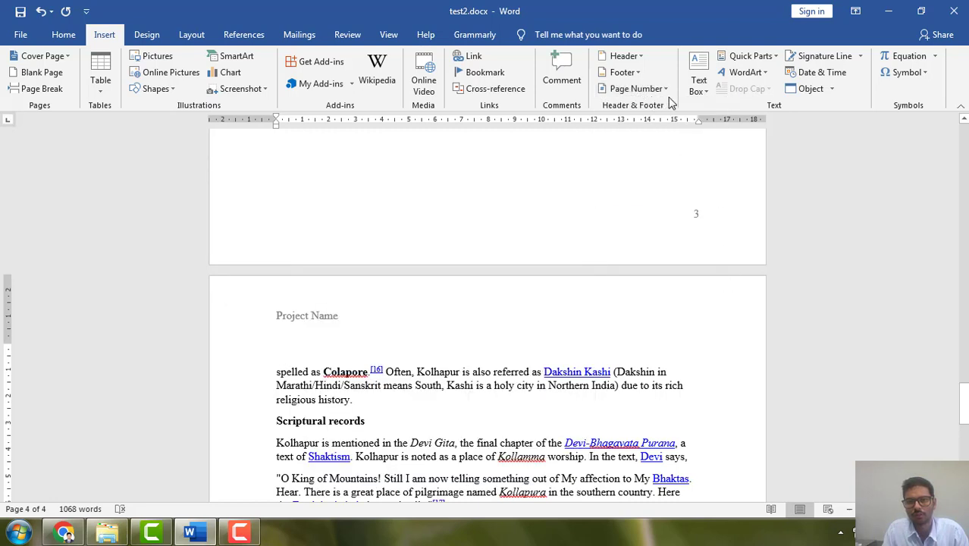
{"action": "left_click", "coordinate": [664, 91]}
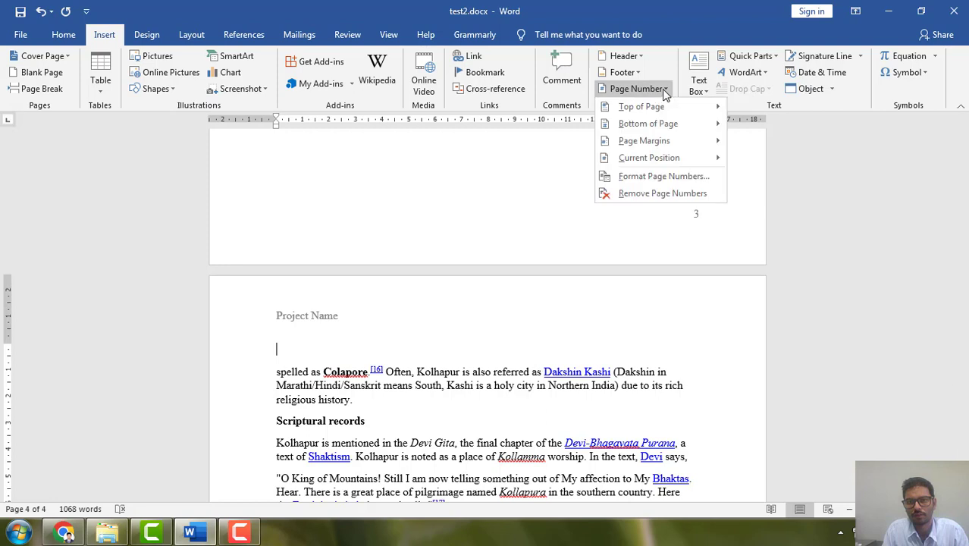
{"action": "left_click", "coordinate": [653, 178]}
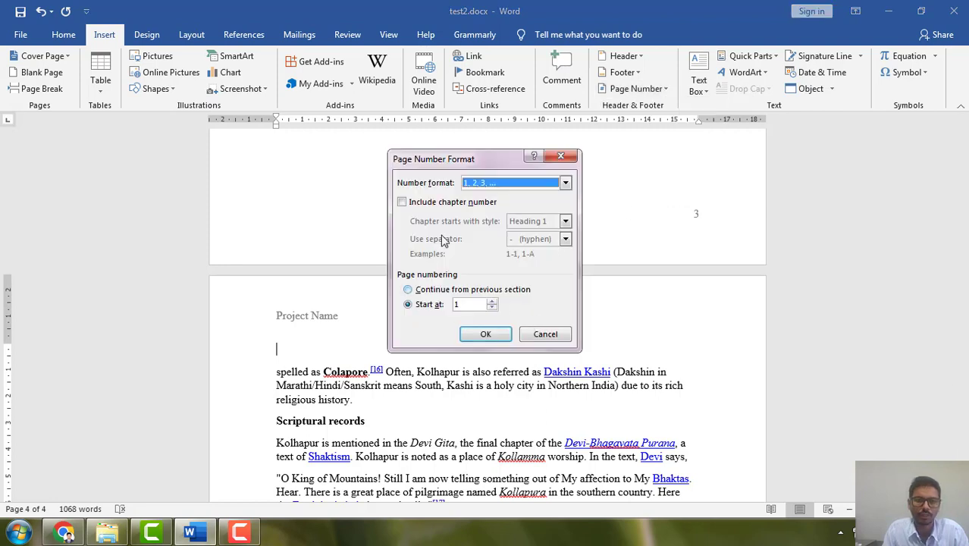
{"action": "left_click", "coordinate": [408, 289]}
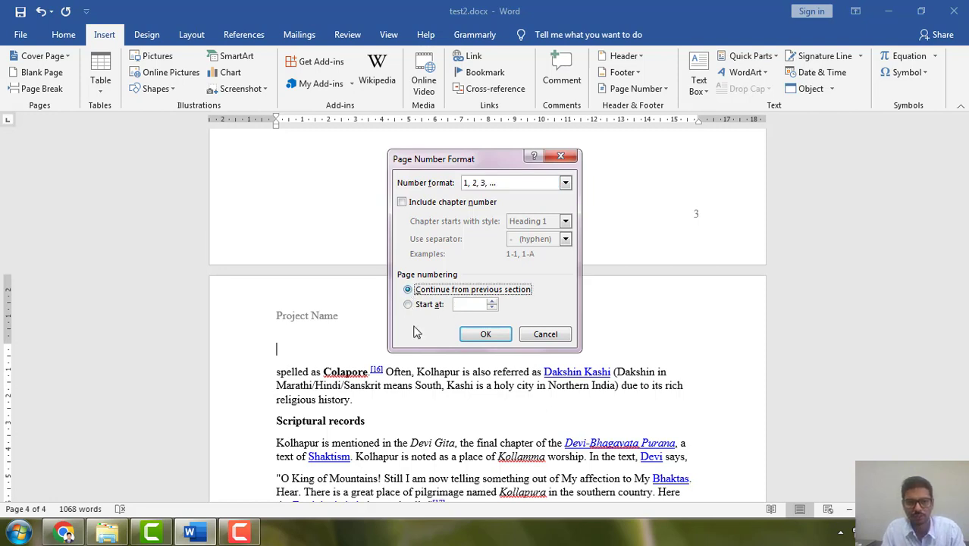
{"action": "left_click", "coordinate": [408, 304]}
{"action": "left_click", "coordinate": [408, 289]}
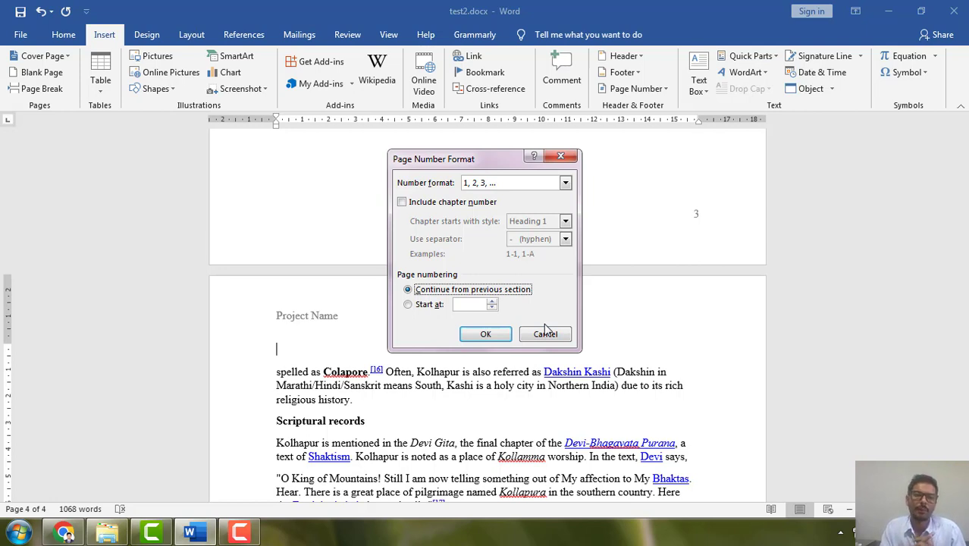
{"action": "left_click", "coordinate": [486, 333]}
{"action": "scroll", "coordinate": [683, 383], "scroll_direction": "up", "scroll_amount": 3}
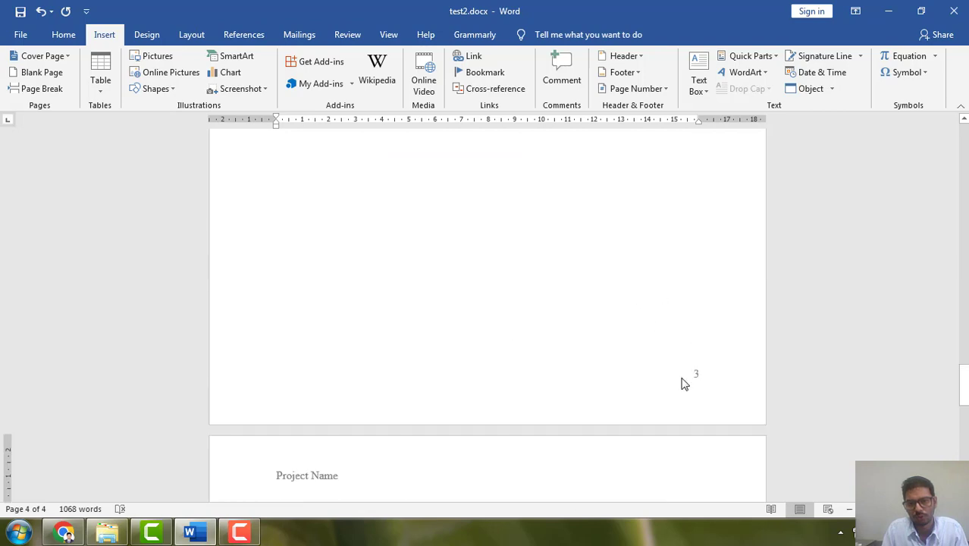
{"action": "scroll", "coordinate": [702, 390], "scroll_direction": "down", "scroll_amount": 2}
{"action": "scroll", "coordinate": [697, 390], "scroll_direction": "down", "scroll_amount": 14}
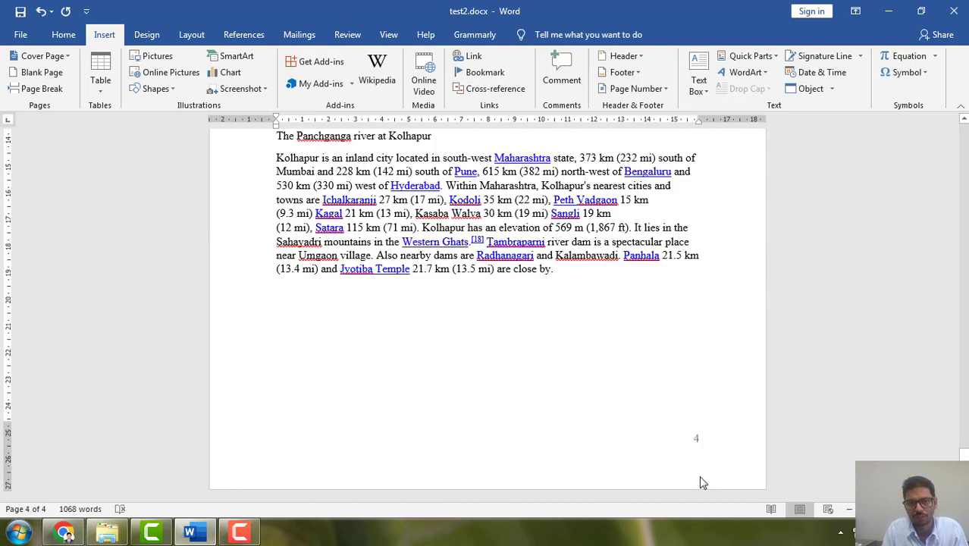
Change the page number format to lowercase Roman numerals (i, ii, iii) with numbering starting at the first value.
{"action": "left_click", "coordinate": [666, 94]}
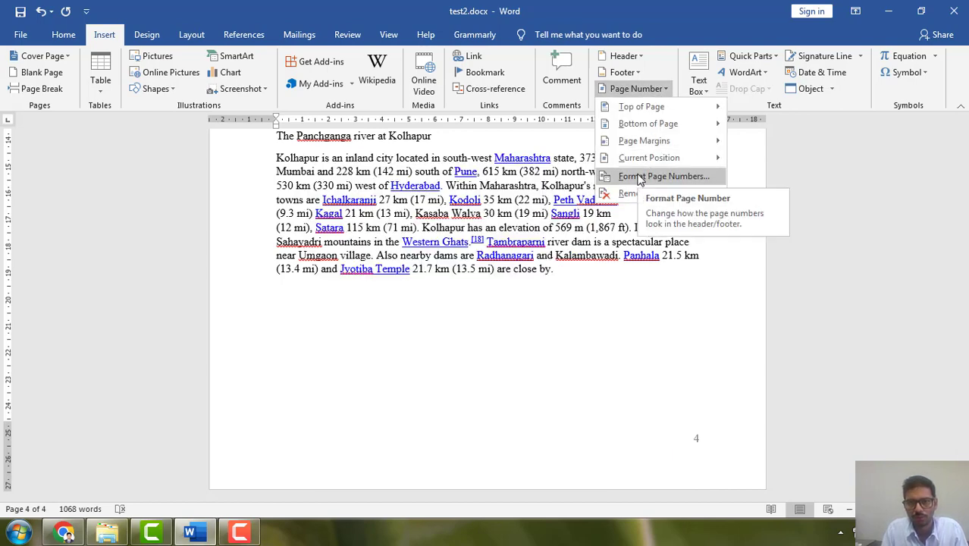
{"action": "left_click", "coordinate": [639, 177]}
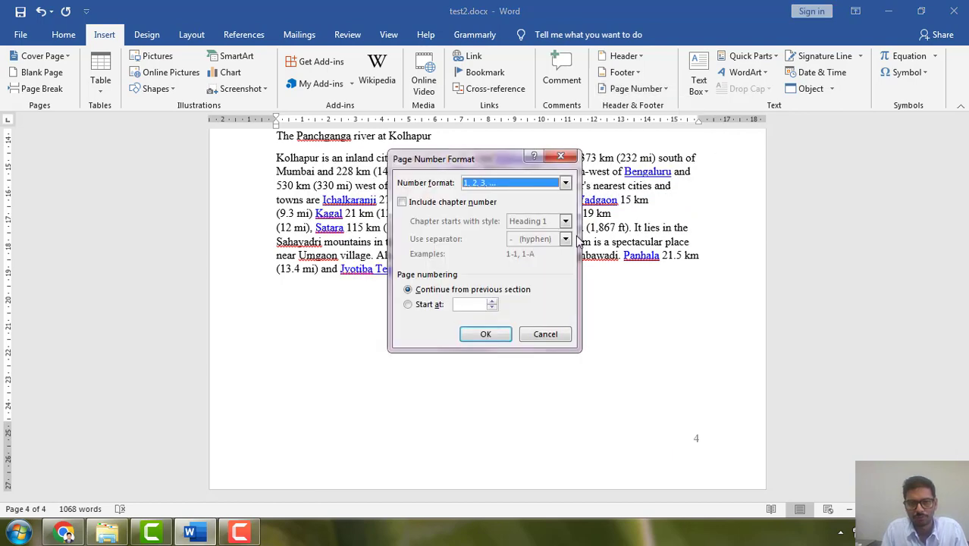
{"action": "left_click", "coordinate": [408, 304]}
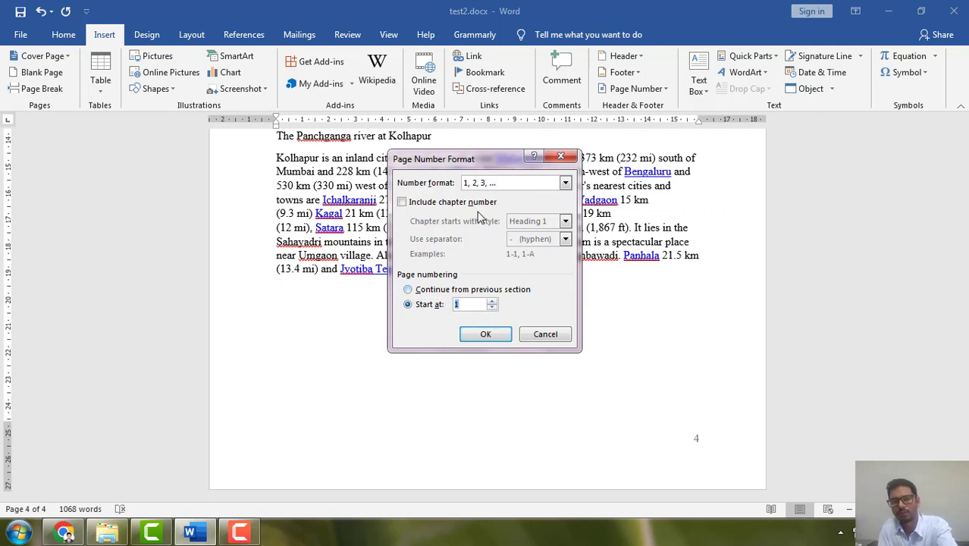
{"action": "left_click", "coordinate": [566, 184]}
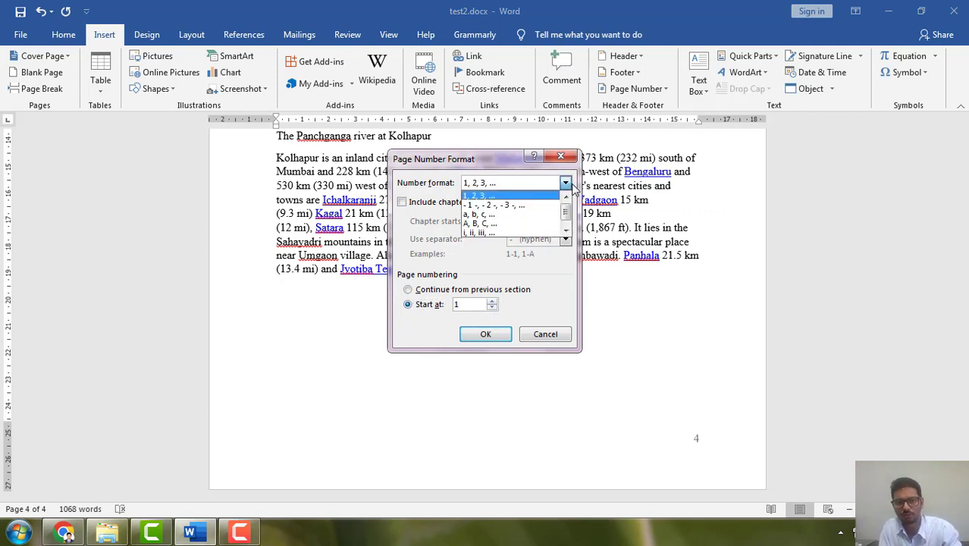
{"action": "left_click", "coordinate": [481, 227]}
{"action": "left_click", "coordinate": [486, 335]}
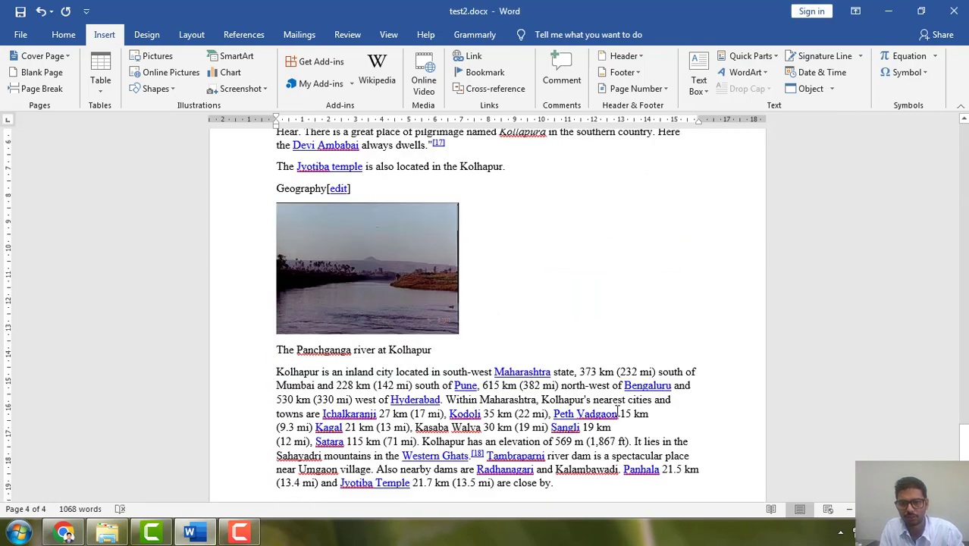
Review the page number format from the last page back to the first page.
{"action": "scroll", "coordinate": [683, 444], "scroll_direction": "up", "scroll_amount": 10}
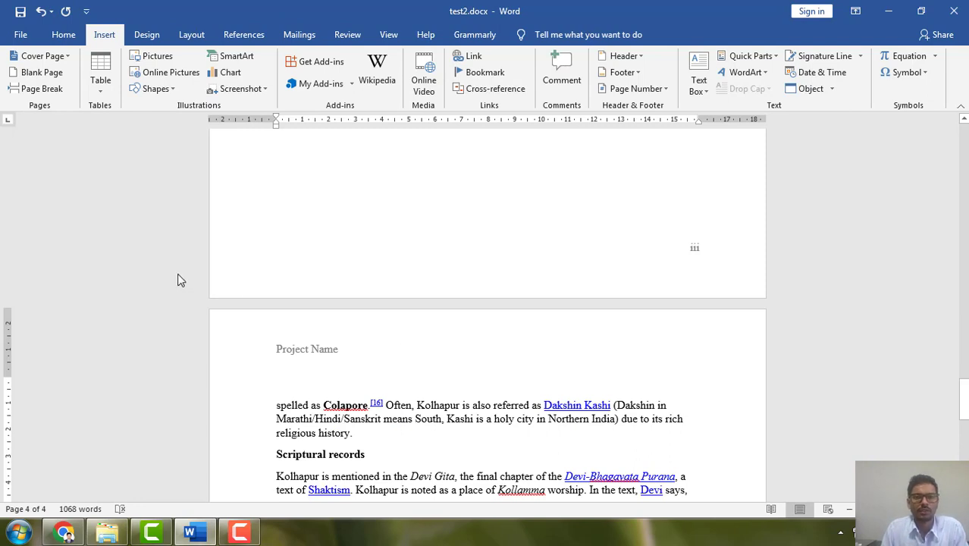
{"action": "scroll", "coordinate": [652, 273], "scroll_direction": "up", "scroll_amount": 5}
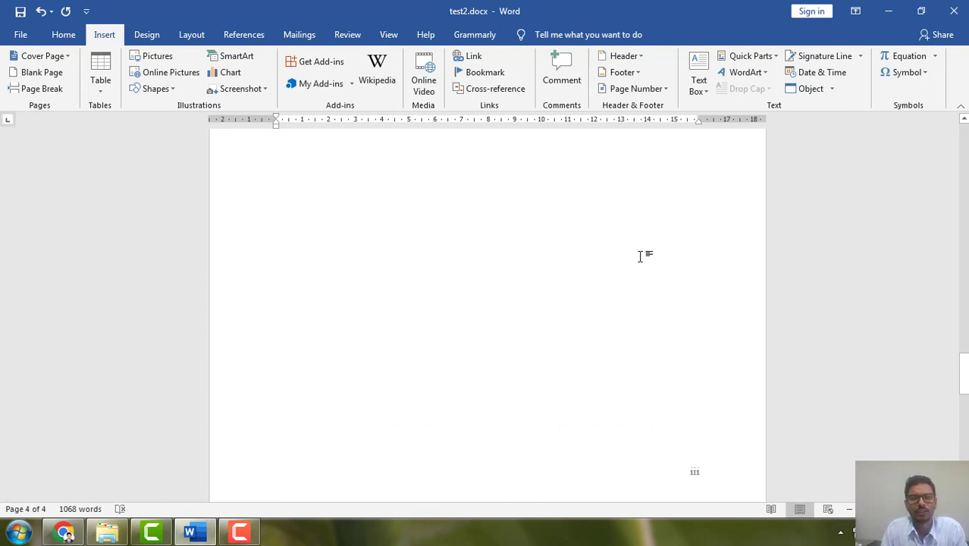
{"action": "scroll", "coordinate": [585, 271], "scroll_direction": "up", "scroll_amount": 5}
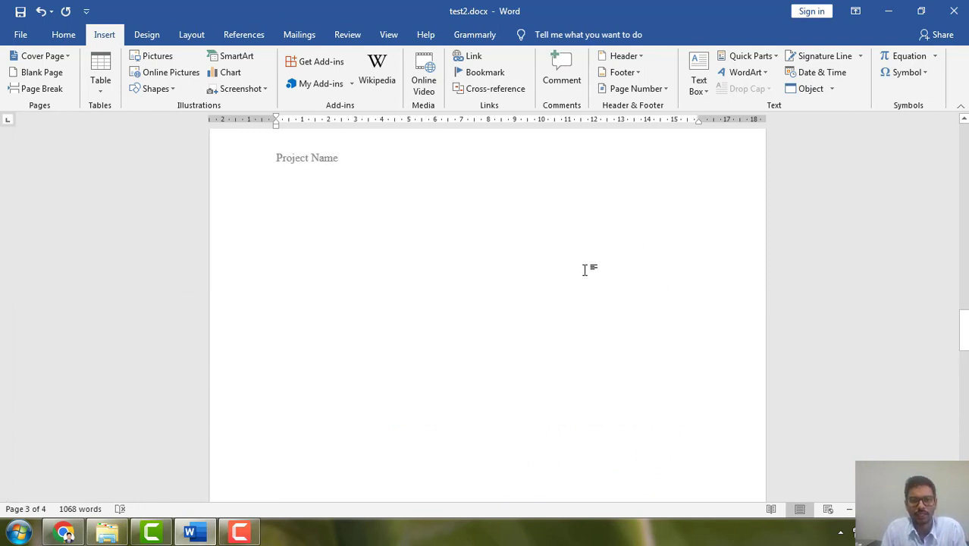
{"action": "scroll", "coordinate": [584, 271], "scroll_direction": "up", "scroll_amount": 12}
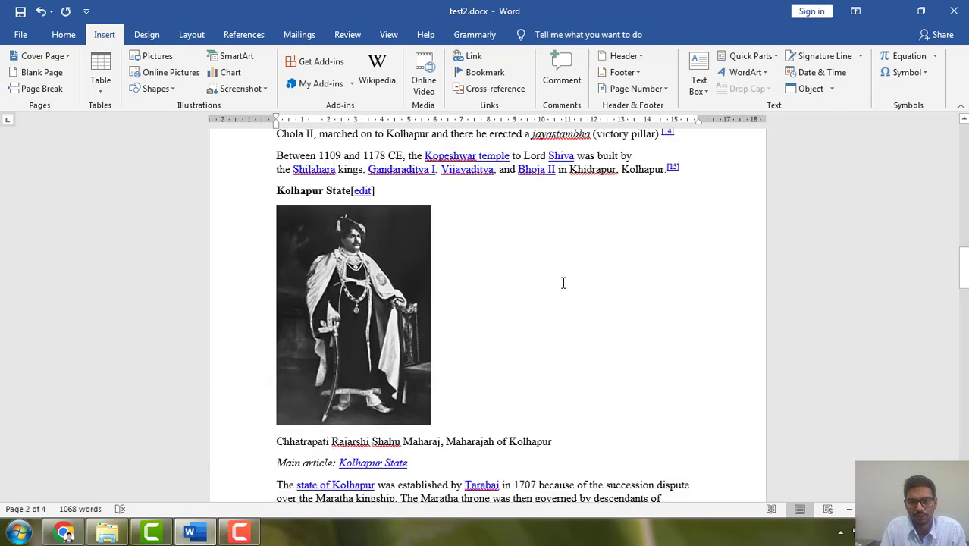
{"action": "scroll", "coordinate": [564, 287], "scroll_direction": "up", "scroll_amount": 2}
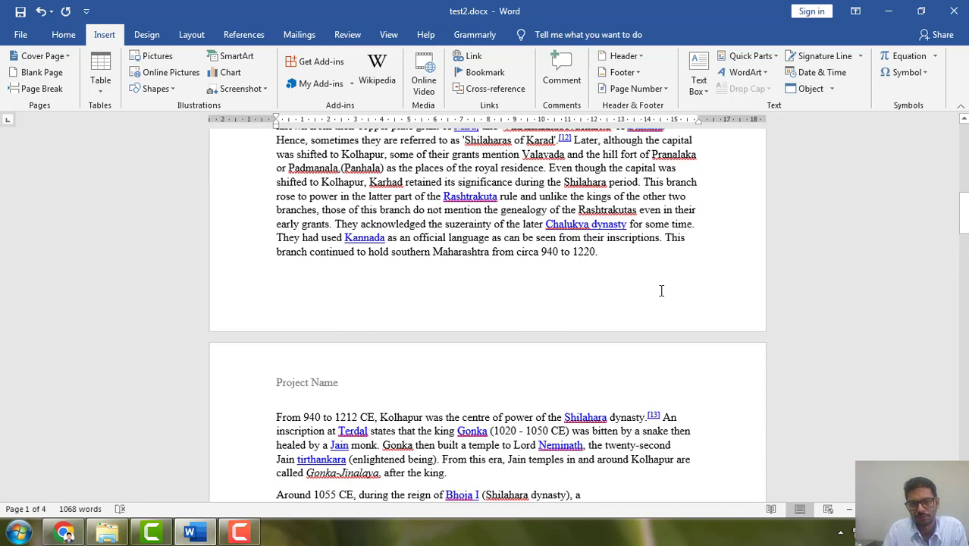
{"action": "scroll", "coordinate": [661, 291], "scroll_direction": "up", "scroll_amount": 3}
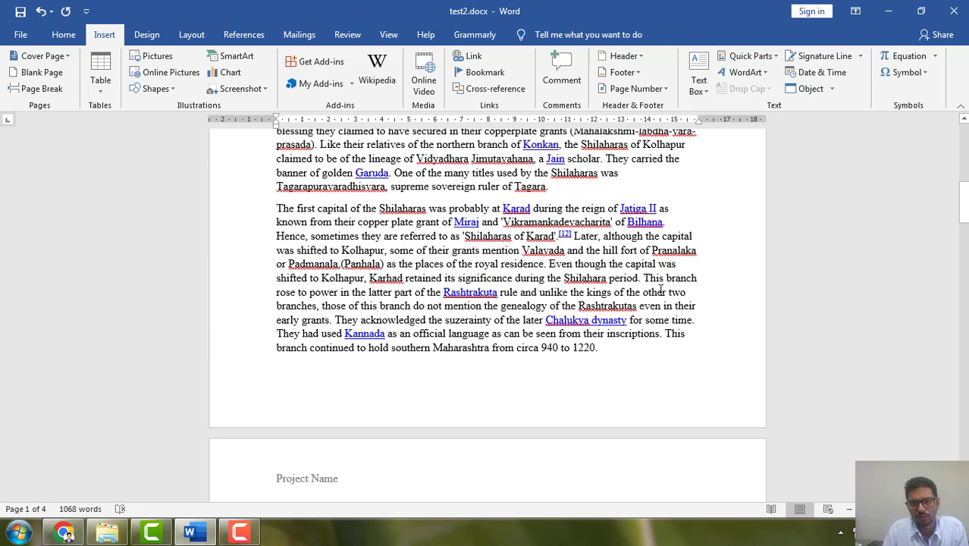
{"action": "scroll", "coordinate": [661, 290], "scroll_direction": "up", "scroll_amount": 14}
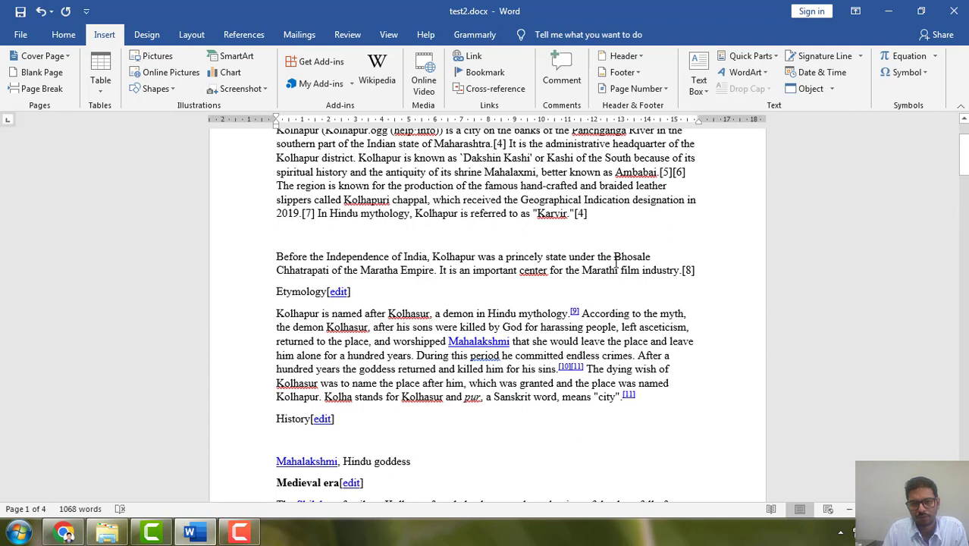
Add the comment "Bhosale is a sirname" to the word Bhosale on the first page and mark it as resolved.
{"action": "left_click_drag", "start_coordinate": [615, 256], "coordinate": [651, 257]}
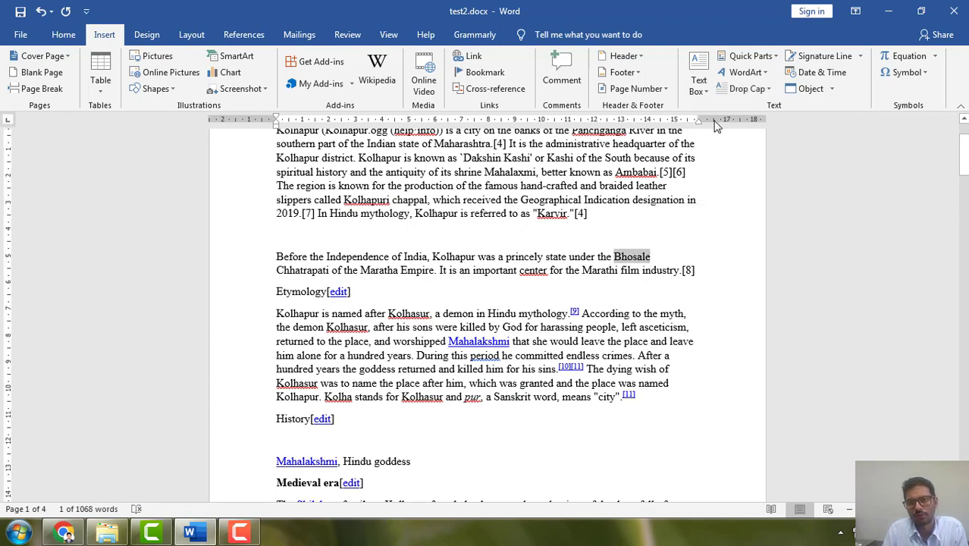
{"action": "left_click", "coordinate": [562, 76]}
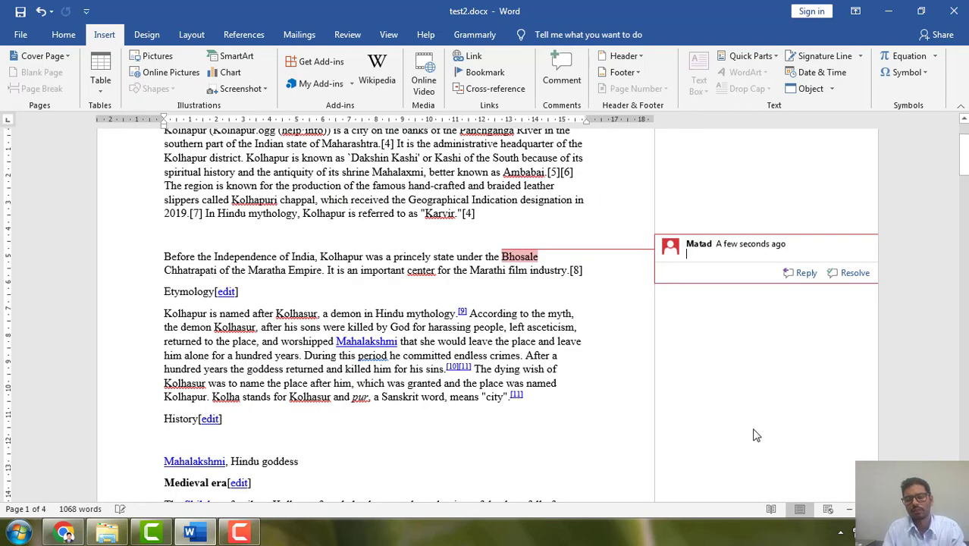
{"action": "type", "text": "Bhosale is a surname"}
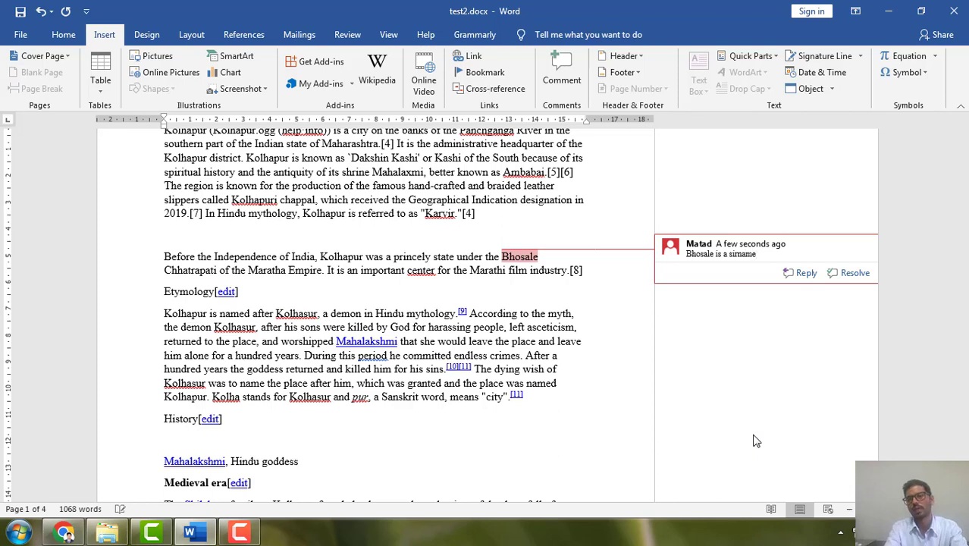
{"action": "key", "text": "Return"}
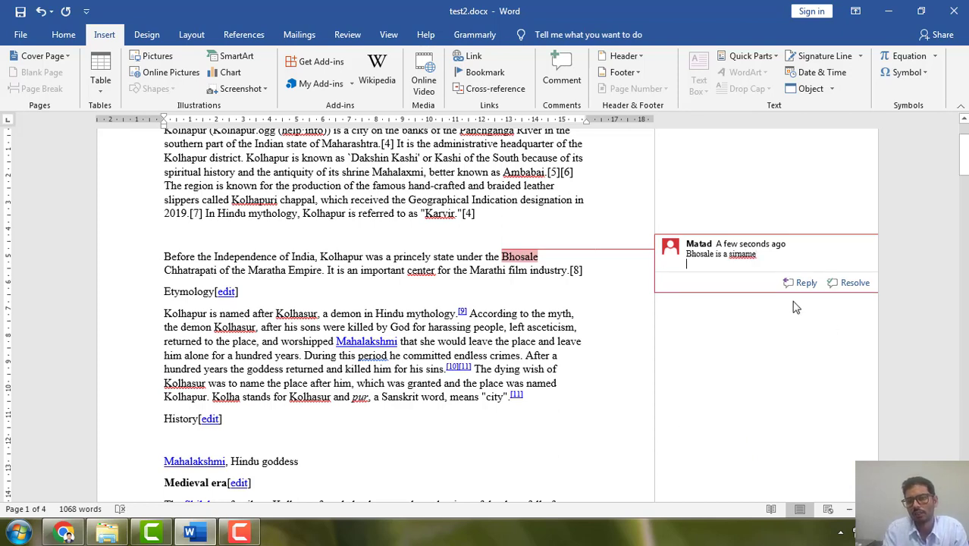
{"action": "left_click", "coordinate": [852, 284]}
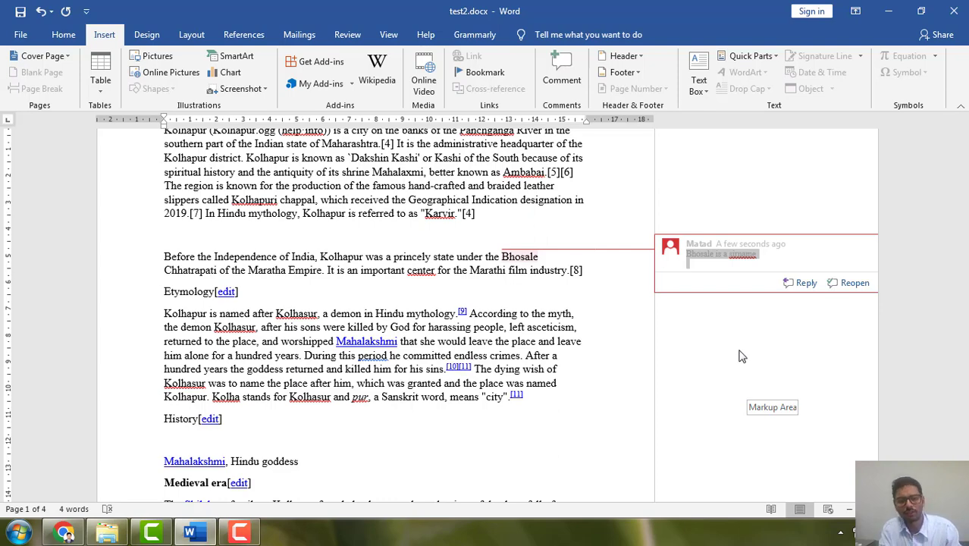
Undo the resolved comment on the word Bhosale, including its text and insertion.
{"action": "key", "text": "ctrl+z"}
{"action": "key", "text": "ctrl+z"}
{"action": "key", "text": "ctrl+z"}
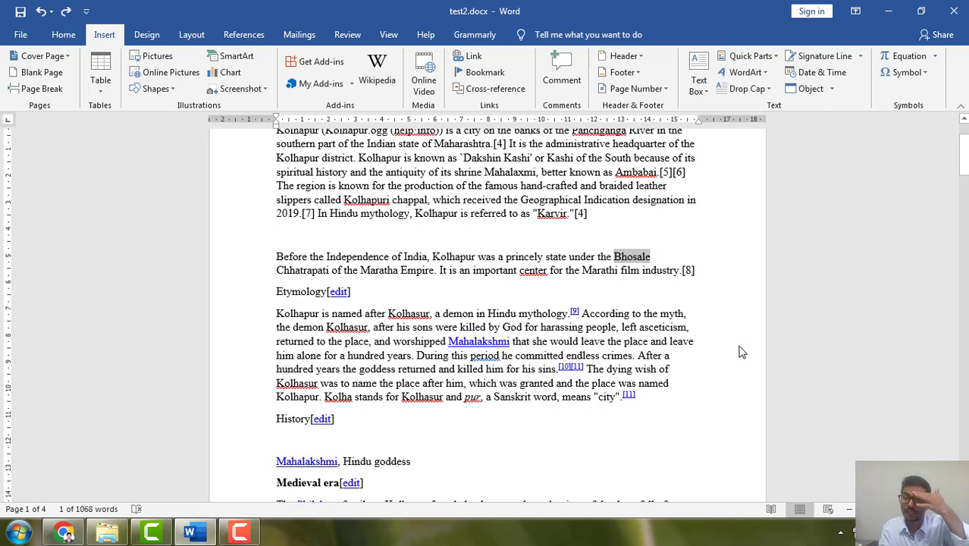
Look at the document's sharing options in the file commands and return to the text.
{"action": "left_click", "coordinate": [21, 35]}
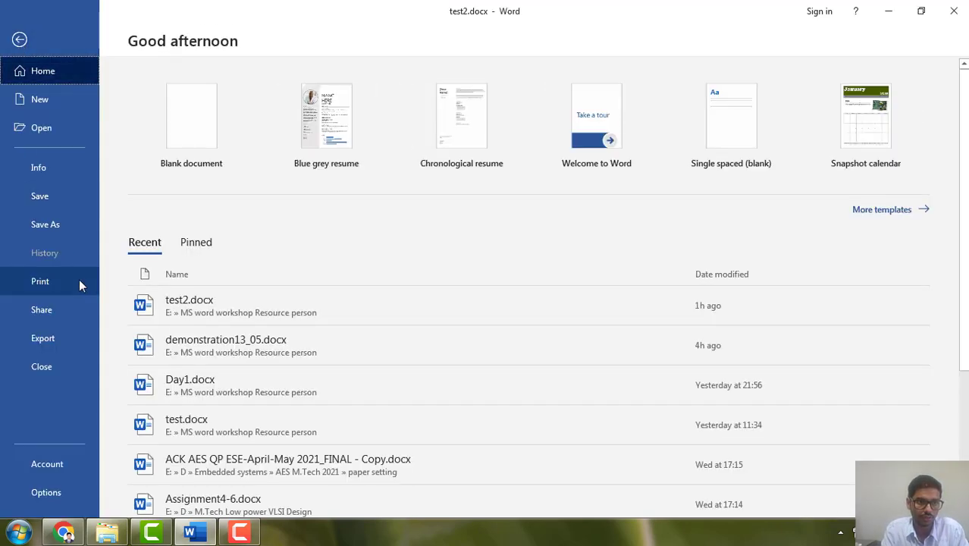
{"action": "left_click", "coordinate": [52, 310]}
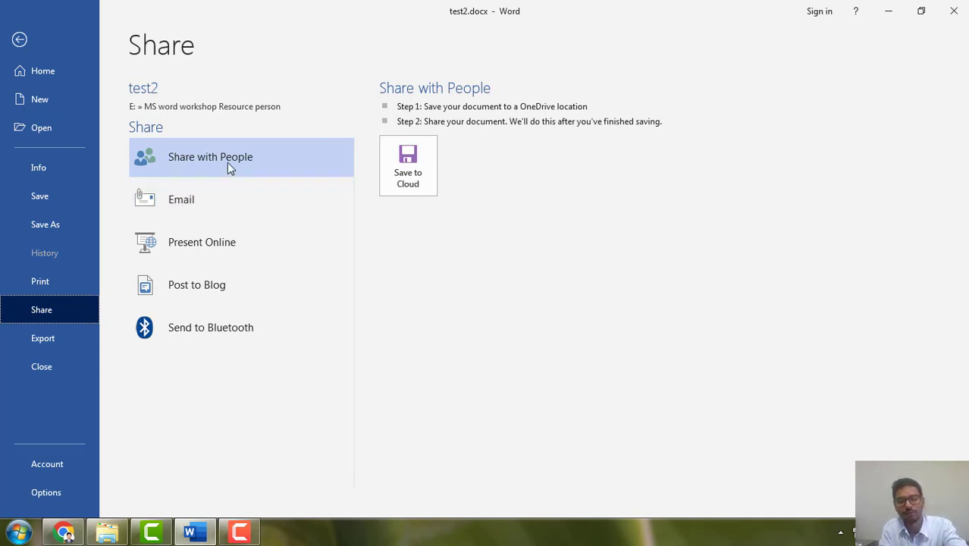
{"action": "key", "text": "Escape"}
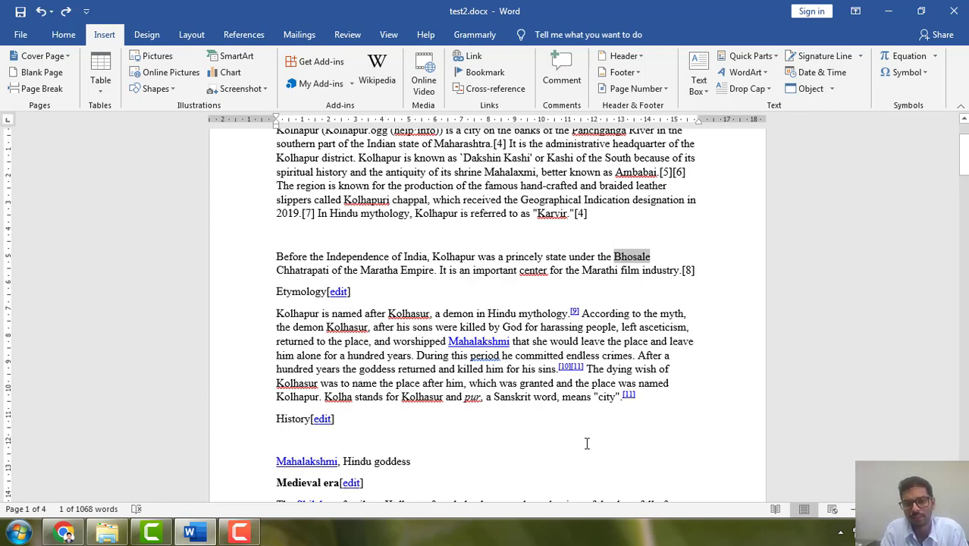
Convert the selected word Bhosale into a text box, move the box below its original place in the line, and delete it.
{"action": "scroll", "coordinate": [575, 430], "scroll_direction": "down", "scroll_amount": 2}
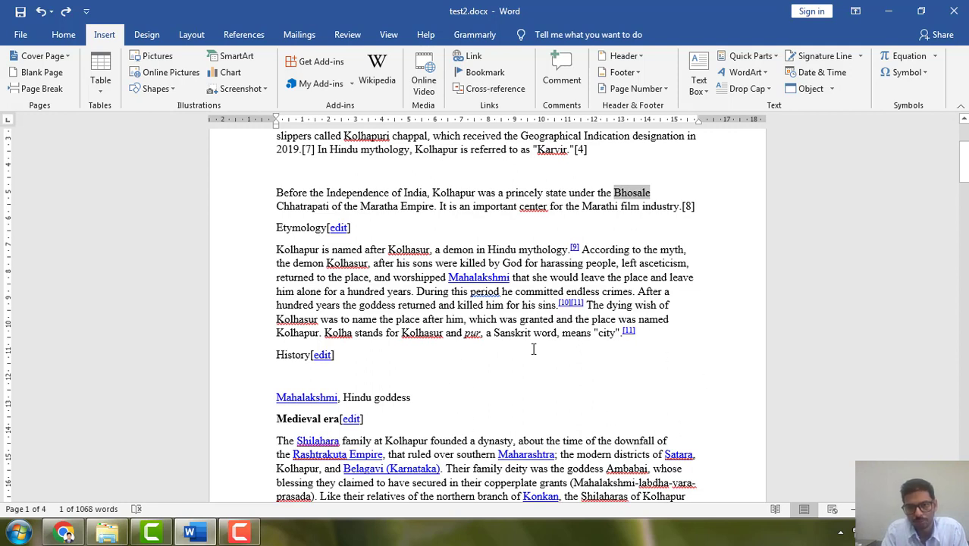
{"action": "left_click", "coordinate": [695, 74]}
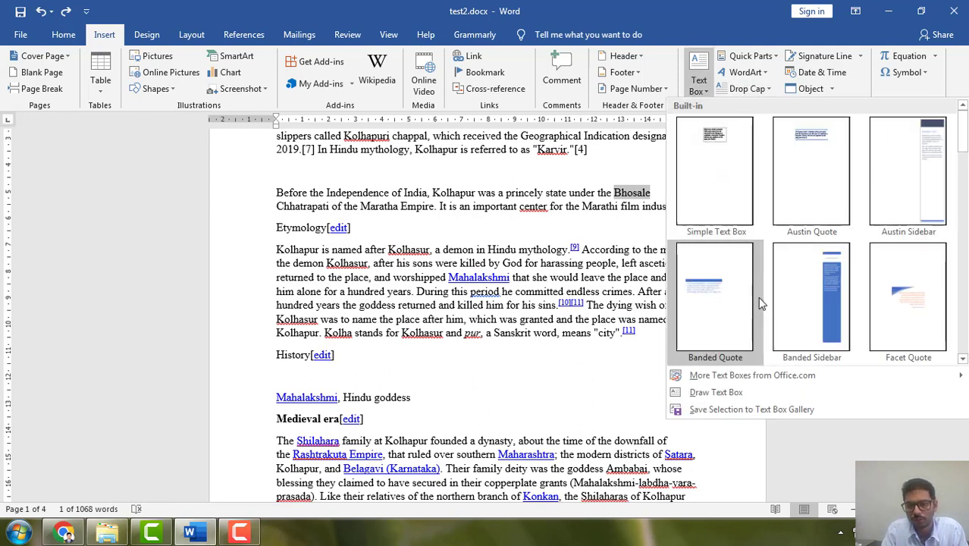
{"action": "left_click", "coordinate": [701, 399]}
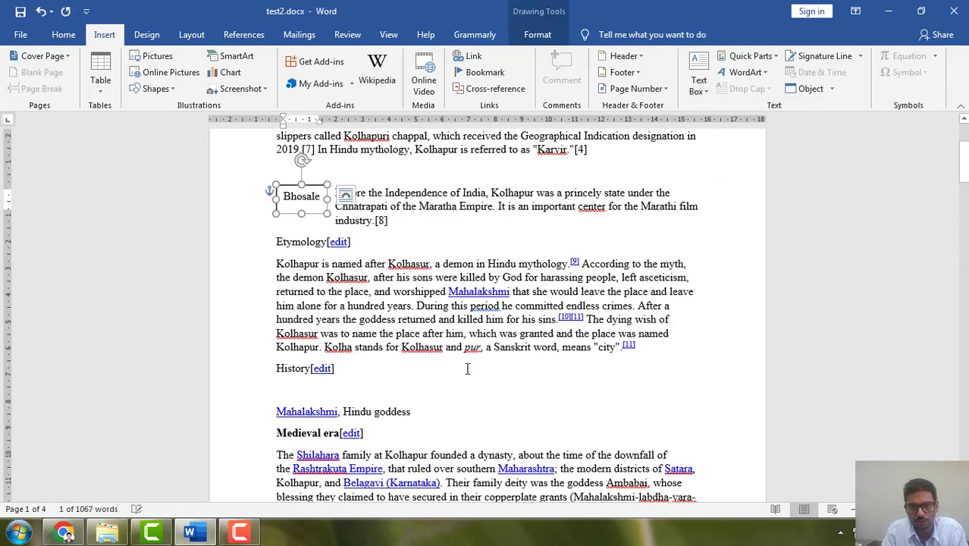
{"action": "left_click_drag", "start_coordinate": [317, 188], "coordinate": [645, 220]}
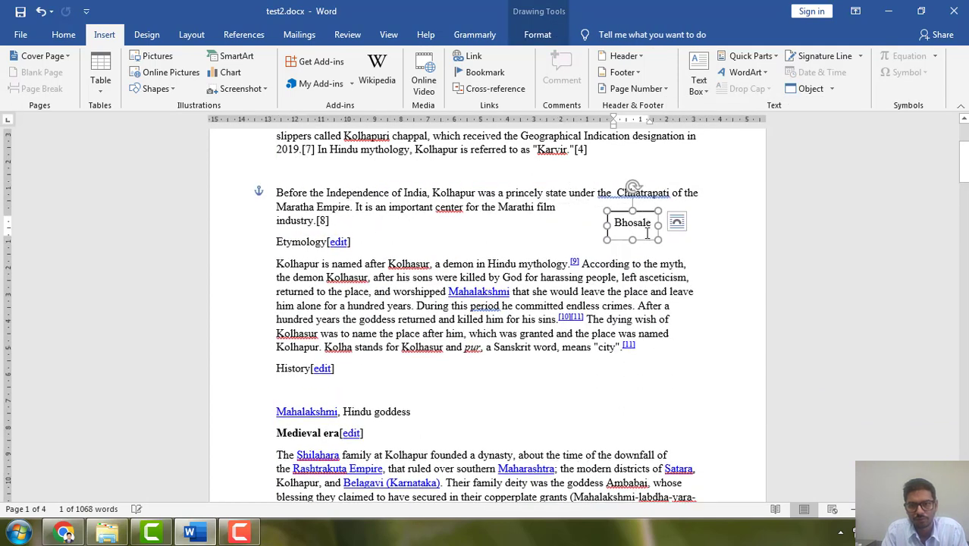
{"action": "key", "text": "Delete"}
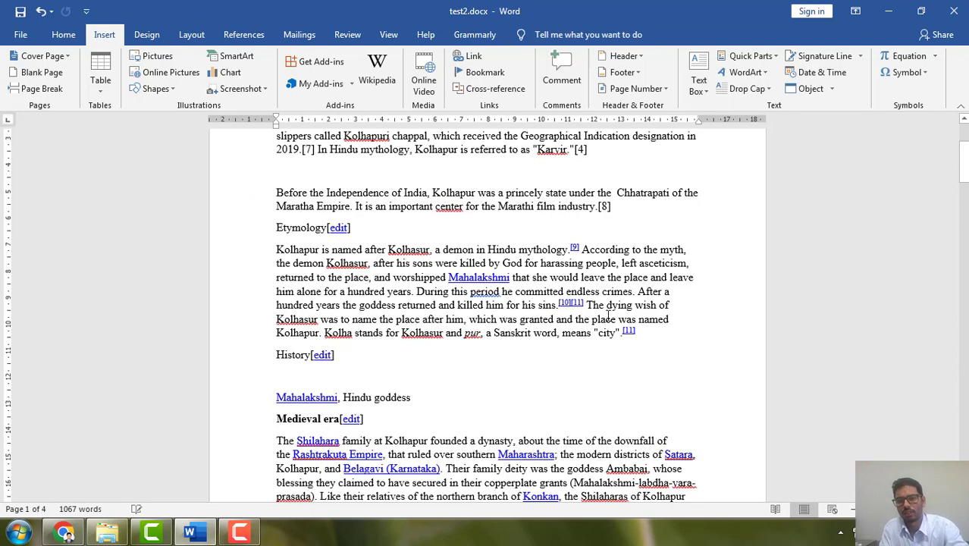
Draw a text box about 10.5 cm by 2.9 cm beside the History heading and enter the filler lines Sdgsd, Fgjfgj and Fthdfj.
{"action": "left_click", "coordinate": [699, 80]}
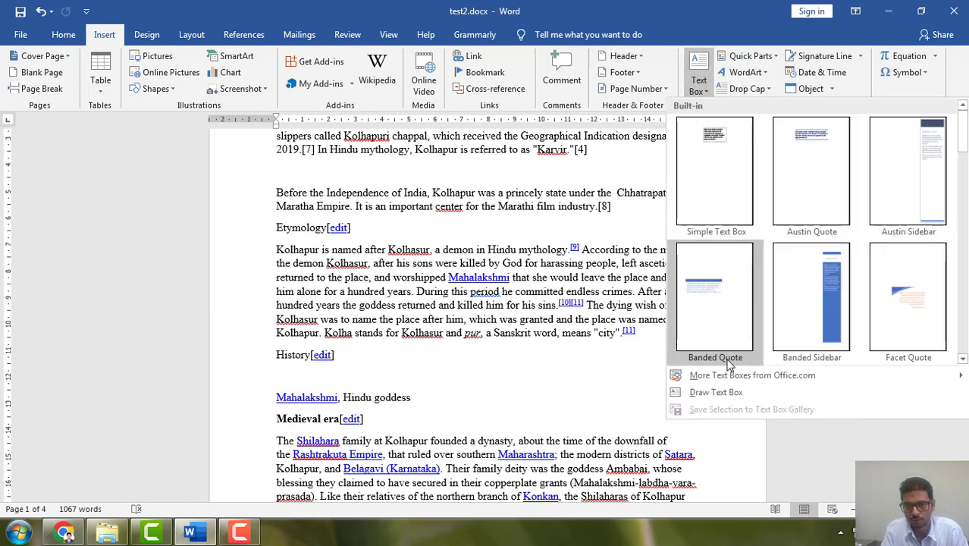
{"action": "left_click", "coordinate": [716, 392]}
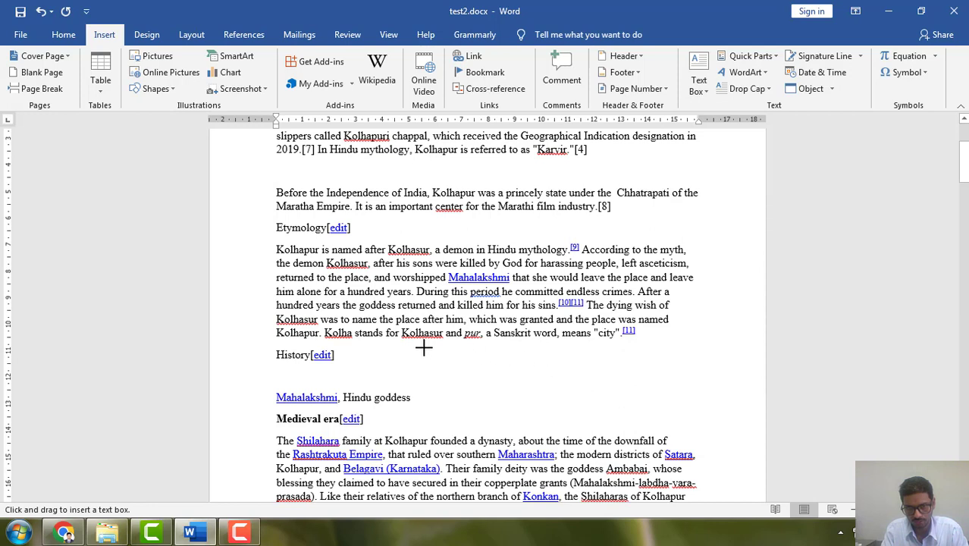
{"action": "mouse_move", "coordinate": [424, 347]}
{"action": "left_mouse_down"}
{"action": "mouse_move", "coordinate": [519, 383]}
{"action": "mouse_move", "coordinate": [705, 425]}
{"action": "left_mouse_up"}
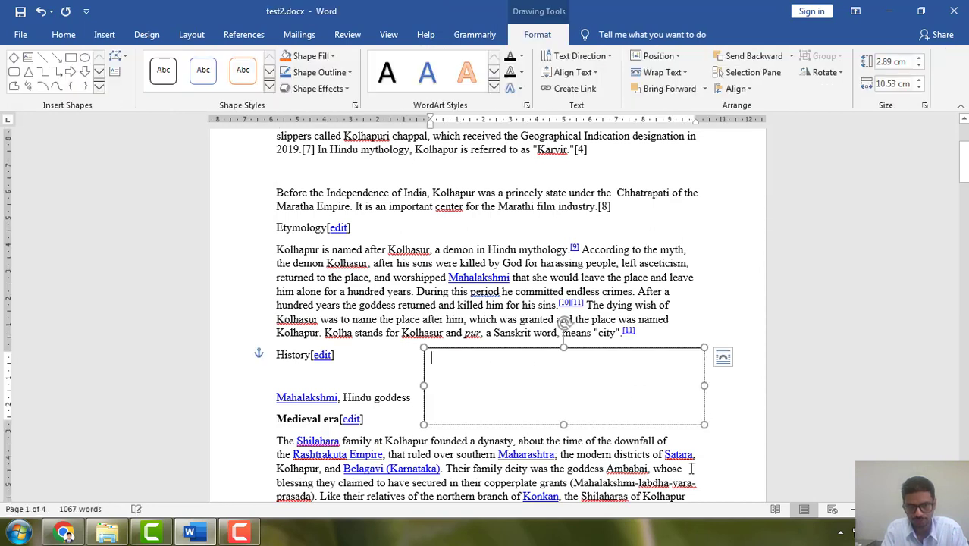
{"action": "type", "text": "sdgsd"}
{"action": "key", "text": "Return"}
{"action": "type", "text": "fgifgi"}
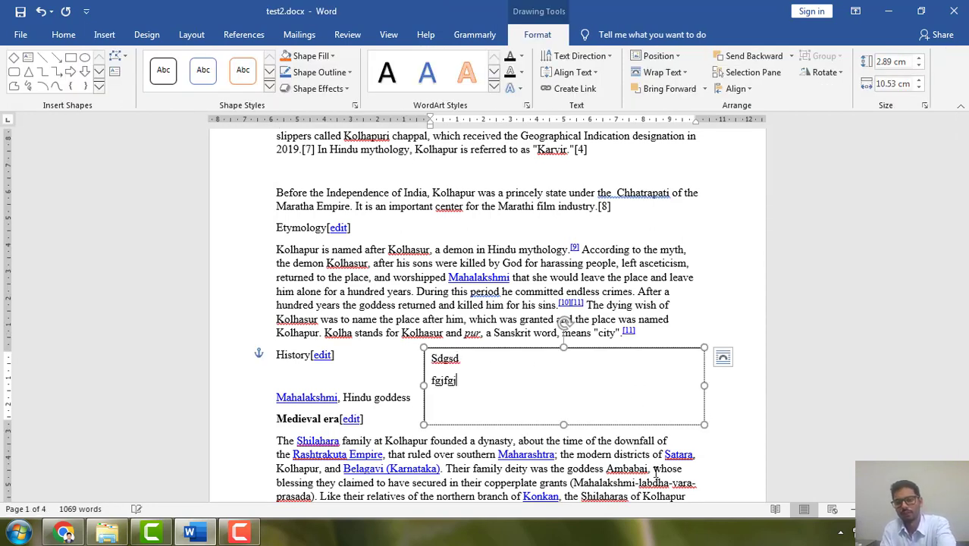
{"action": "key", "text": "Return"}
{"action": "type", "text": "fthdfj"}
{"action": "key", "text": "Return"}
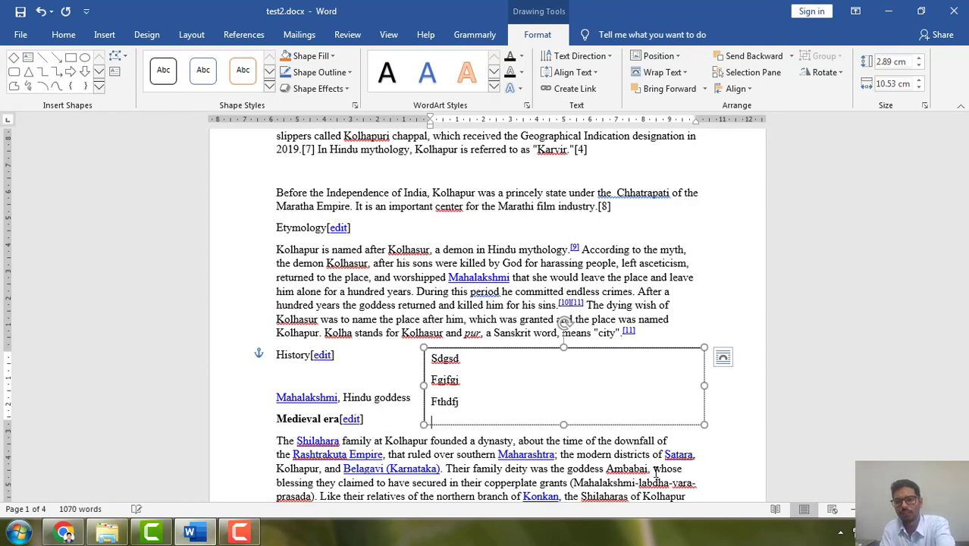
{"action": "type", "text": "fth"}
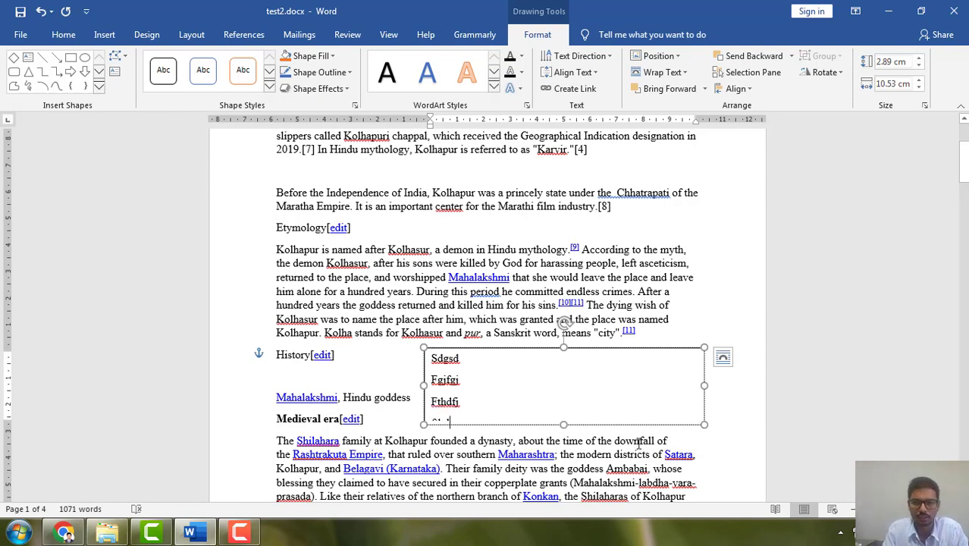
{"action": "left_click", "coordinate": [732, 458]}
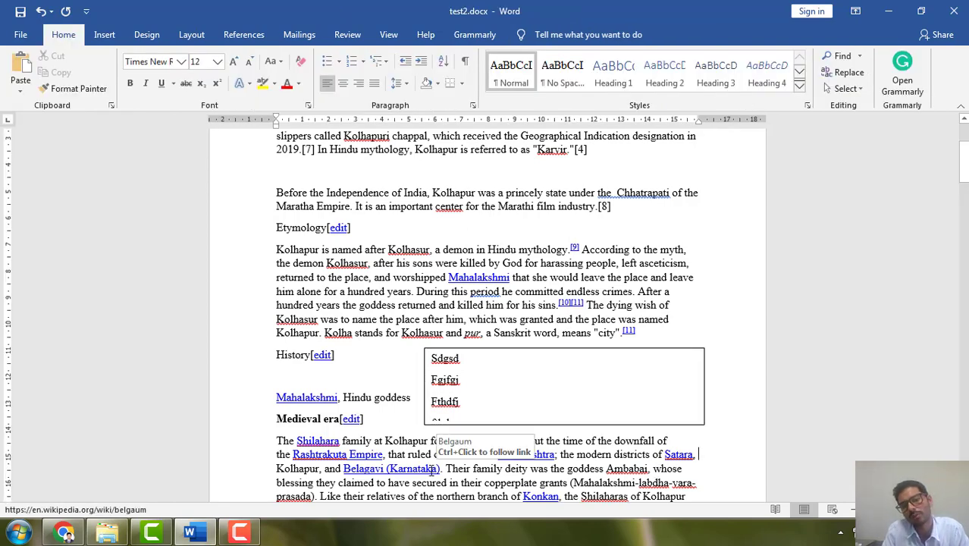
Apply the blue WordArt style to the text in the box beside the History heading, and delete the box.
{"action": "left_click", "coordinate": [570, 353]}
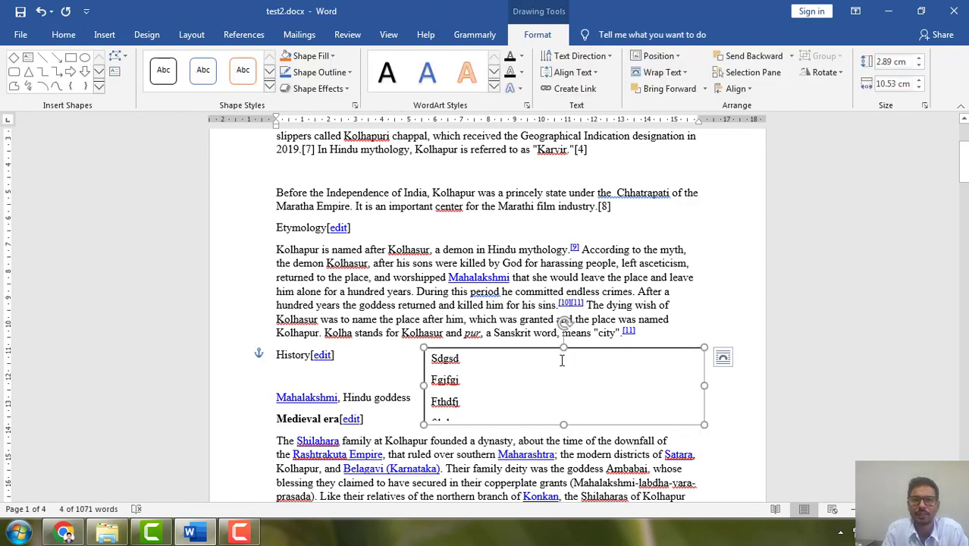
{"action": "left_click", "coordinate": [429, 85]}
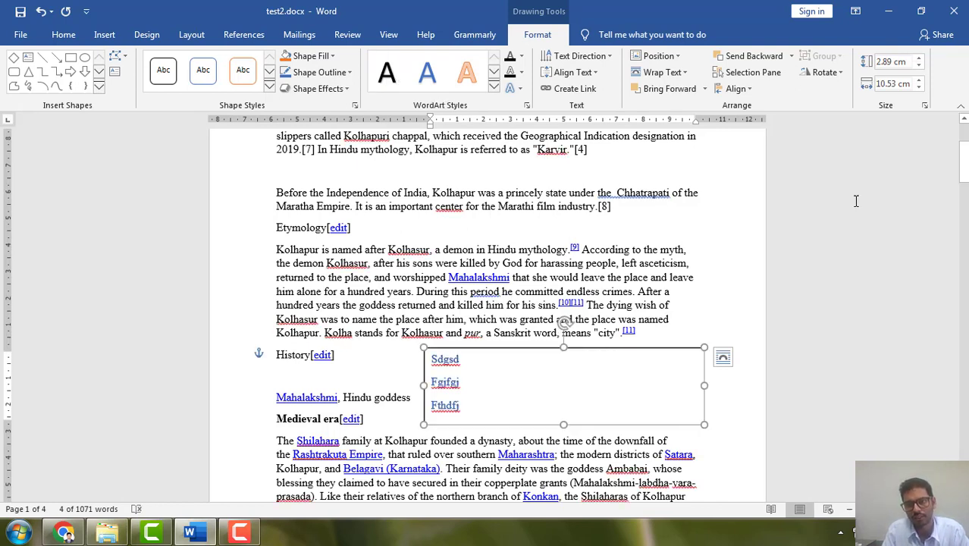
{"action": "left_click", "coordinate": [834, 72]}
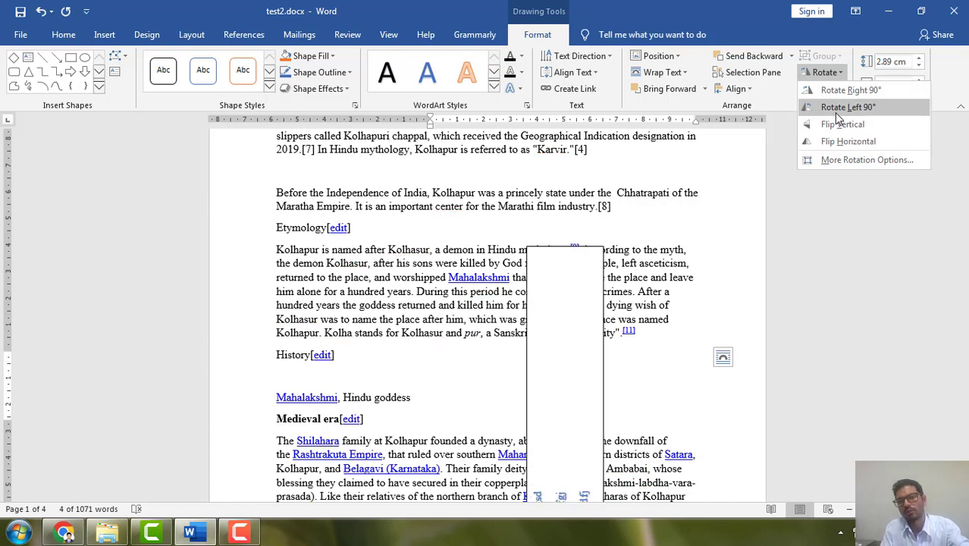
{"action": "left_click", "coordinate": [454, 433]}
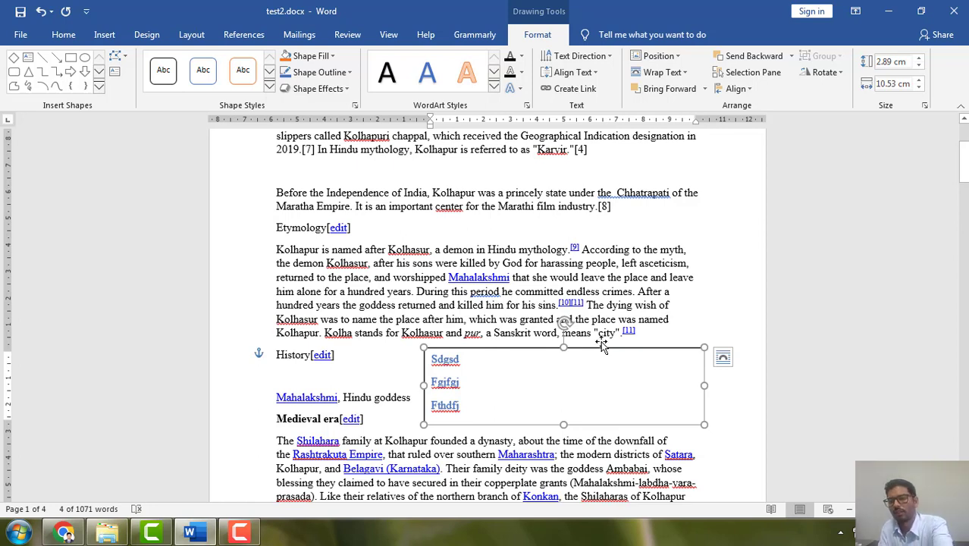
{"action": "key", "text": "Delete"}
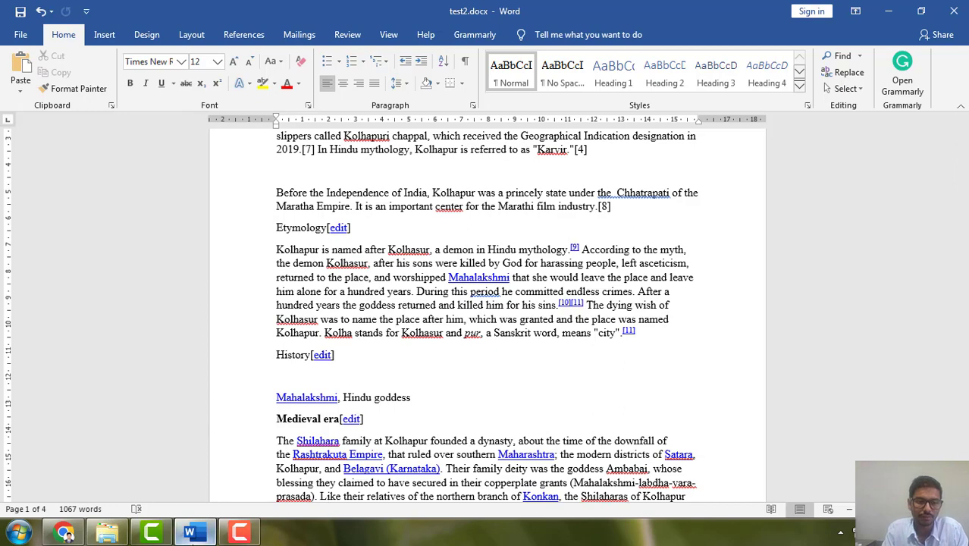
Insert the current date in the 13-05-2022 format directly before the History heading.
{"action": "left_click", "coordinate": [263, 538]}
{"action": "left_click", "coordinate": [541, 373]}
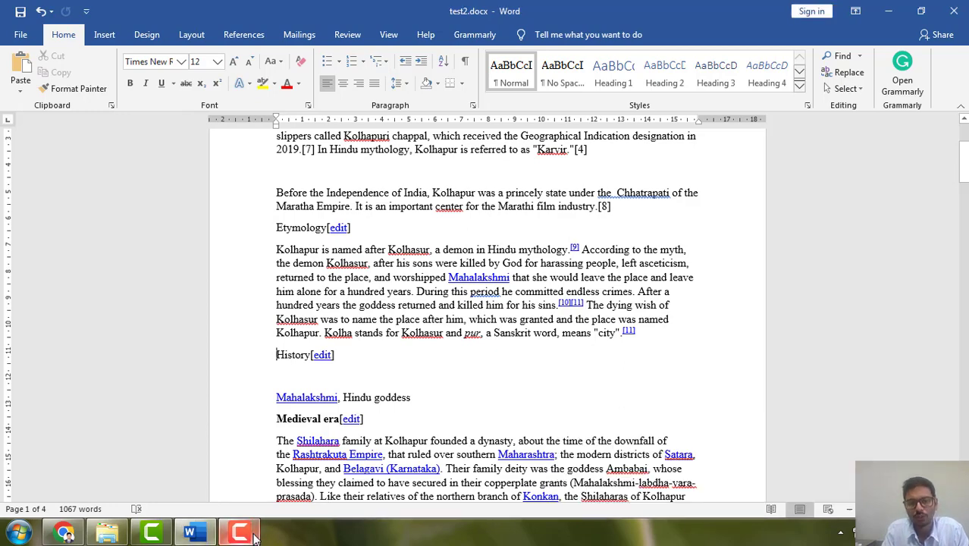
{"action": "left_click", "coordinate": [104, 36]}
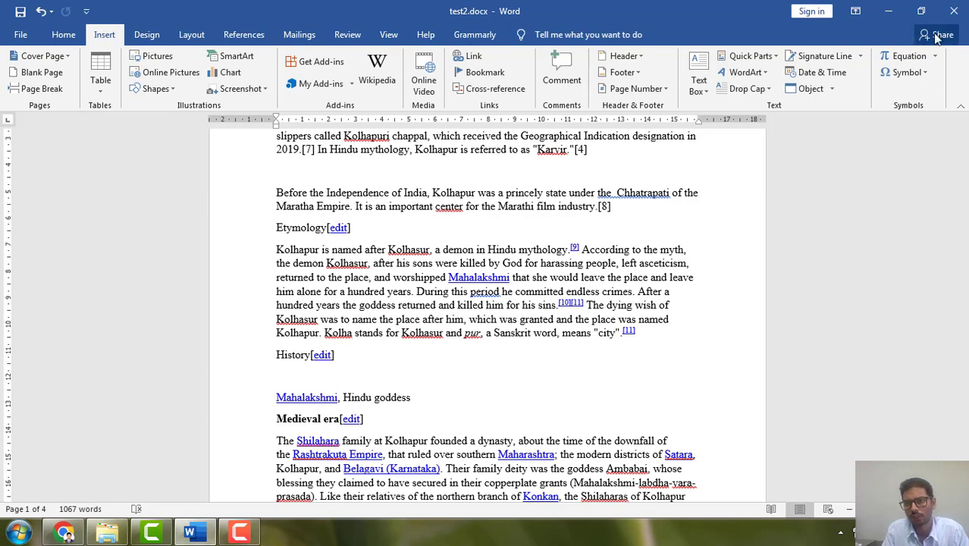
{"action": "left_click", "coordinate": [822, 73]}
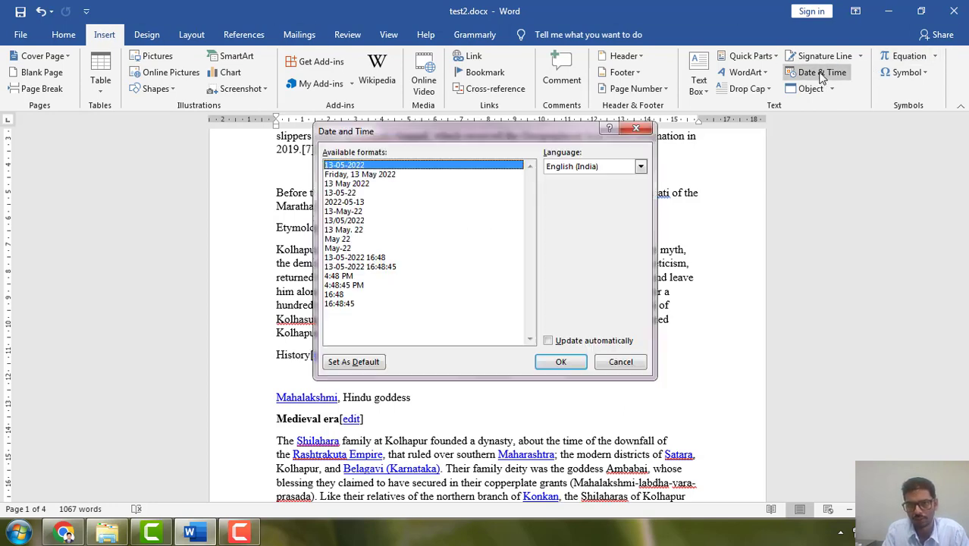
{"action": "left_click", "coordinate": [562, 362]}
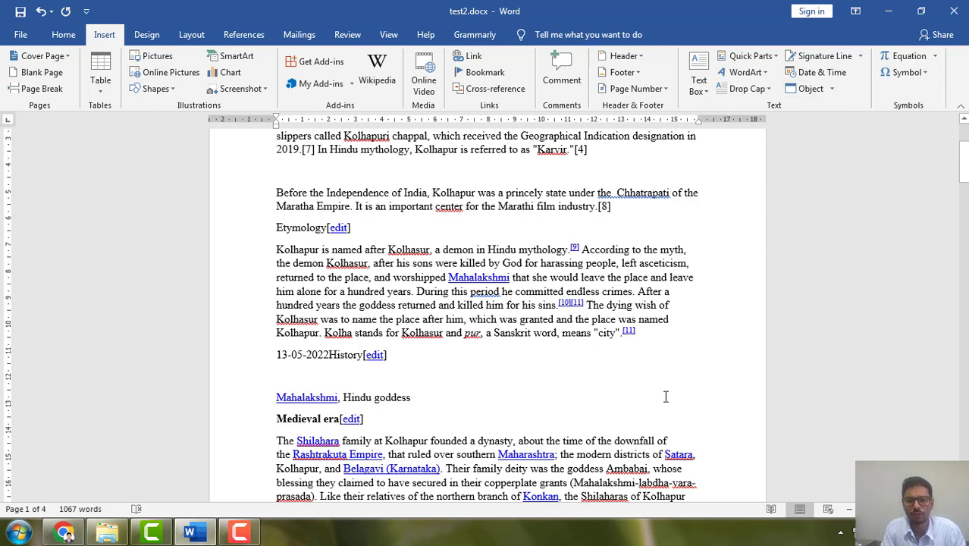
Add two empty lines above the first Kolhapur paragraph and write "Temperature is about 30" on the first one.
{"action": "scroll", "coordinate": [541, 370], "scroll_direction": "up", "scroll_amount": 3}
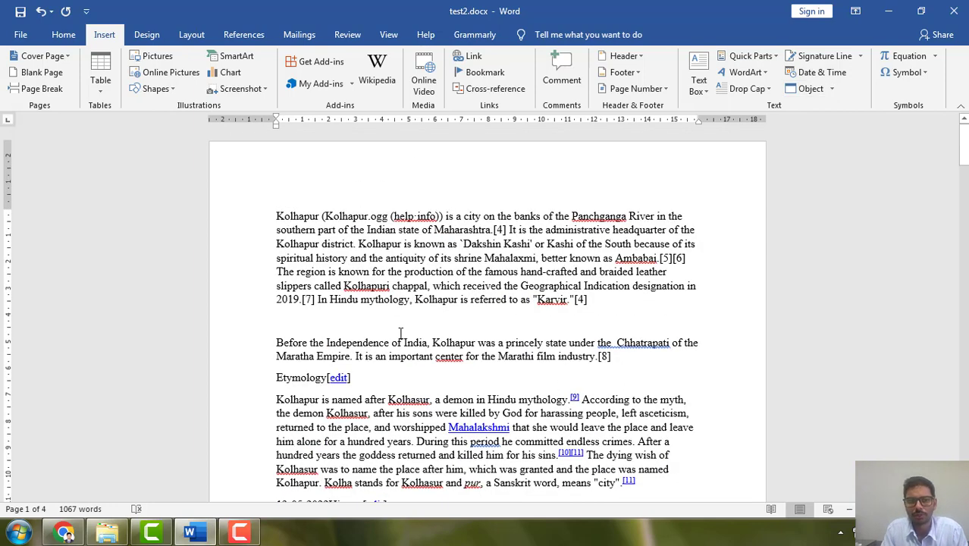
{"action": "left_click", "coordinate": [276, 216]}
{"action": "key", "text": "Return"}
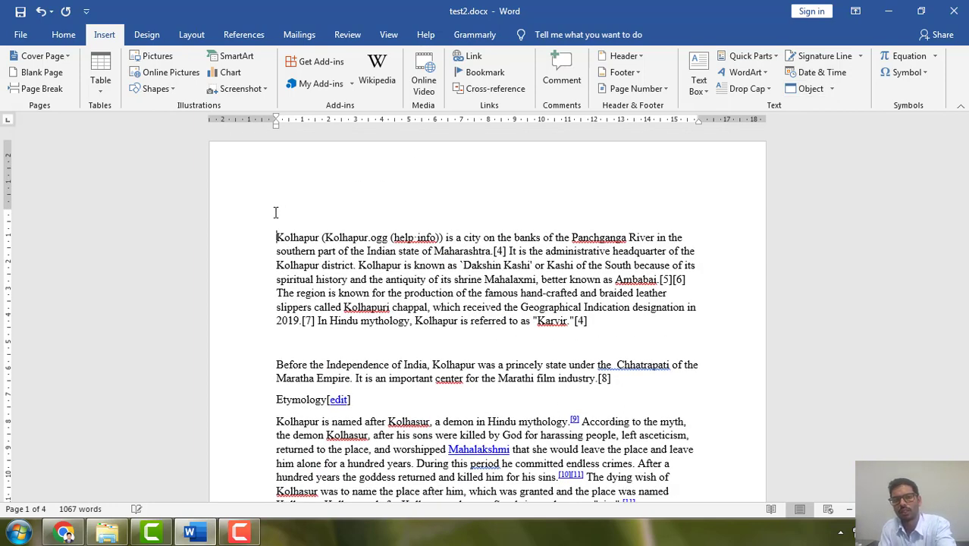
{"action": "key", "text": "Return"}
{"action": "key", "text": "Up"}
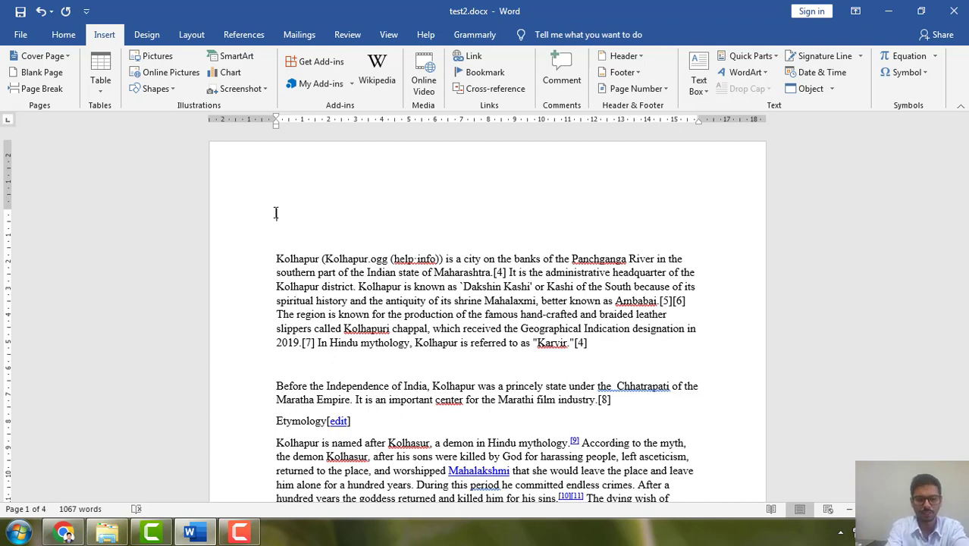
{"action": "type", "text": "Tem"}
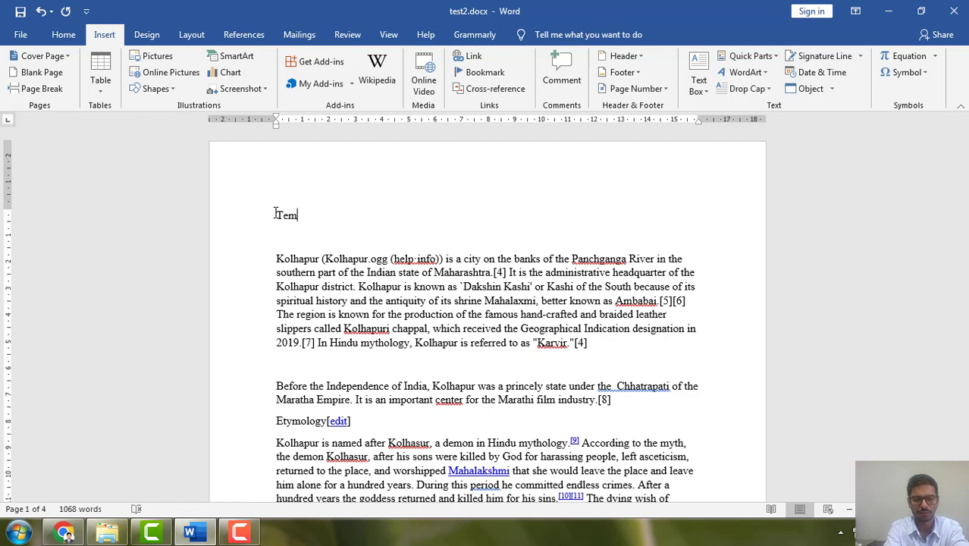
{"action": "type", "text": "perature is about 30"}
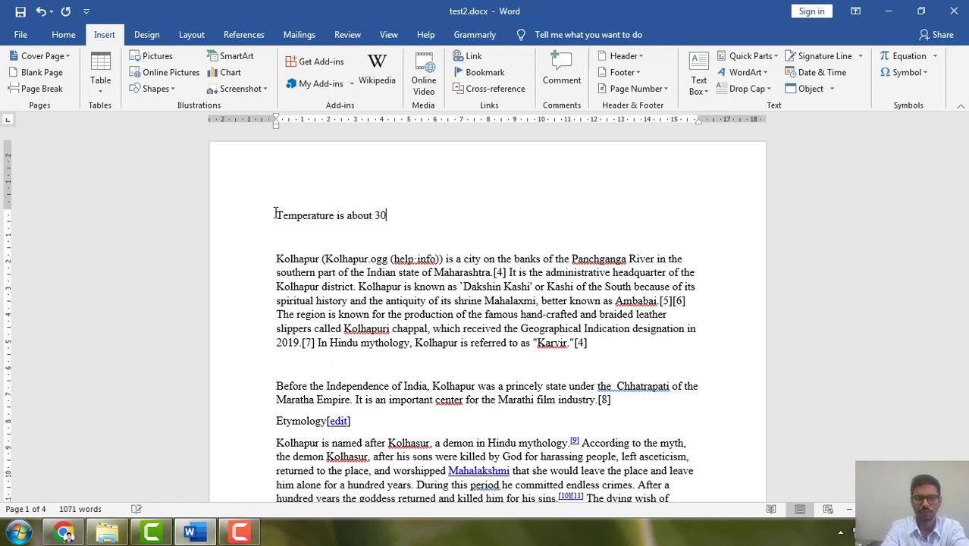
Insert the degree symbol after 30 in the temperature line and add the unit C.
{"action": "left_click", "coordinate": [912, 72]}
{"action": "left_click", "coordinate": [957, 92]}
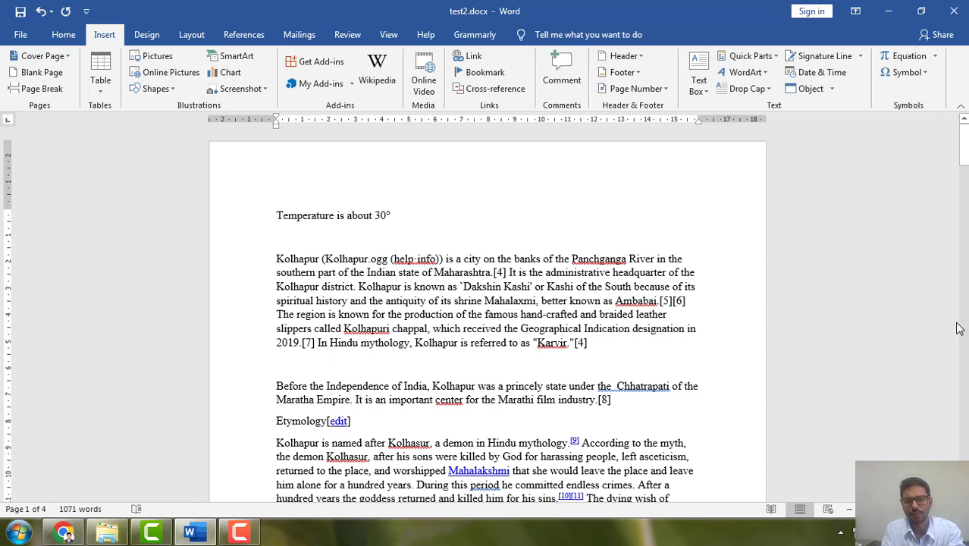
{"action": "type", "text": "C"}
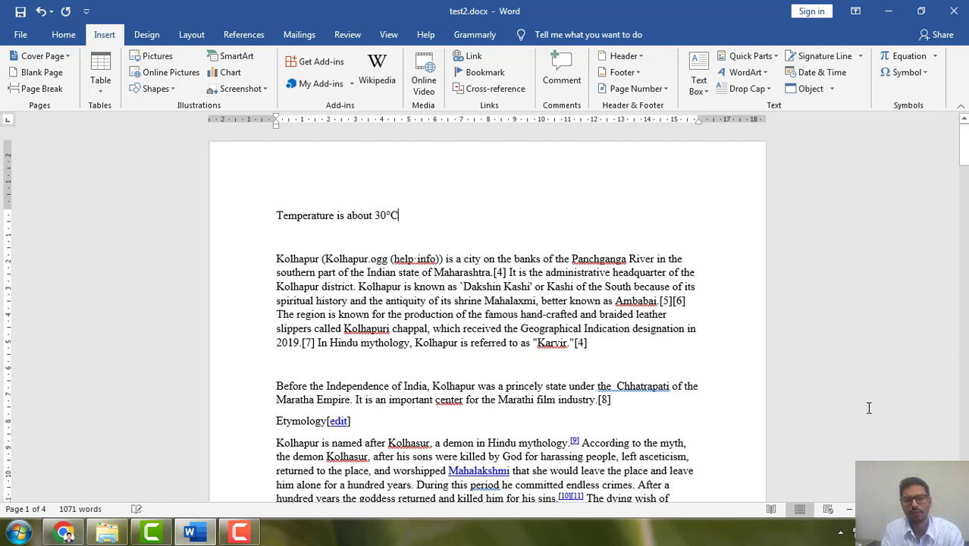
{"action": "double_click", "coordinate": [388, 215]}
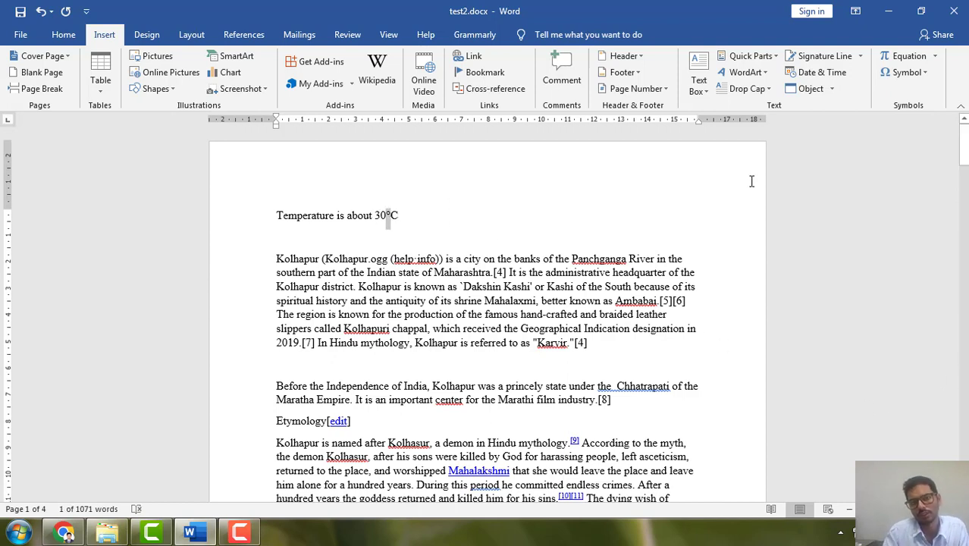
{"action": "left_click", "coordinate": [426, 222]}
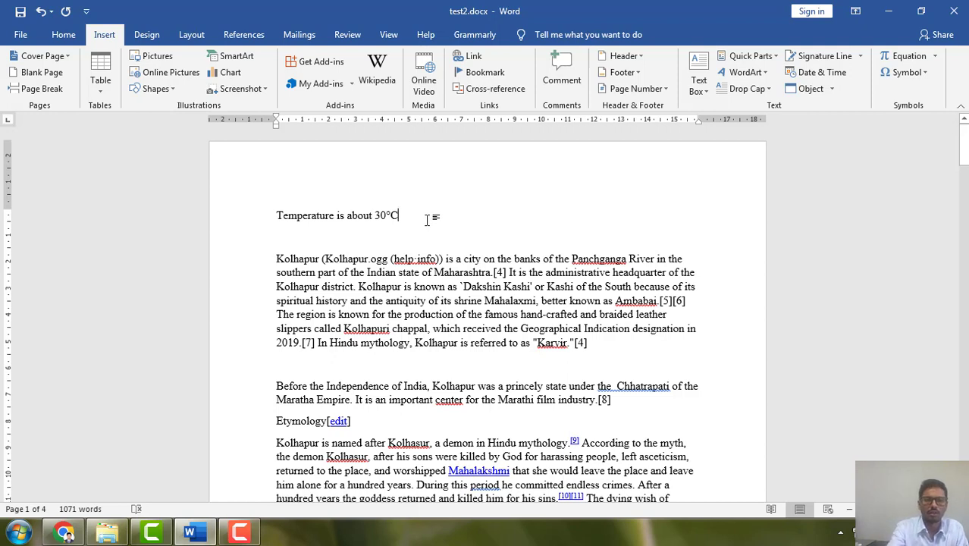
Start a new line below the temperature line and insert the summation sign and the Greek small letter lambda on it.
{"action": "key", "text": "Return"}
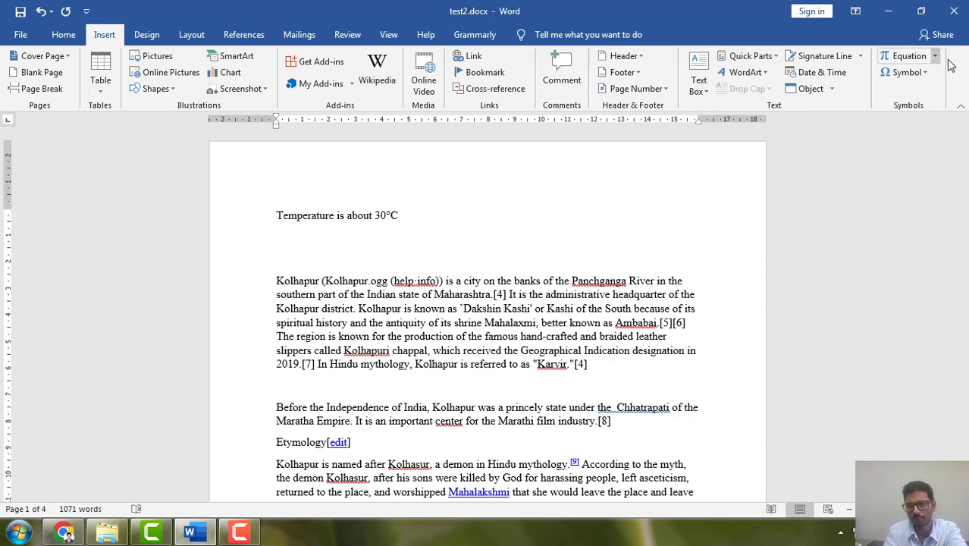
{"action": "left_click", "coordinate": [923, 73]}
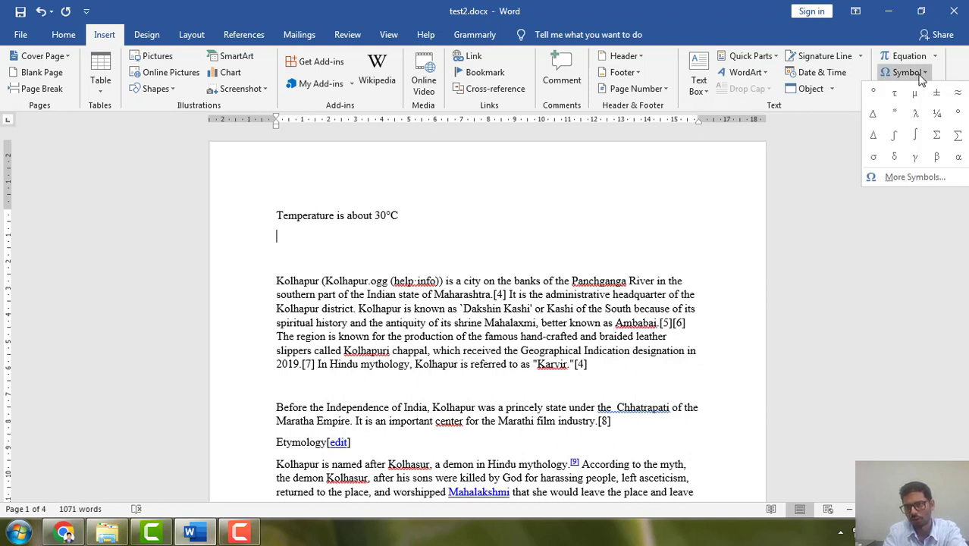
{"action": "left_click", "coordinate": [957, 137]}
{"action": "left_click", "coordinate": [925, 73]}
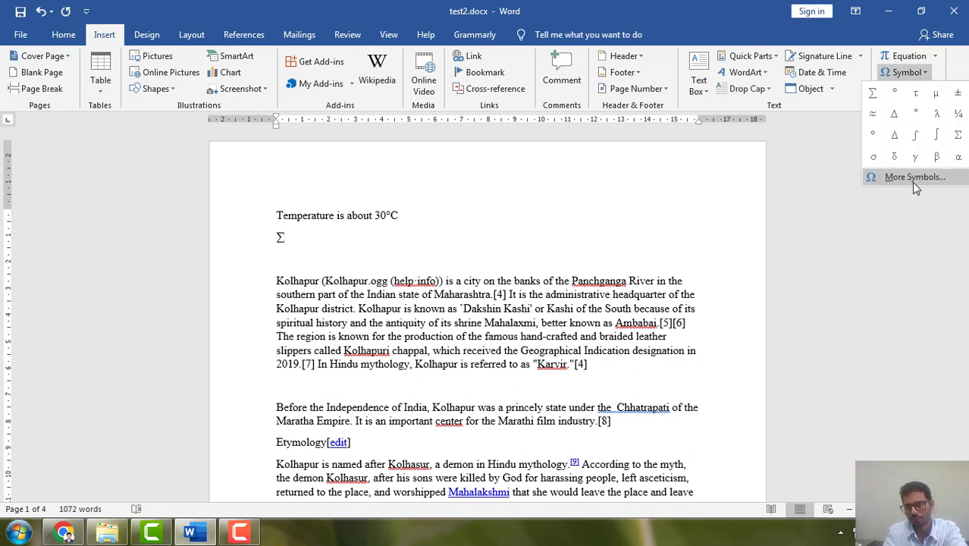
{"action": "left_click", "coordinate": [880, 175]}
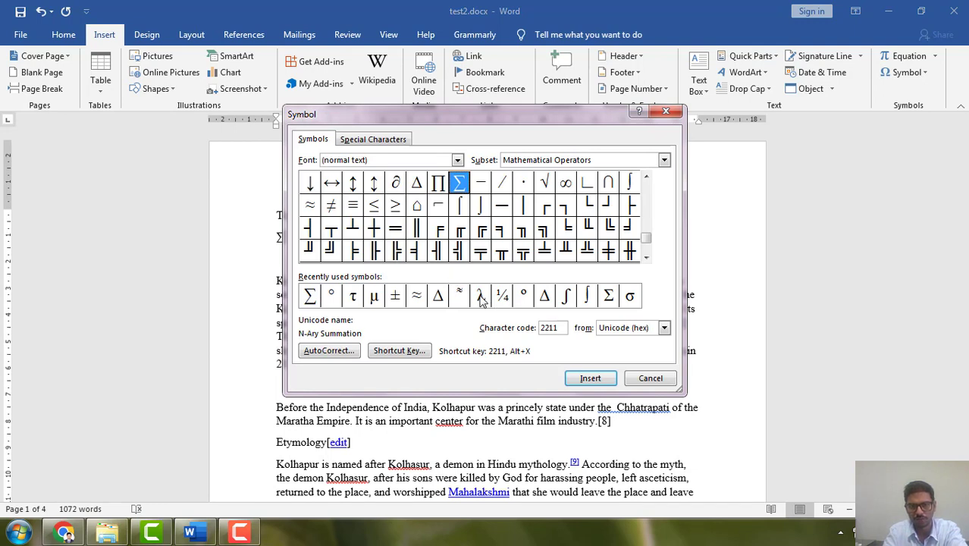
{"action": "left_click", "coordinate": [481, 296]}
{"action": "left_click", "coordinate": [588, 377]}
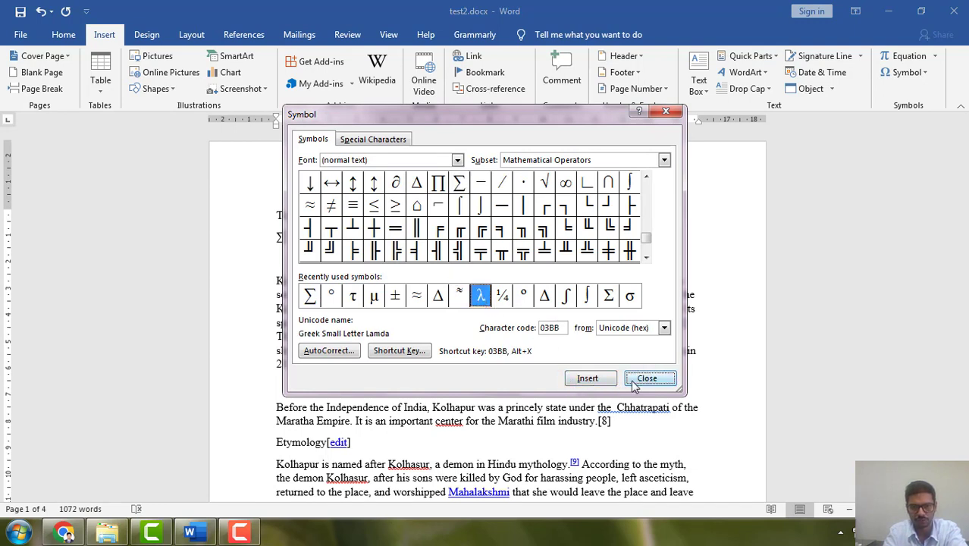
{"action": "left_click", "coordinate": [647, 379]}
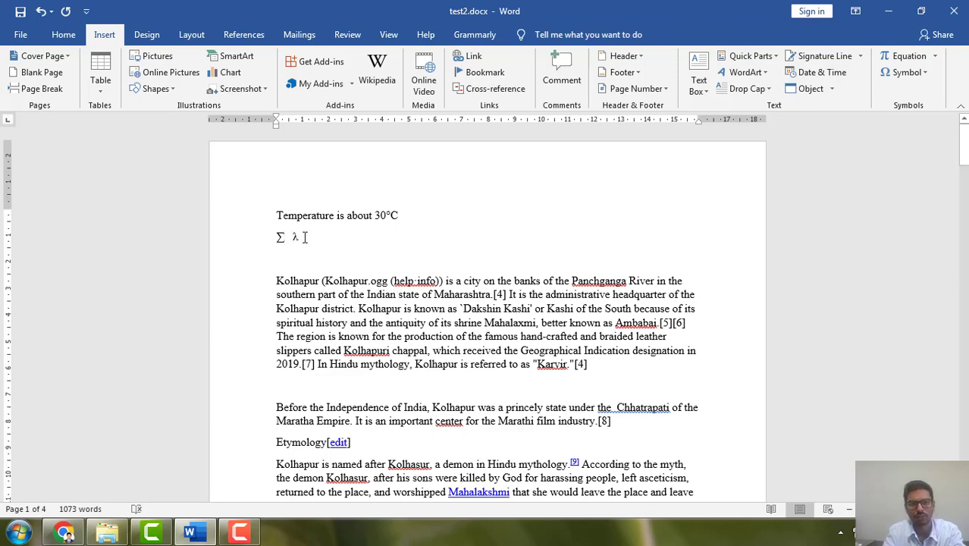
{"action": "scroll", "coordinate": [305, 237], "scroll_direction": "up", "scroll_amount": 4}
{"action": "double_click", "coordinate": [217, 241]}
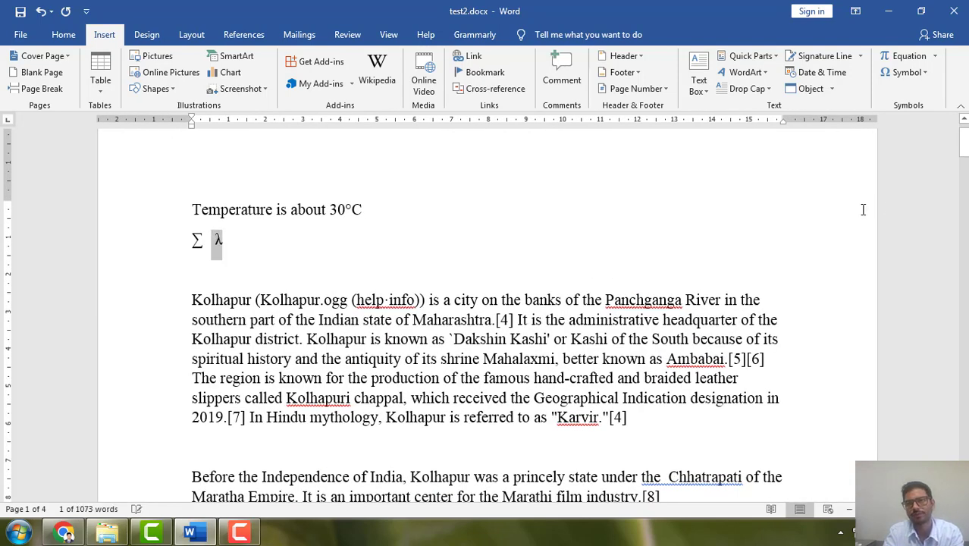
Insert a new equation on a separate line below the two symbols and begin it with "y =".
{"action": "left_click", "coordinate": [390, 240]}
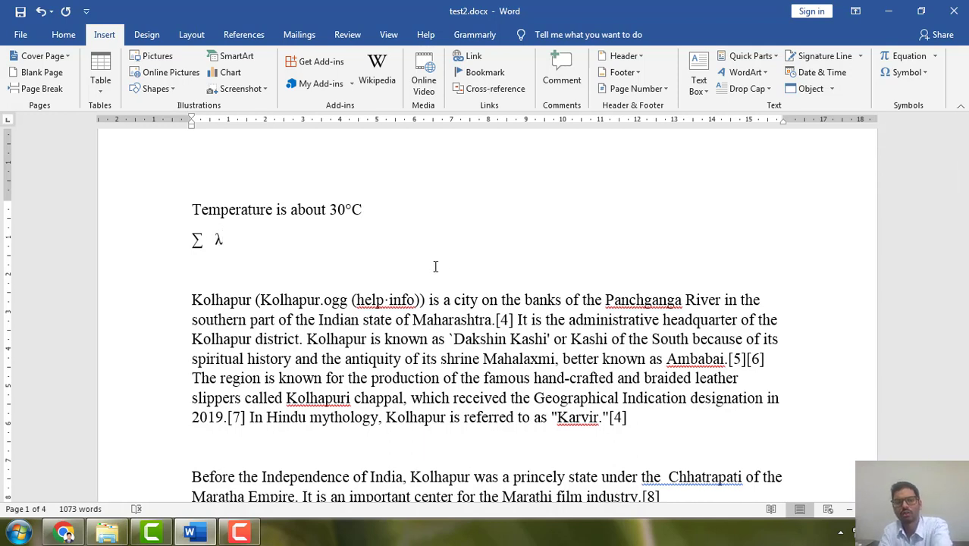
{"action": "key", "text": "Return"}
{"action": "key", "text": "Return"}
{"action": "left_click", "coordinate": [910, 57]}
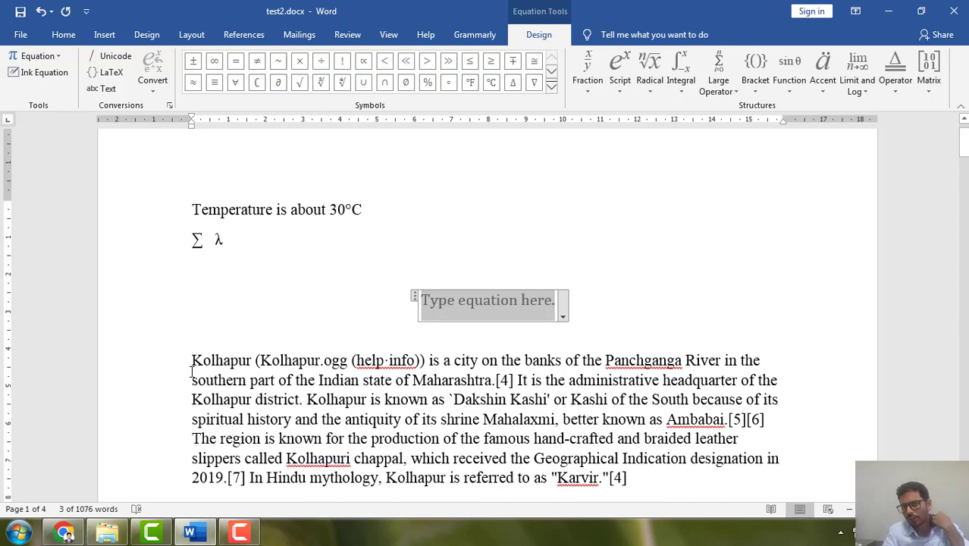
{"action": "left_click", "coordinate": [587, 70]}
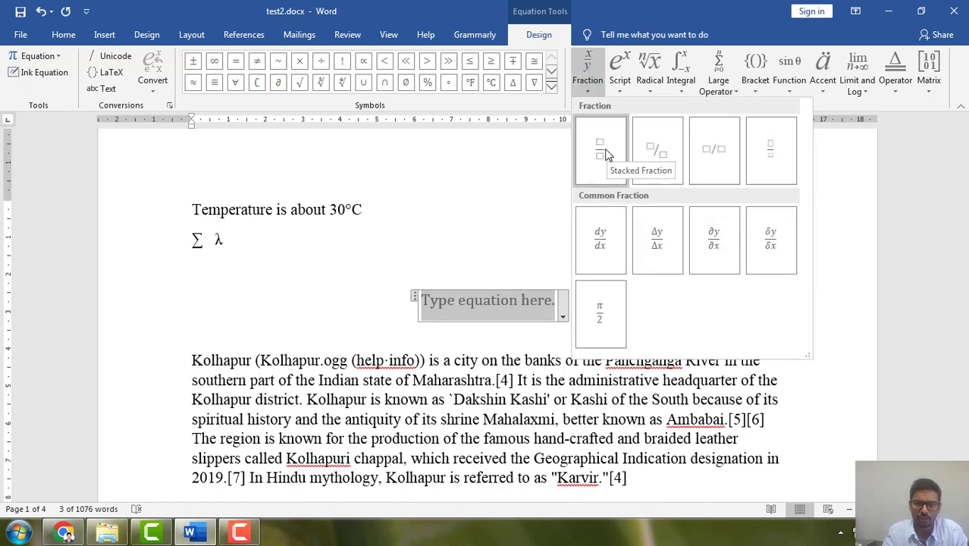
{"action": "left_click", "coordinate": [432, 302]}
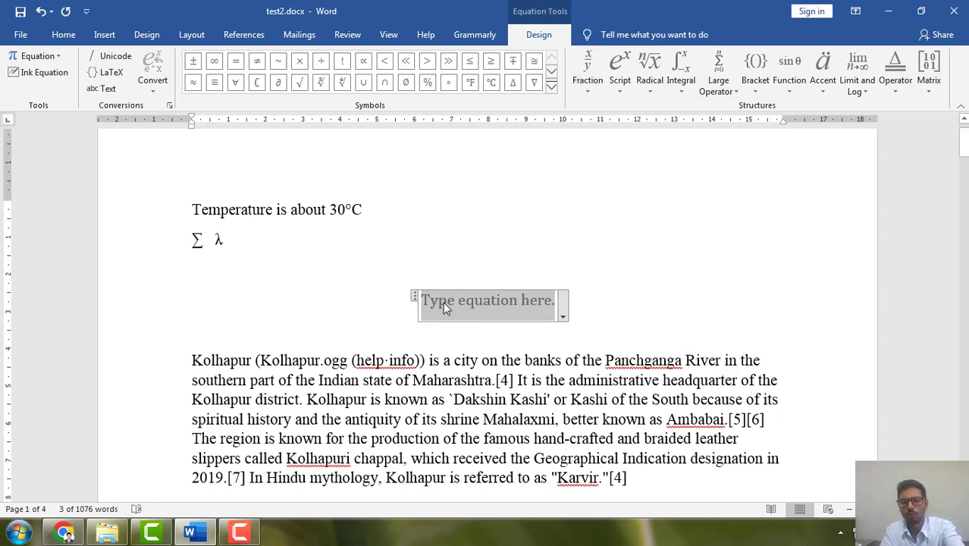
{"action": "type", "text": "y ="}
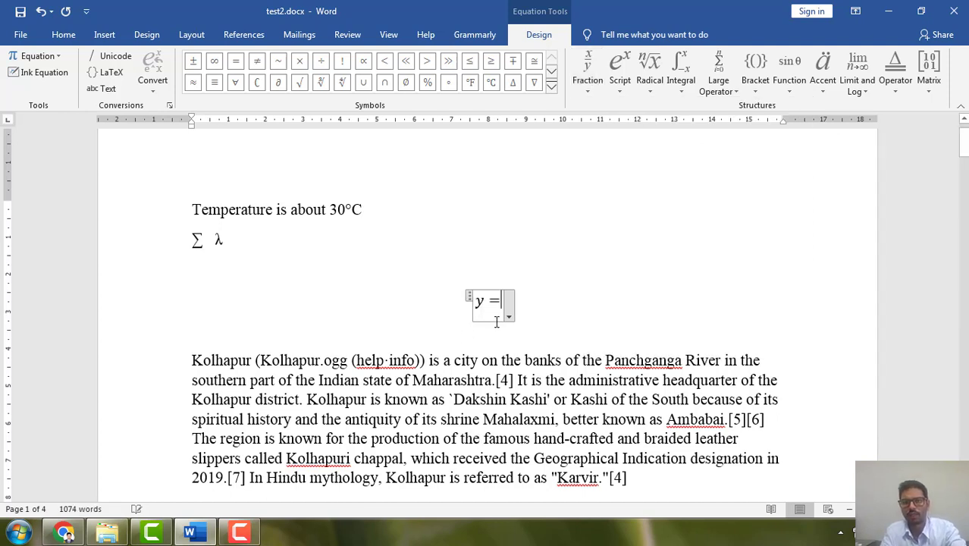
Add a stacked fraction after the equals sign and enter "ab + c" as its numerator.
{"action": "left_click", "coordinate": [588, 72]}
{"action": "left_click", "coordinate": [611, 149]}
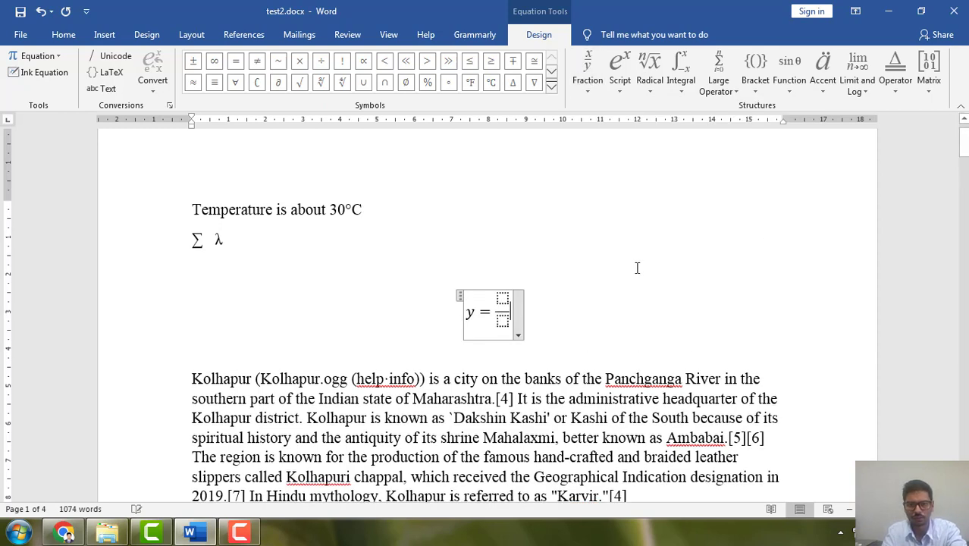
{"action": "left_click", "coordinate": [589, 311]}
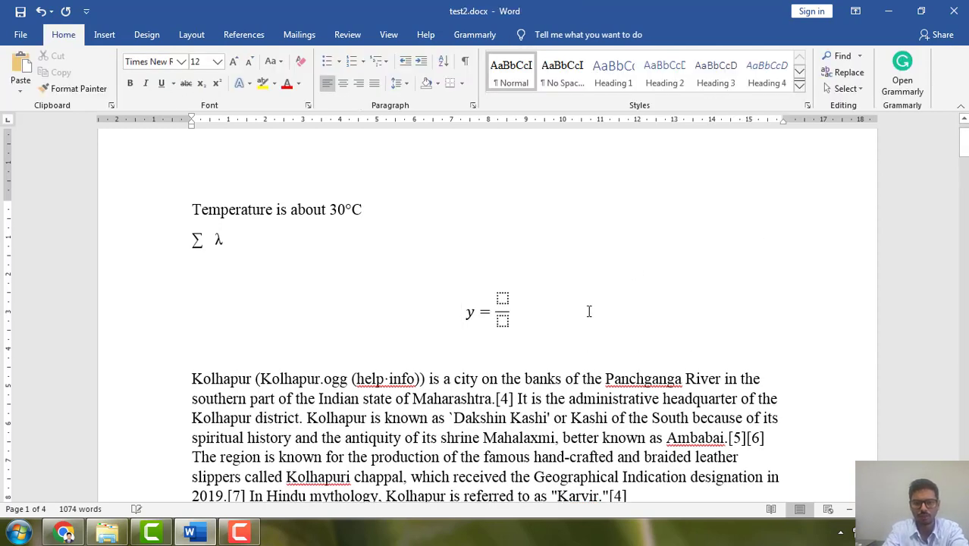
{"action": "left_click", "coordinate": [502, 297]}
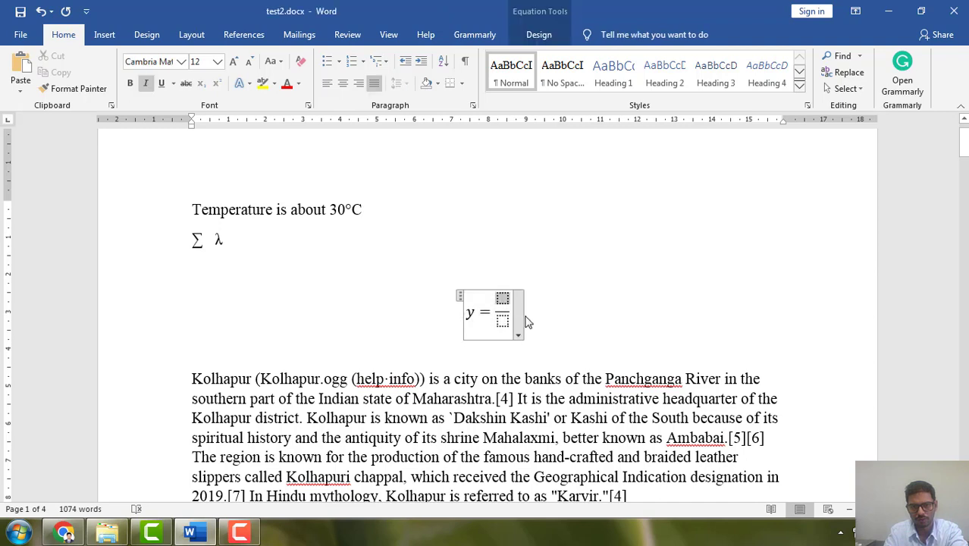
{"action": "type", "text": "ab "}
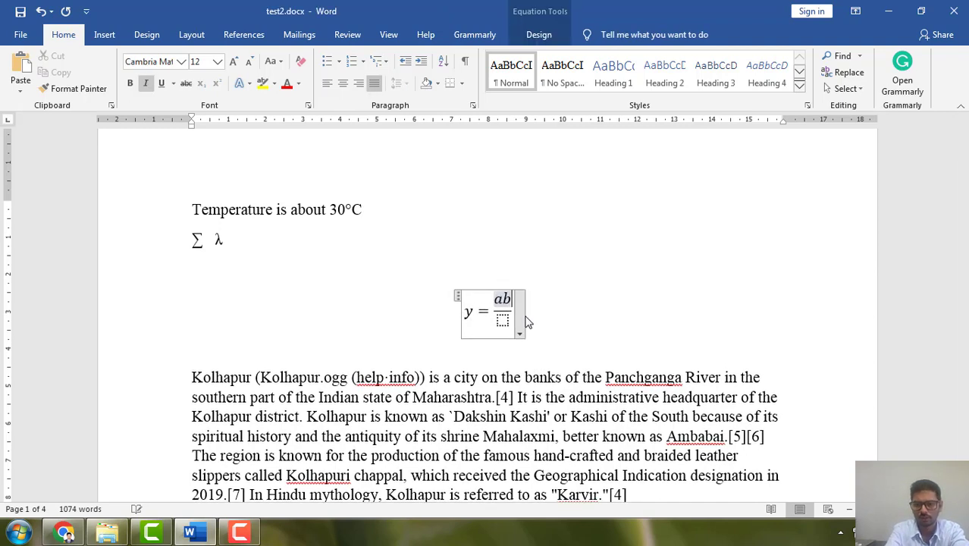
{"action": "type", "text": "+ 1"}
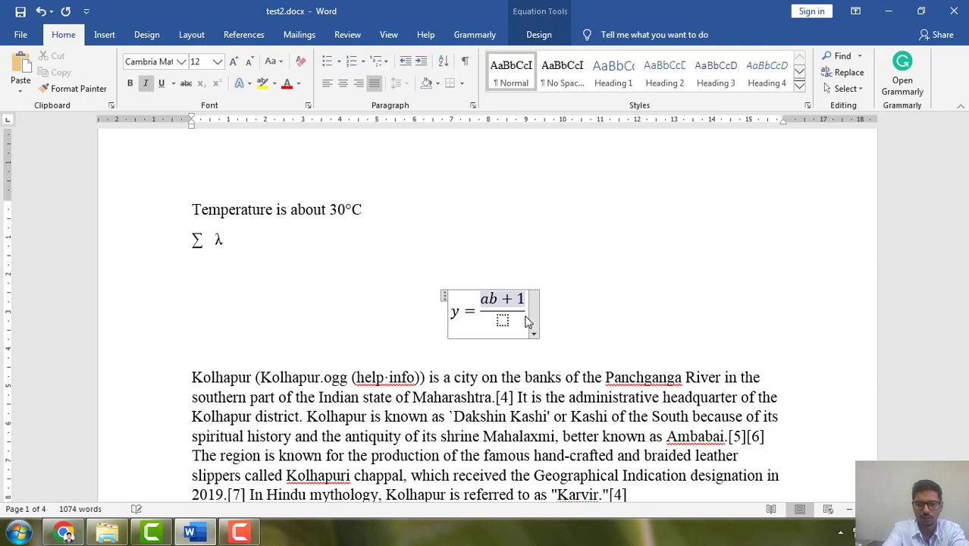
{"action": "key", "text": "BackSpace"}
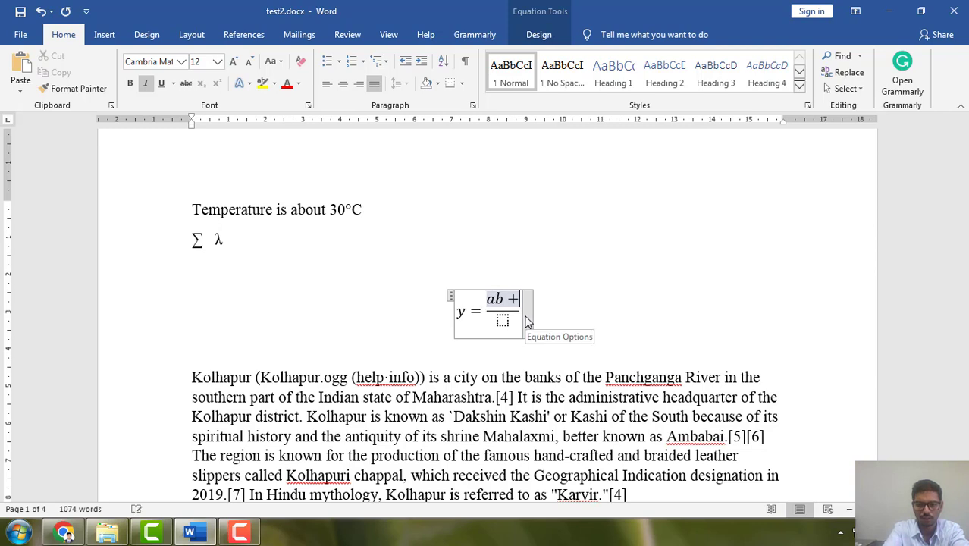
{"action": "type", "text": "c"}
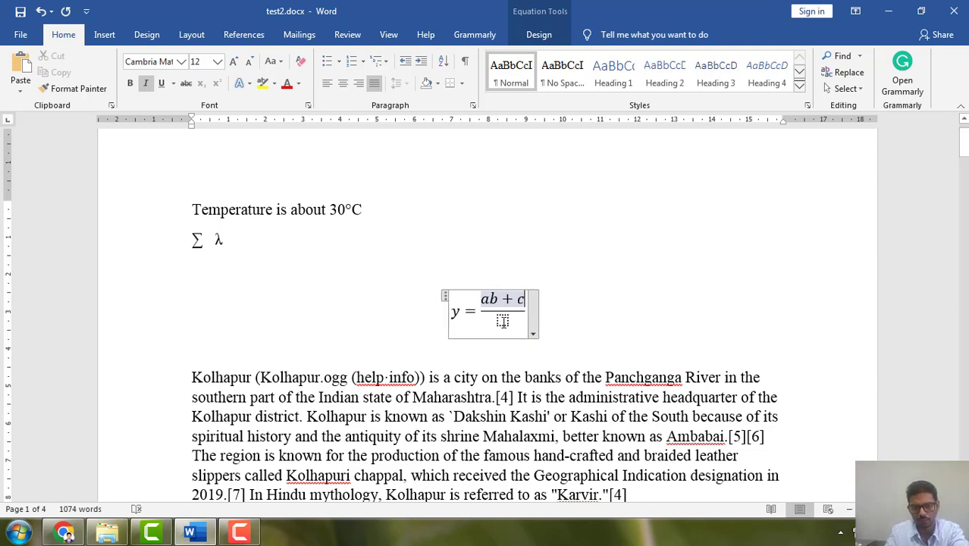
Enter "cd" as the fraction's denominator and leave the equation.
{"action": "left_click", "coordinate": [503, 321]}
{"action": "type", "text": "cd"}
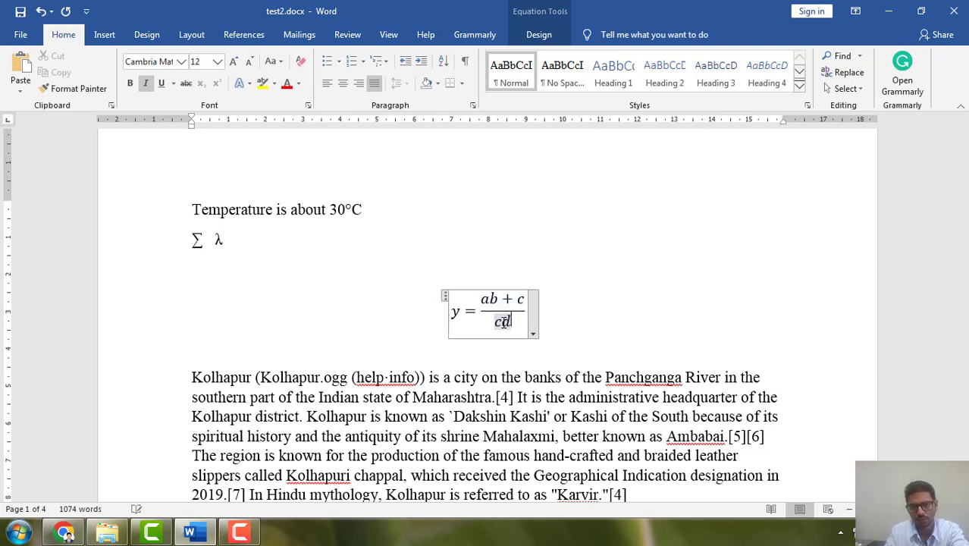
{"action": "left_click", "coordinate": [584, 310]}
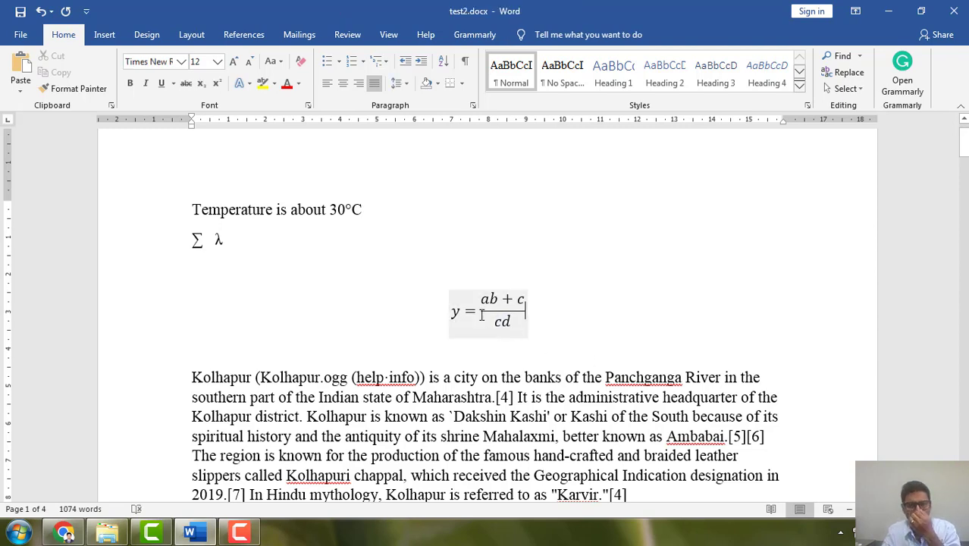
{"action": "left_click", "coordinate": [481, 316]}
{"action": "left_click", "coordinate": [577, 320]}
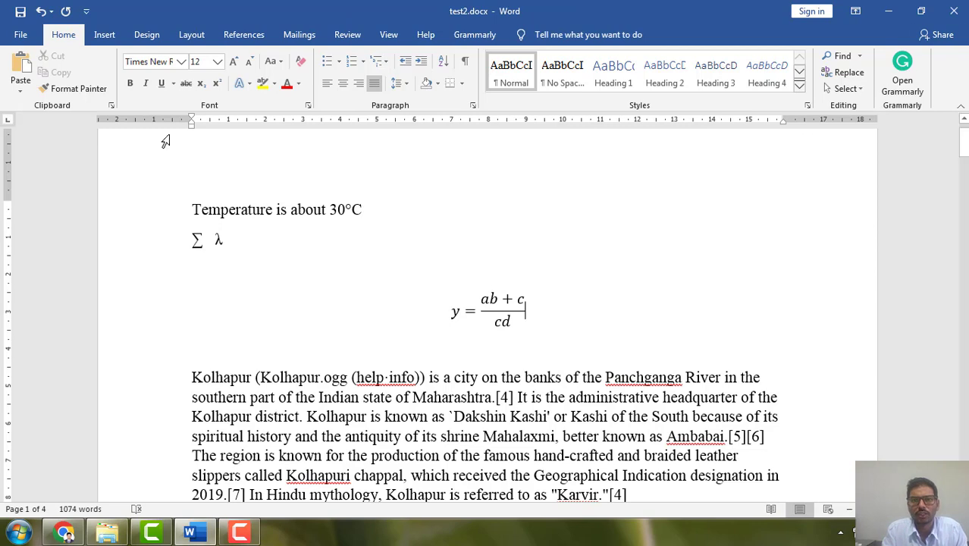
Append a superscript structure after the equation's fraction, with e as the base and 2 as the exponent.
{"action": "left_click", "coordinate": [104, 34]}
{"action": "left_click", "coordinate": [910, 58]}
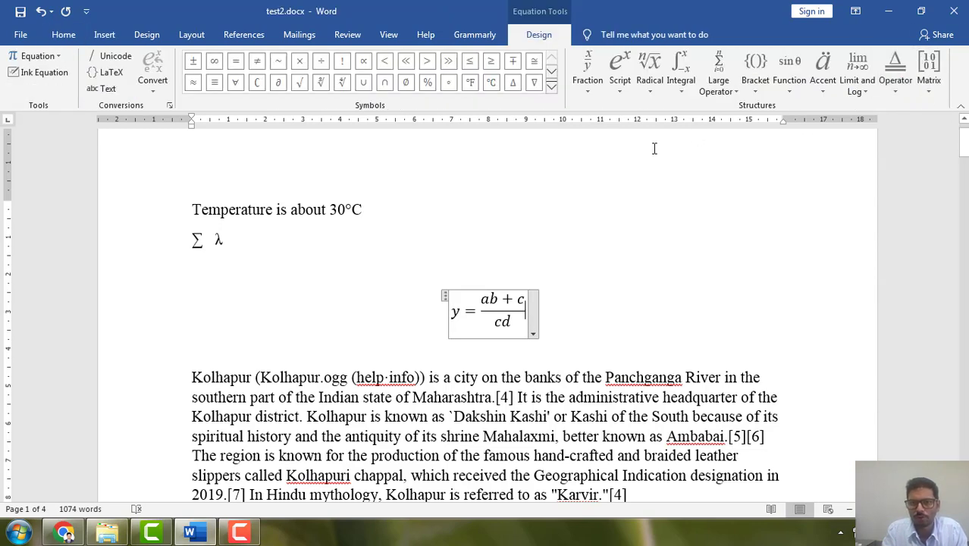
{"action": "left_click", "coordinate": [620, 87]}
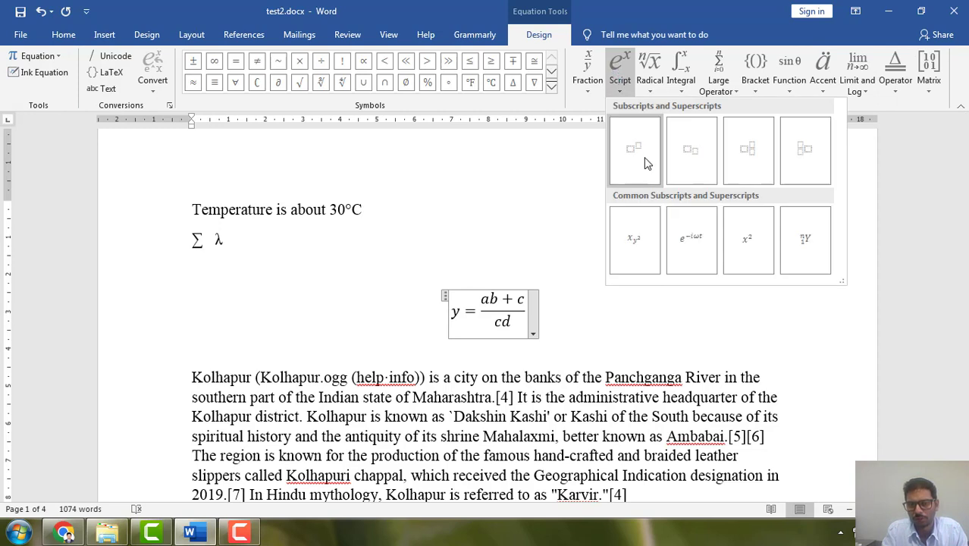
{"action": "left_click", "coordinate": [633, 150]}
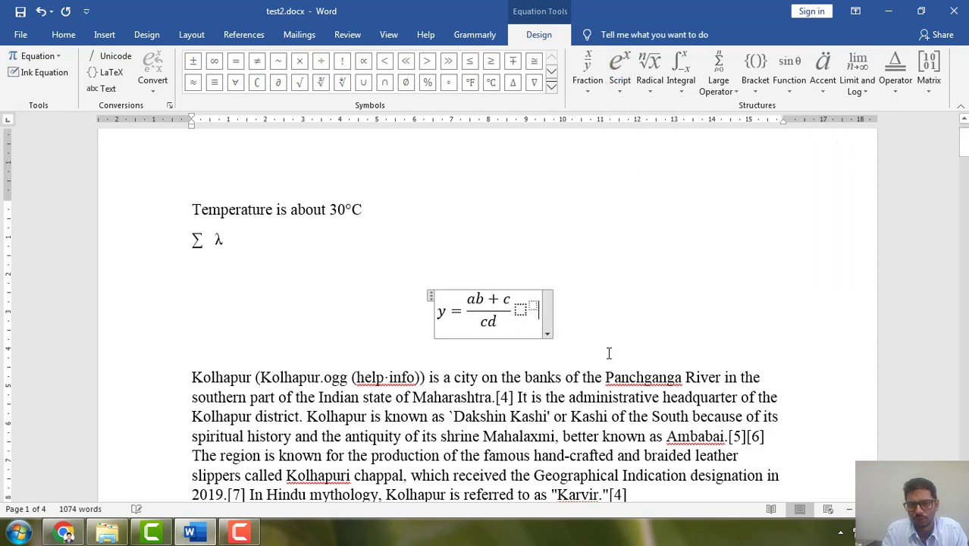
{"action": "left_click", "coordinate": [520, 310]}
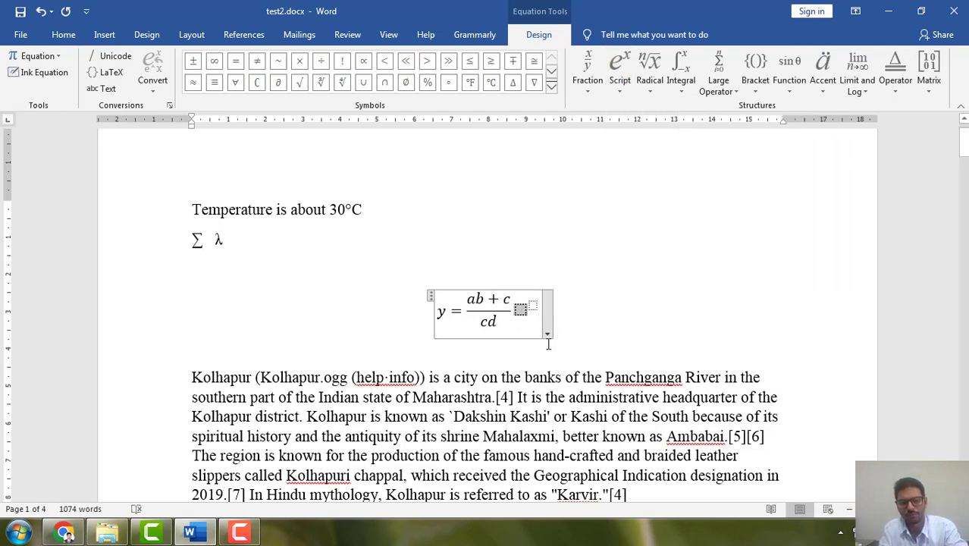
{"action": "type", "text": "e"}
{"action": "key", "text": "Right"}
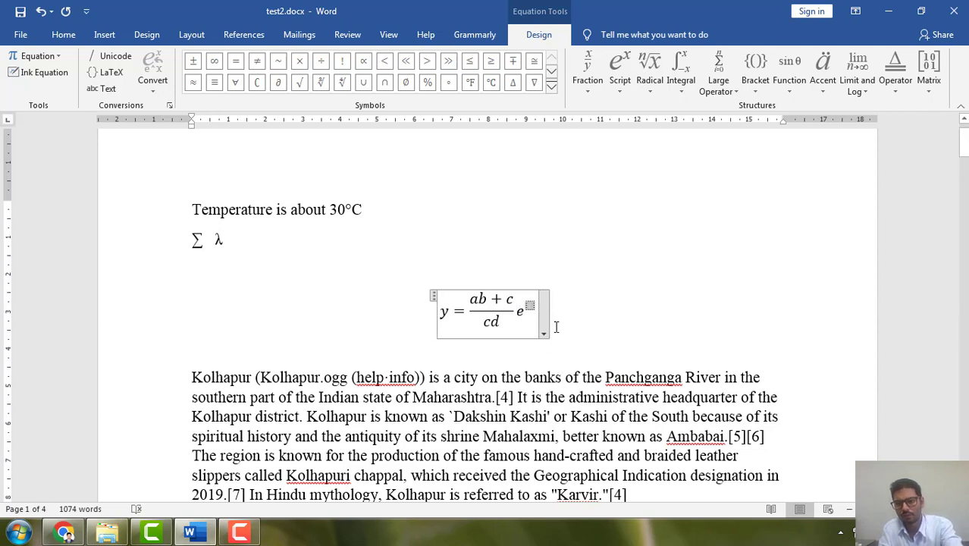
{"action": "type", "text": "2"}
{"action": "key", "text": "Up"}
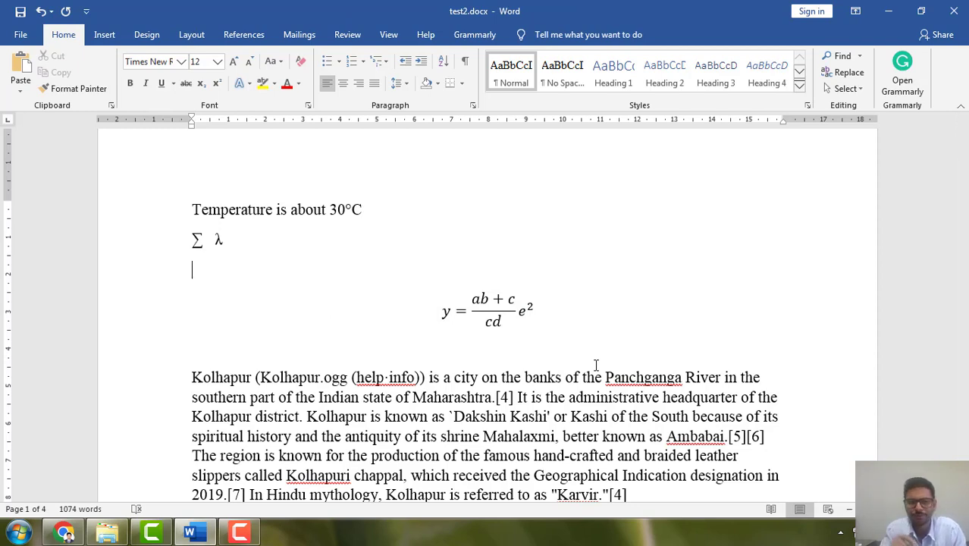
{"action": "left_click", "coordinate": [463, 306]}
{"action": "left_click", "coordinate": [436, 296]}
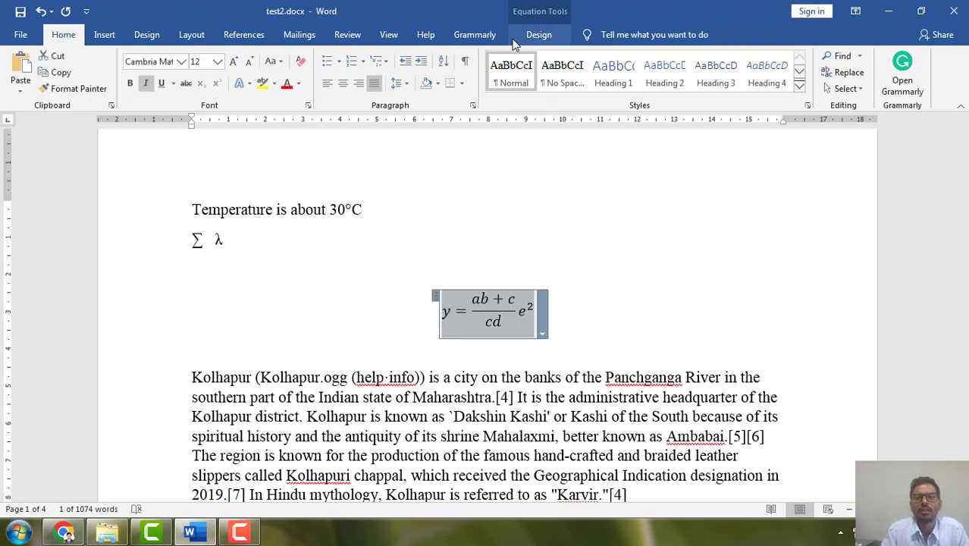
{"action": "left_click", "coordinate": [105, 38]}
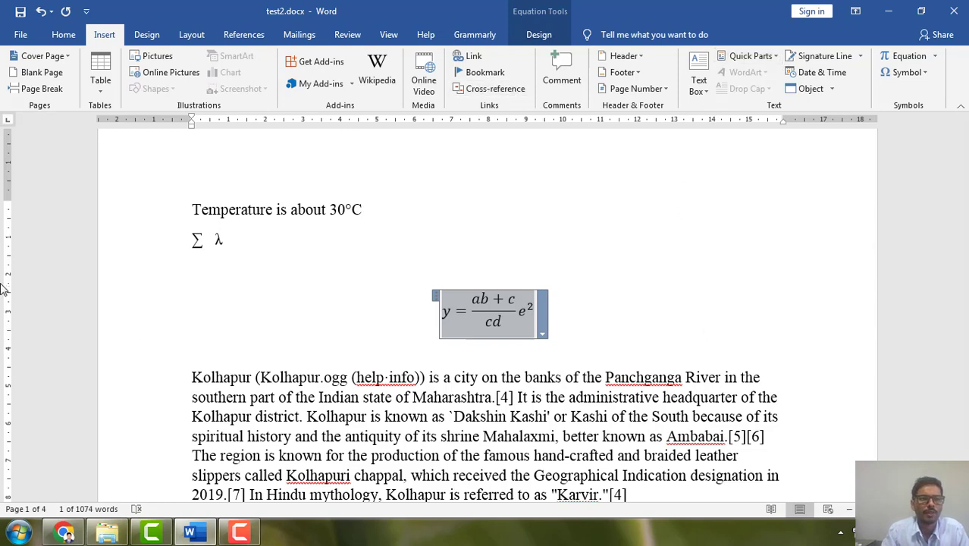
Select the whole document and apply two different built-in document formatting style sets one after the other.
{"action": "left_click", "coordinate": [150, 35]}
{"action": "scroll", "coordinate": [224, 264], "scroll_direction": "down", "scroll_amount": 3}
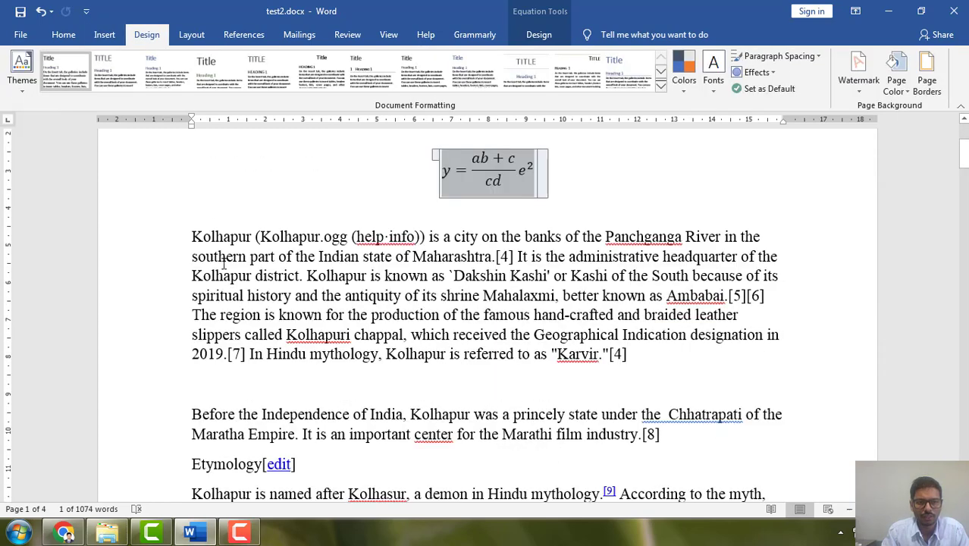
{"action": "left_click_drag", "start_coordinate": [193, 228], "coordinate": [692, 372]}
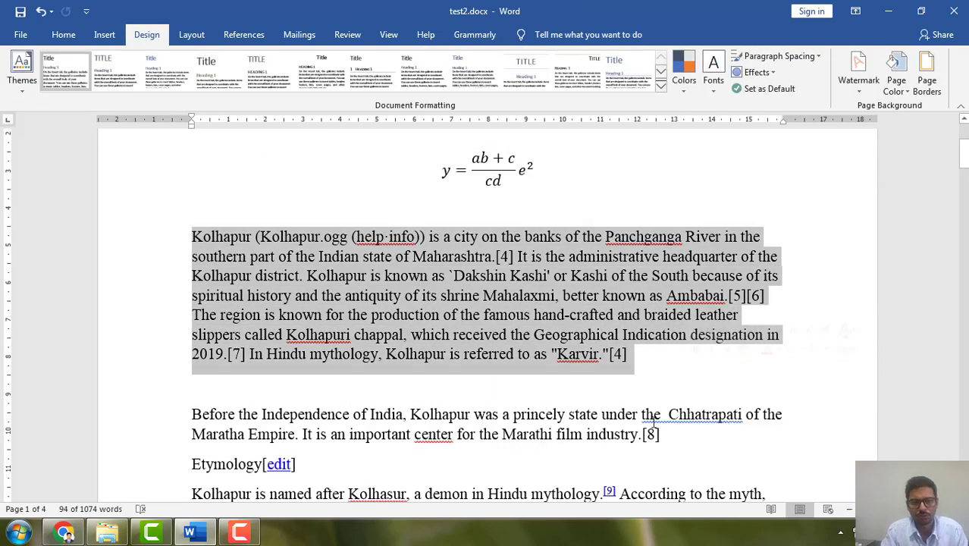
{"action": "left_click", "coordinate": [654, 402]}
{"action": "key", "text": "ctrl+a"}
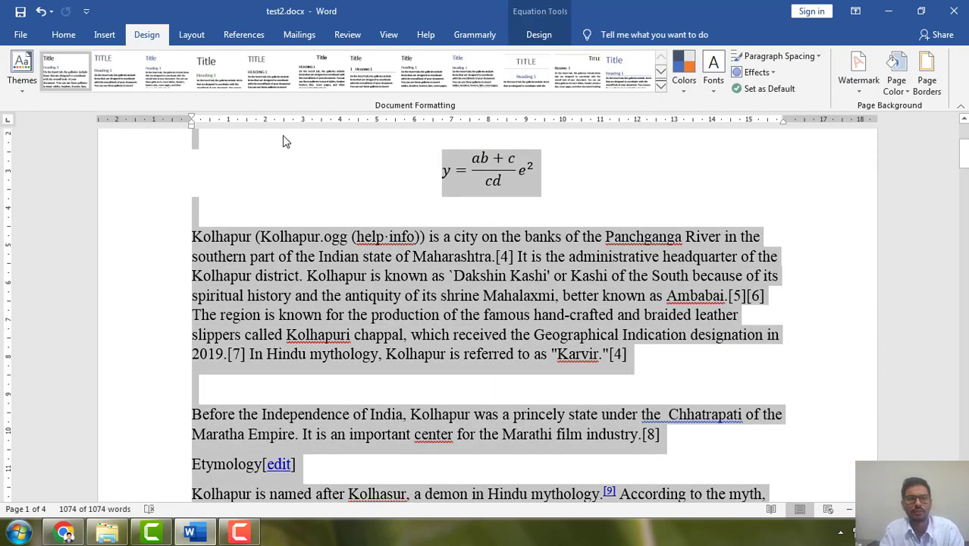
{"action": "left_click", "coordinate": [148, 80]}
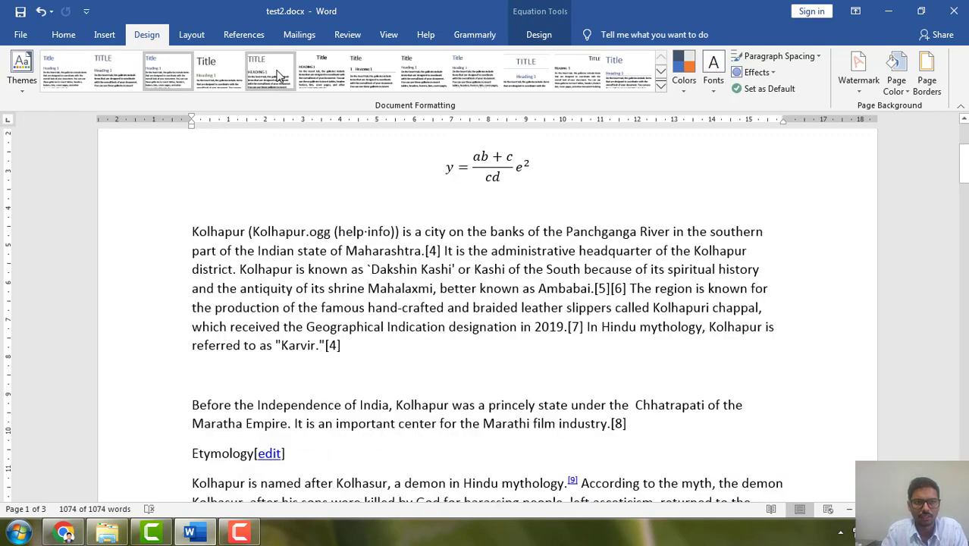
{"action": "left_click", "coordinate": [430, 76]}
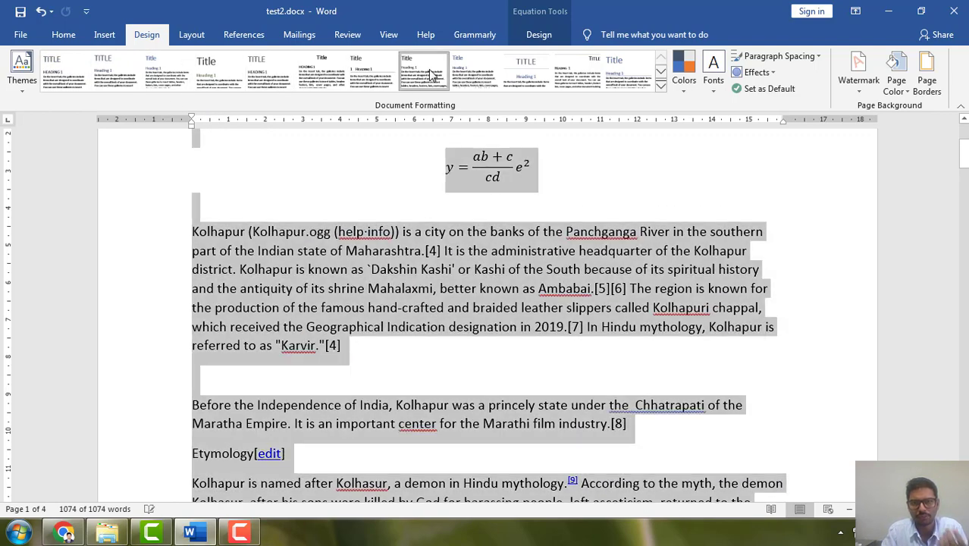
{"action": "scroll", "coordinate": [491, 277], "scroll_direction": "down", "scroll_amount": 5}
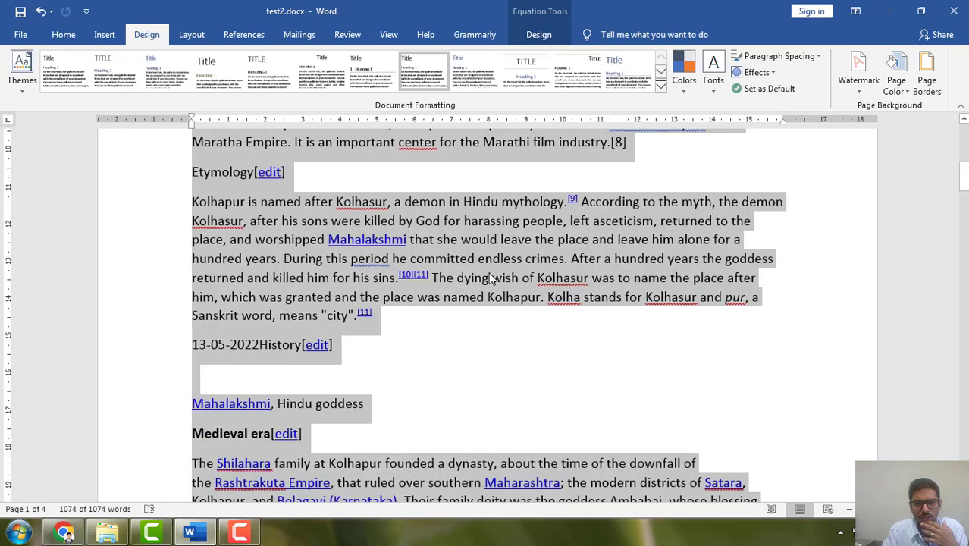
Apply the built-in style set with the centred, ruled title to the whole document and check its effect on the text.
{"action": "left_click", "coordinate": [533, 81]}
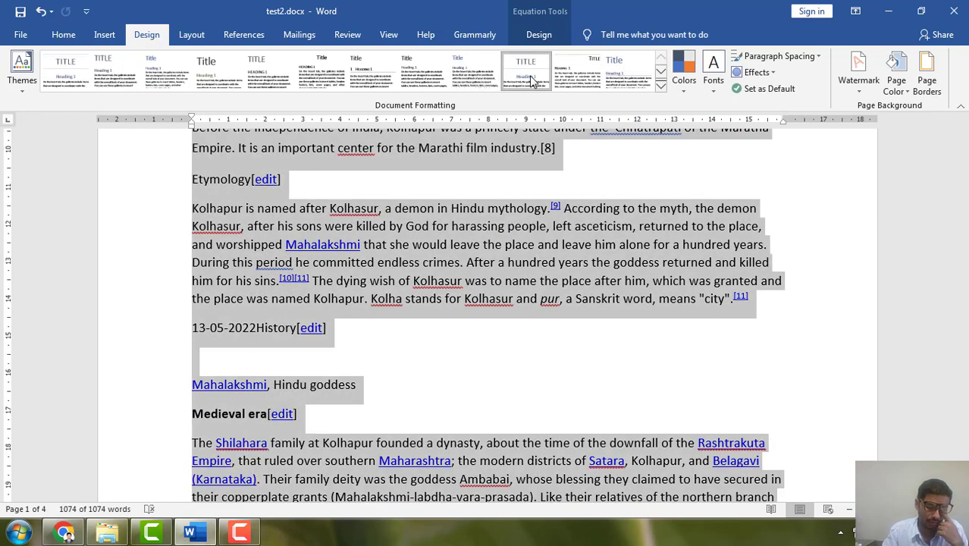
{"action": "scroll", "coordinate": [494, 227], "scroll_direction": "up", "scroll_amount": 7}
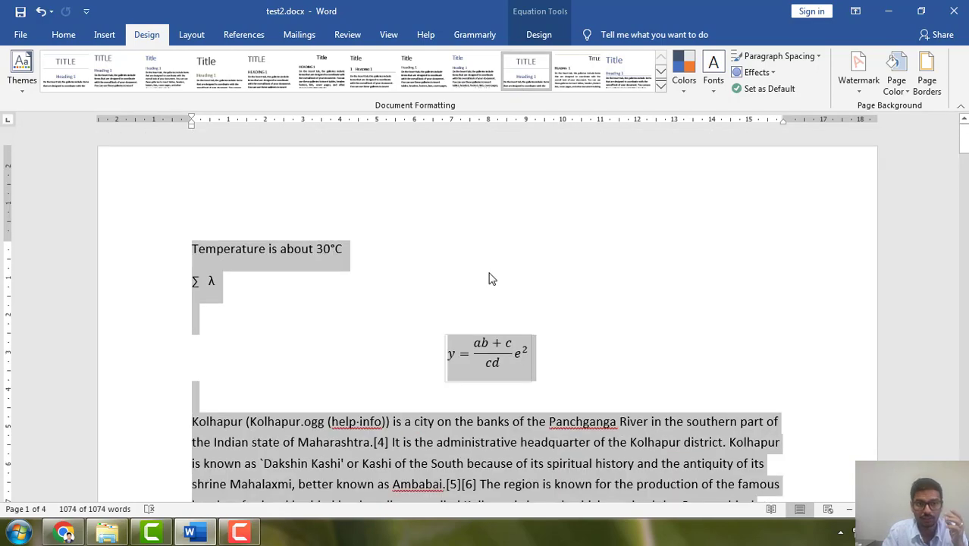
{"action": "scroll", "coordinate": [498, 229], "scroll_direction": "down", "scroll_amount": 4}
{"action": "scroll", "coordinate": [497, 229], "scroll_direction": "down", "scroll_amount": 6}
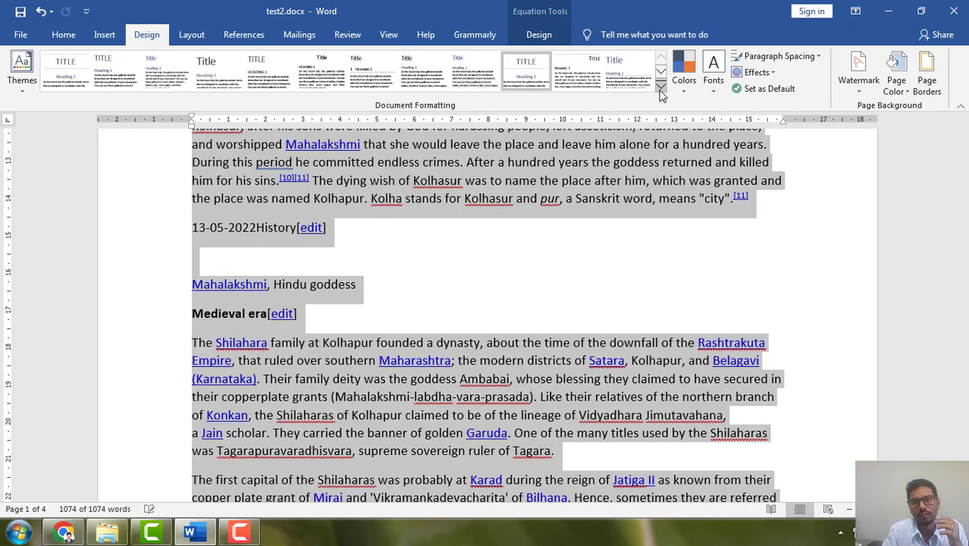
Apply the built-in style set with the shaded heading bar from the full set of styles and check the pages.
{"action": "left_click", "coordinate": [661, 86]}
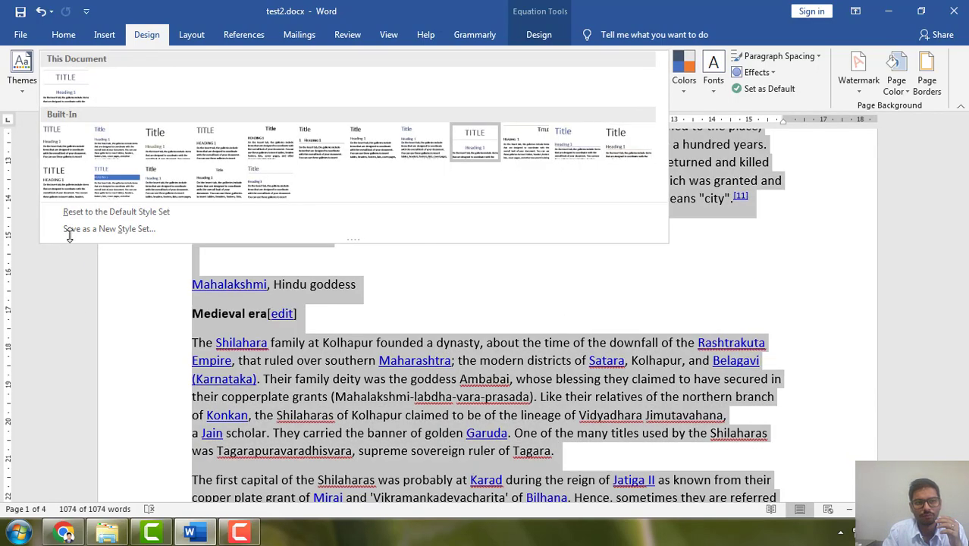
{"action": "left_click", "coordinate": [126, 193]}
{"action": "scroll", "coordinate": [405, 325], "scroll_direction": "up", "scroll_amount": 10}
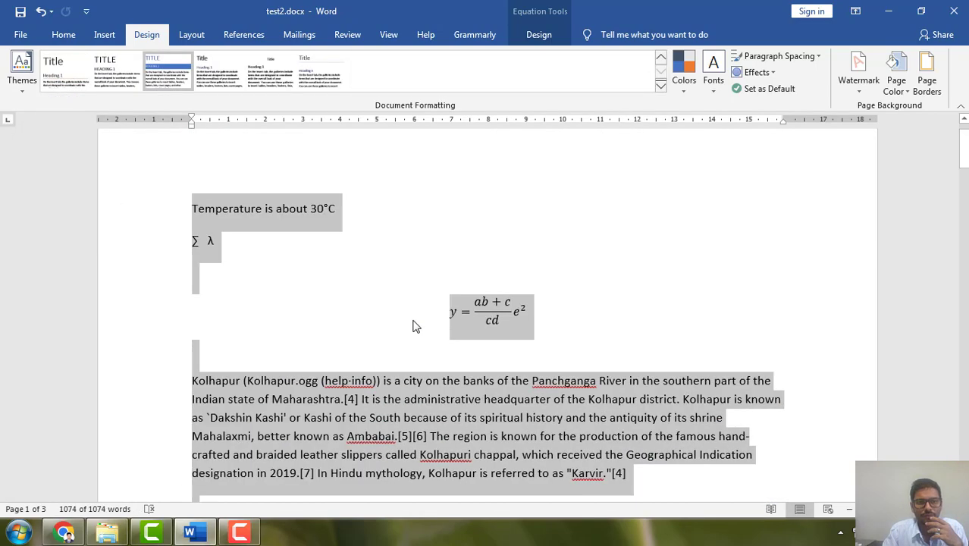
{"action": "scroll", "coordinate": [404, 311], "scroll_direction": "down", "scroll_amount": 10}
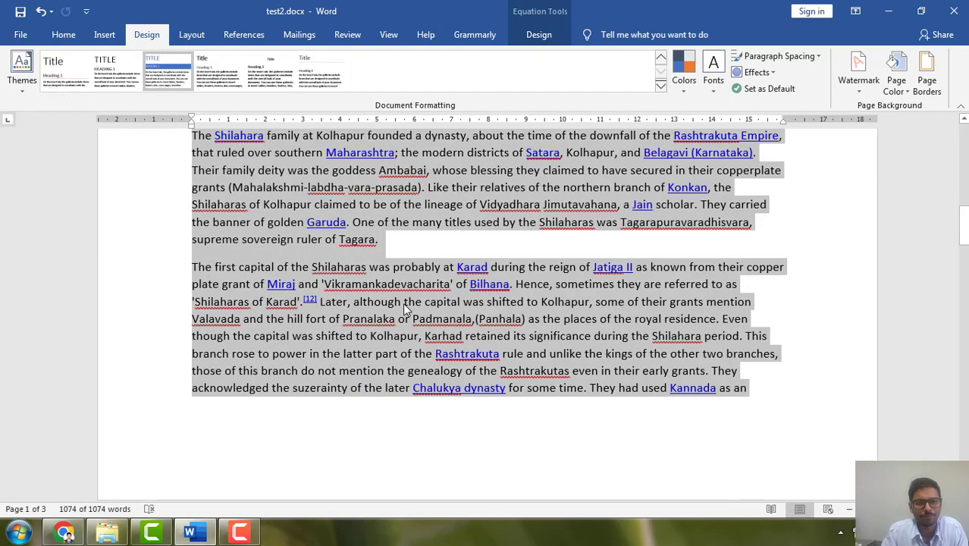
Apply the Facet theme and the built-in style set following the shaded-heading one to the document.
{"action": "left_click", "coordinate": [22, 72]}
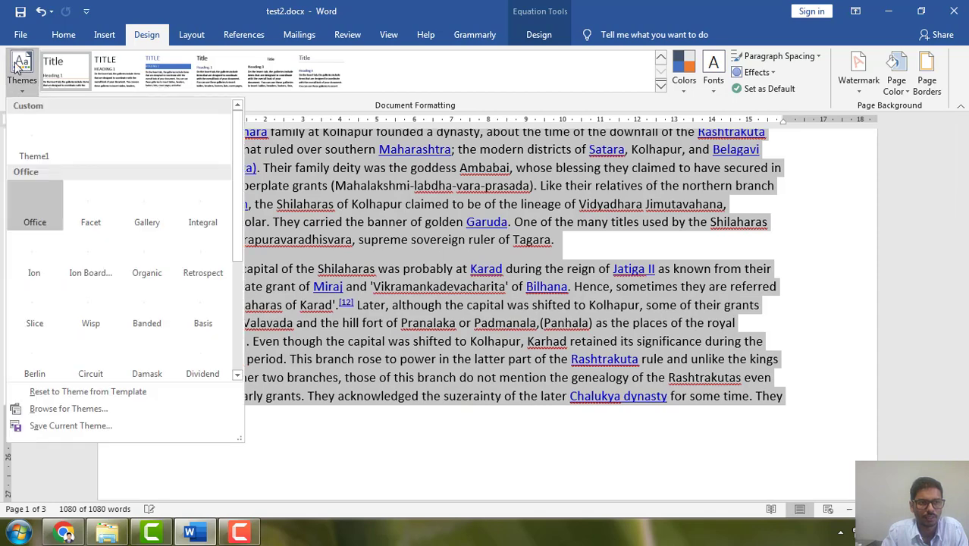
{"action": "left_click", "coordinate": [96, 225]}
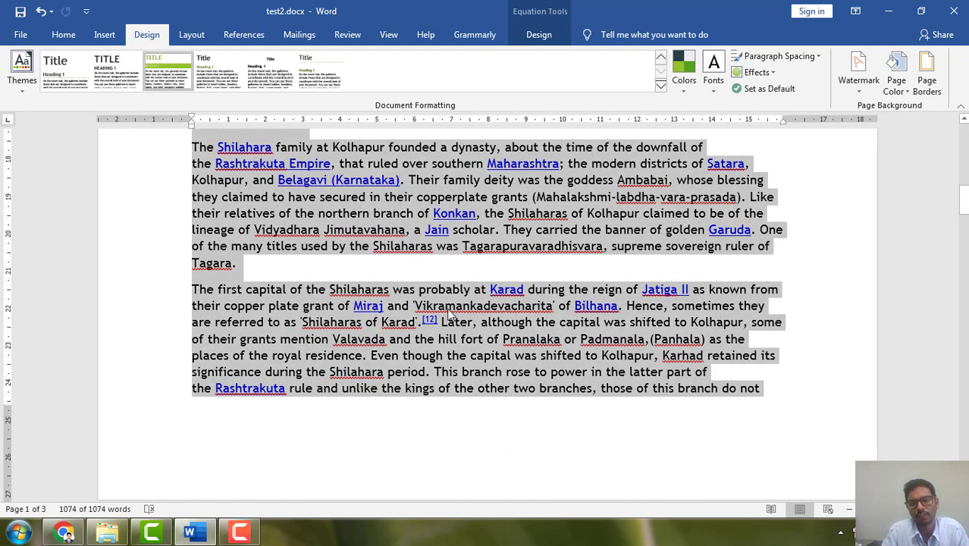
{"action": "left_click", "coordinate": [229, 80]}
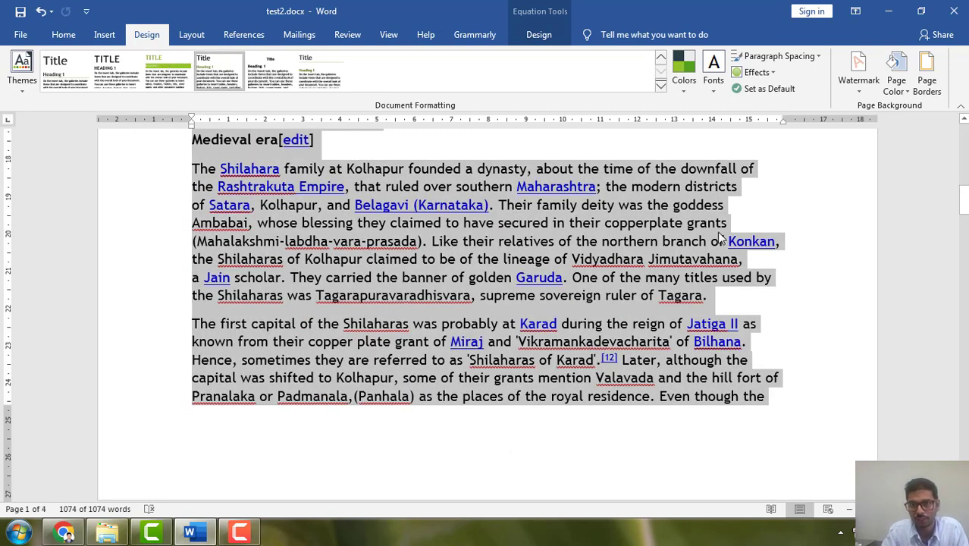
Change the document's theme colors to Green and deselect the text.
{"action": "left_click", "coordinate": [680, 78]}
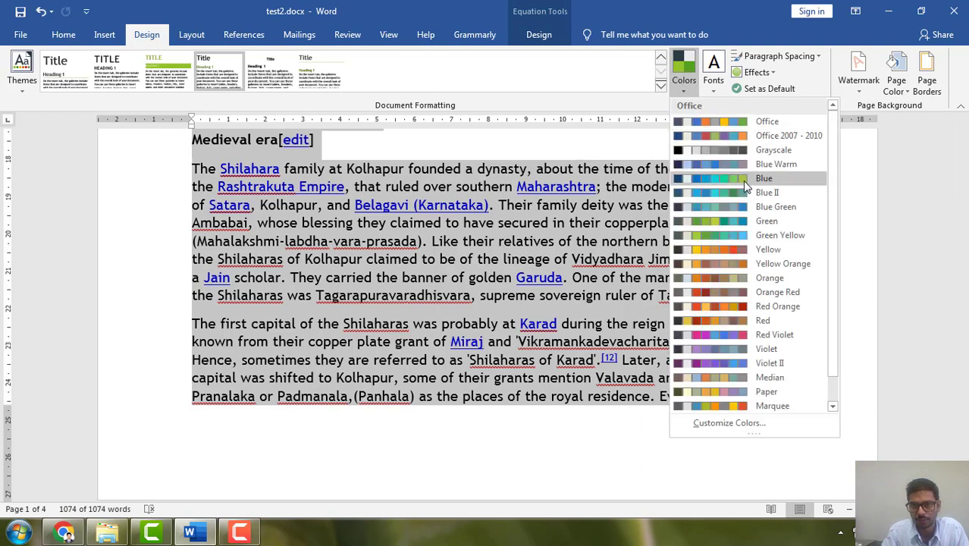
{"action": "left_click", "coordinate": [753, 223]}
{"action": "left_click", "coordinate": [844, 327]}
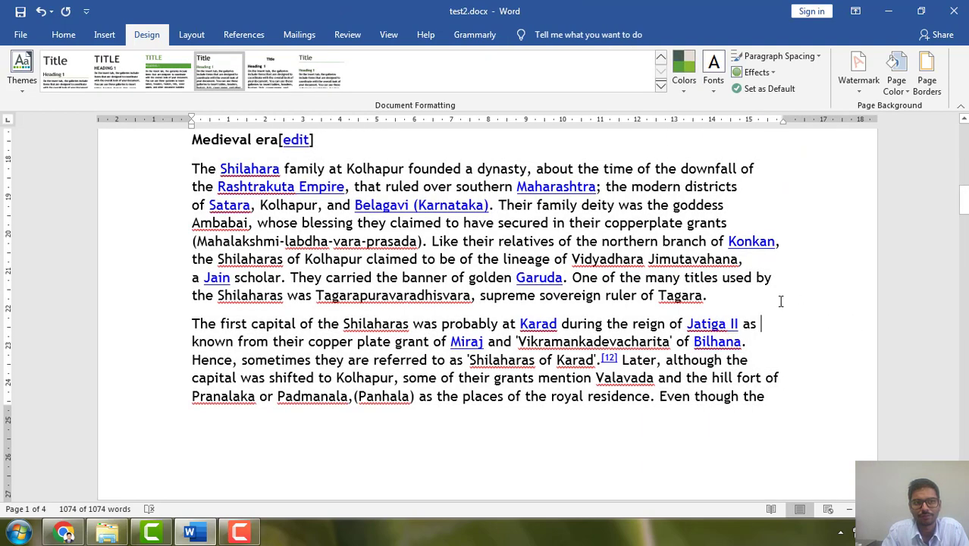
{"action": "scroll", "coordinate": [780, 301], "scroll_direction": "up", "scroll_amount": 15}
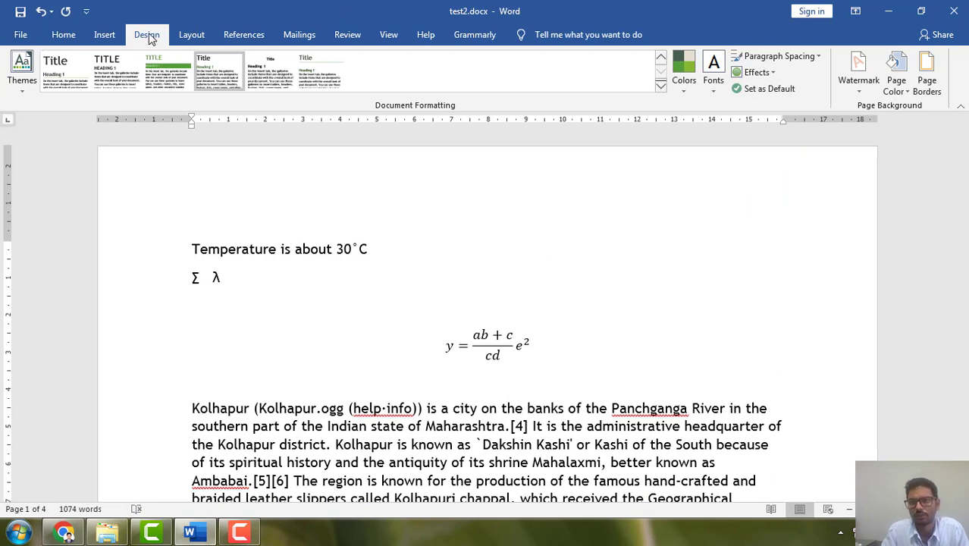
Preview a light turquoise page color without applying it, and add a Box page border to the whole document.
{"action": "left_click", "coordinate": [902, 88]}
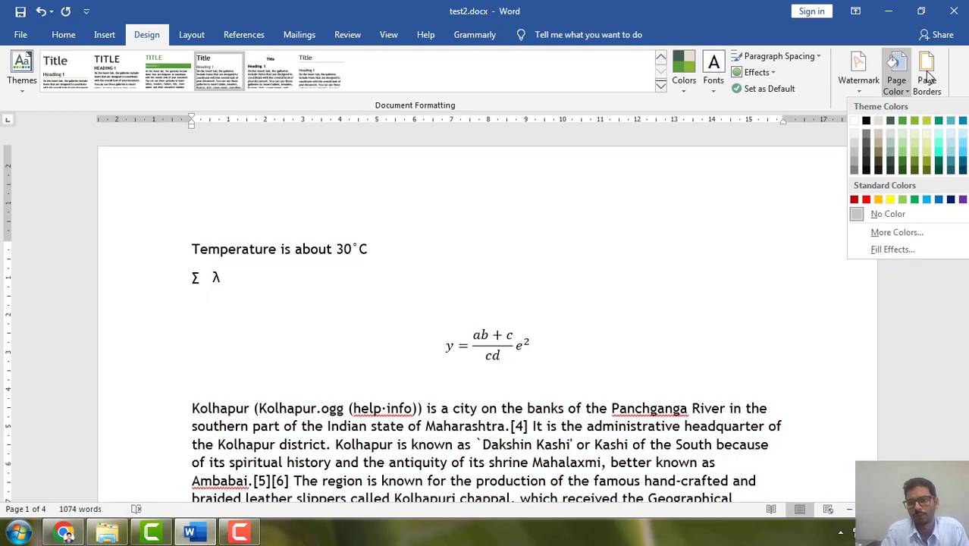
{"action": "left_click", "coordinate": [927, 75]}
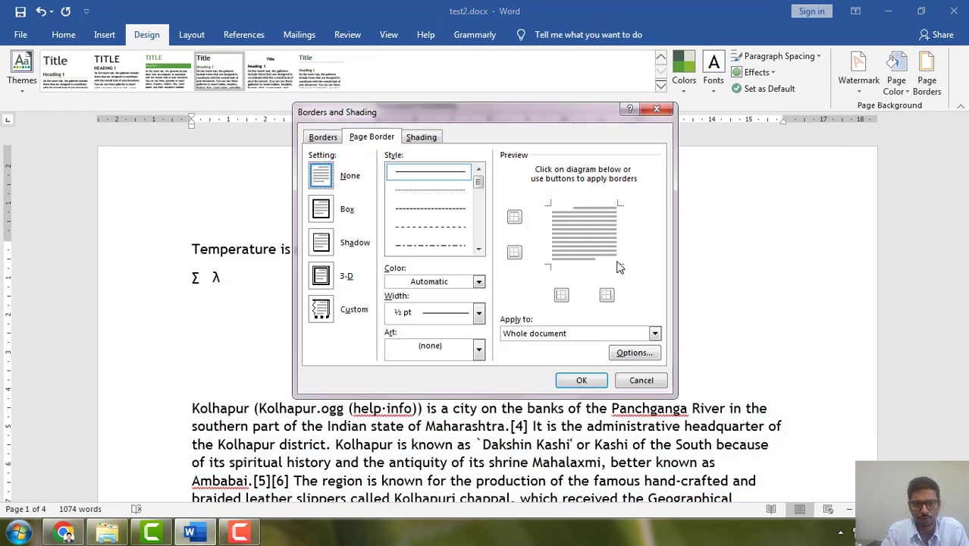
{"action": "left_click", "coordinate": [321, 215]}
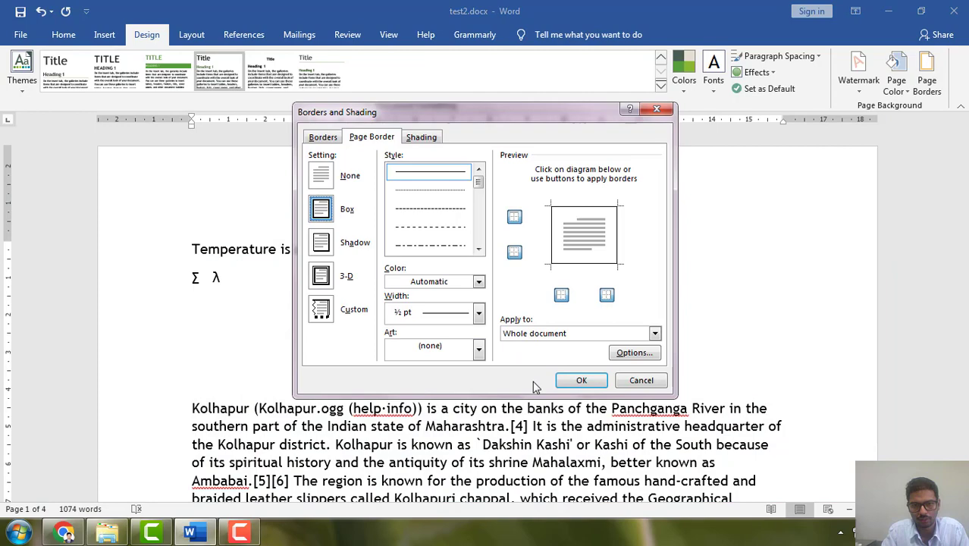
{"action": "left_click", "coordinate": [595, 382]}
{"action": "scroll", "coordinate": [529, 391], "scroll_direction": "up", "scroll_amount": 10}
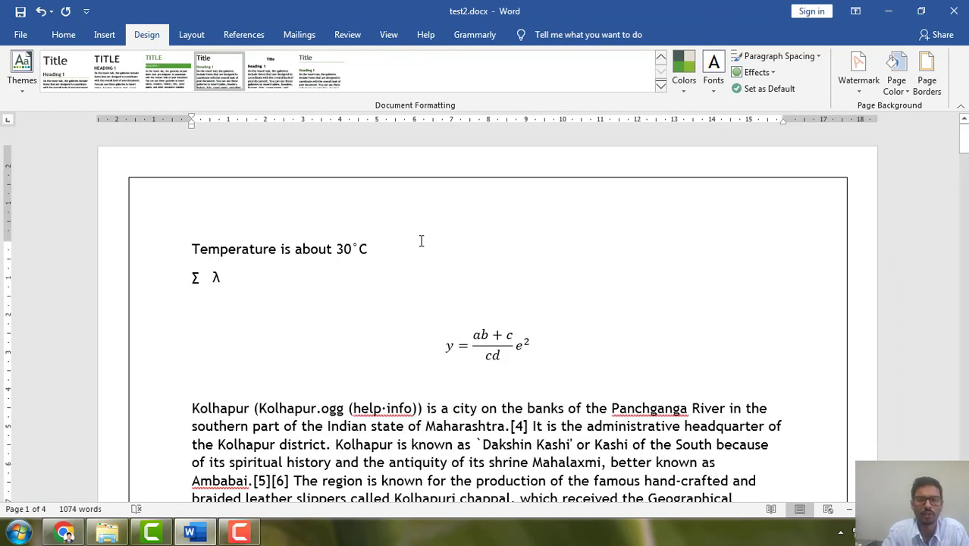
Change the page border setting to 3-D for the whole document and check the pages.
{"action": "left_click", "coordinate": [930, 85]}
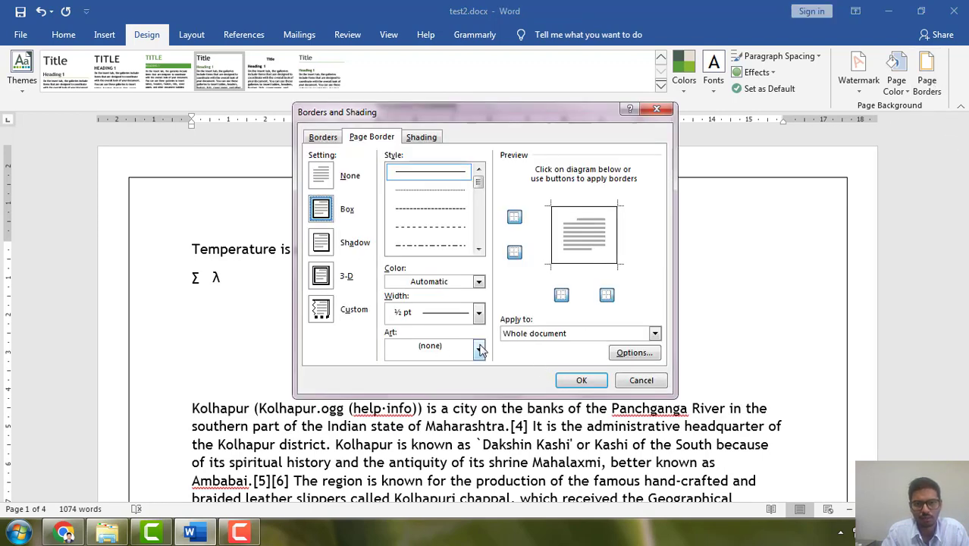
{"action": "left_click", "coordinate": [329, 277]}
{"action": "left_click", "coordinate": [582, 380]}
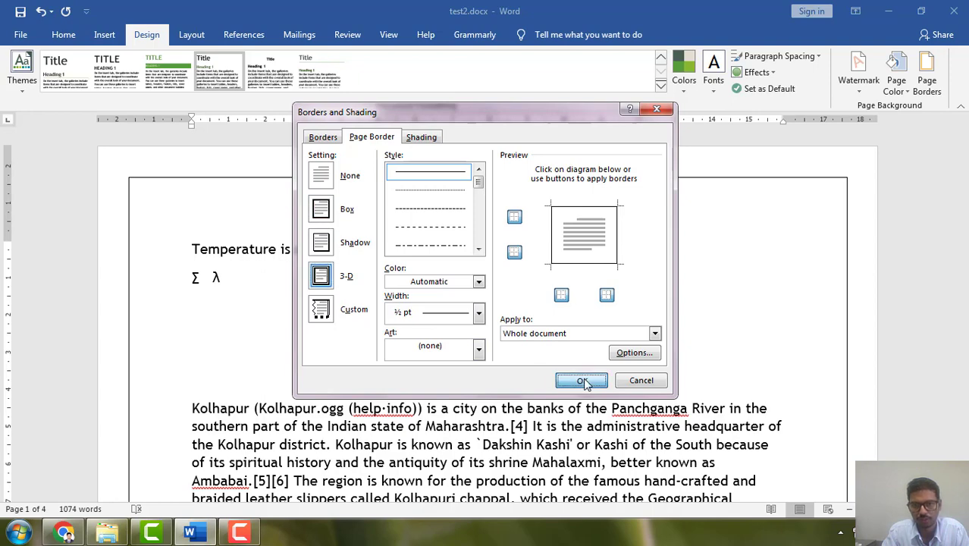
{"action": "scroll", "coordinate": [585, 383], "scroll_direction": "up", "scroll_amount": 5}
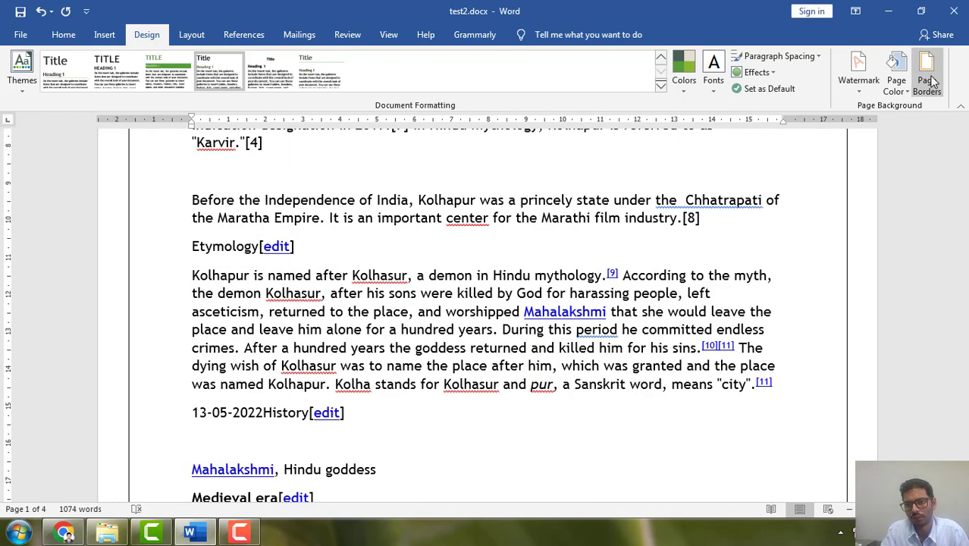
Try to change the page border to the Custom setting with a 2 ¼ pt line width for the whole document.
{"action": "left_click", "coordinate": [926, 80]}
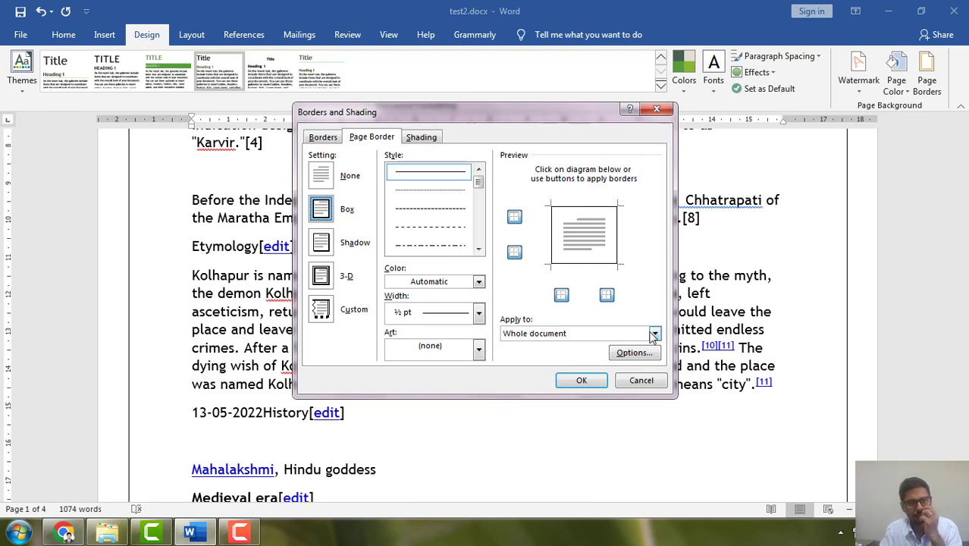
{"action": "left_click", "coordinate": [338, 313]}
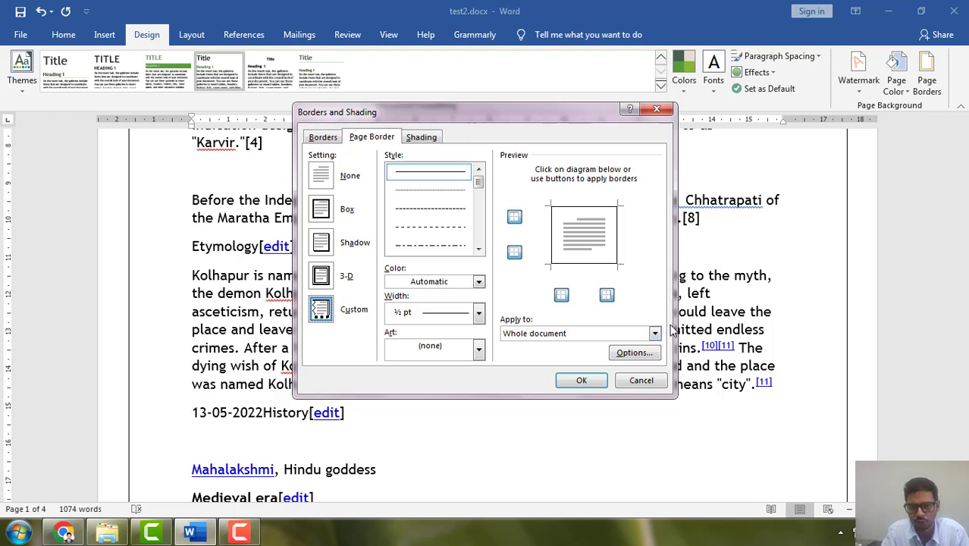
{"action": "left_click", "coordinate": [479, 313]}
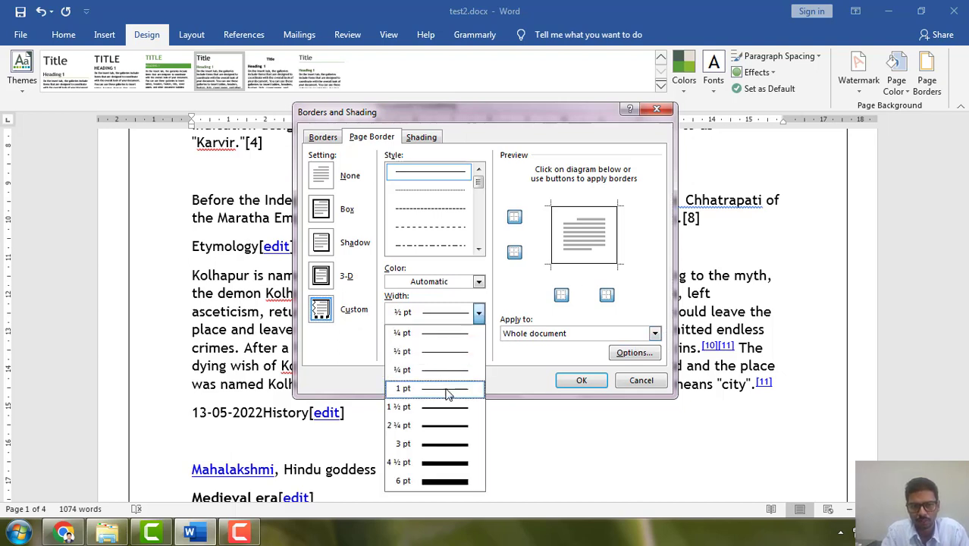
{"action": "left_click", "coordinate": [446, 426]}
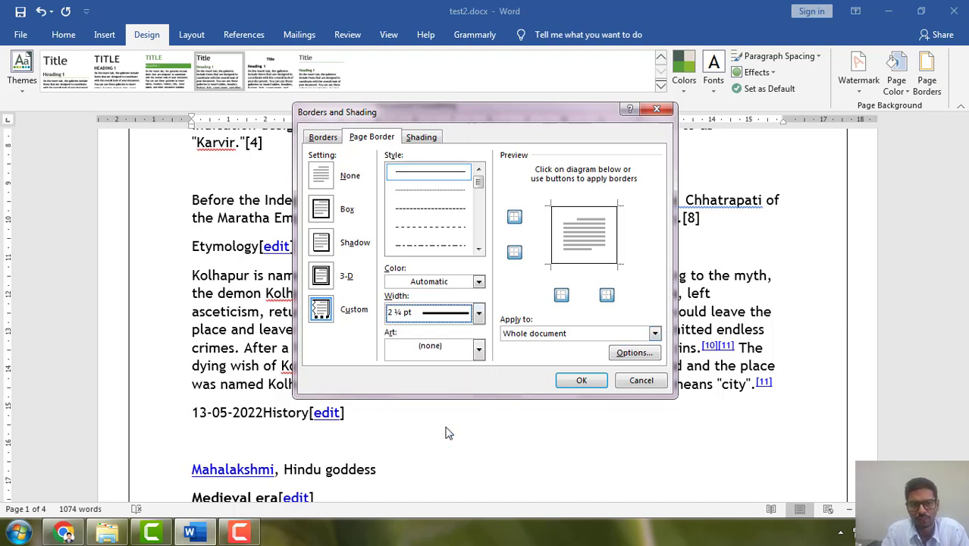
{"action": "left_click", "coordinate": [580, 380]}
{"action": "scroll", "coordinate": [906, 285], "scroll_direction": "down", "scroll_amount": 3}
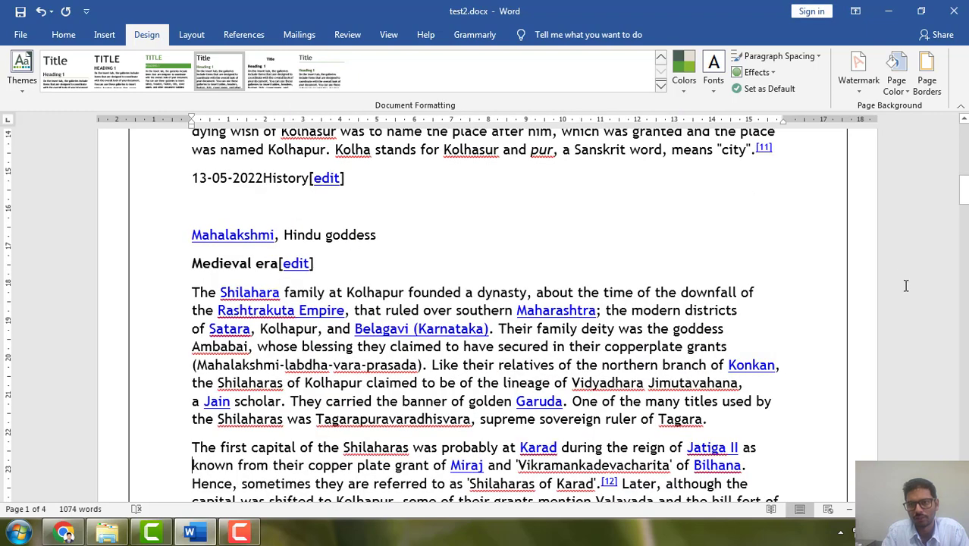
Undo the page border changes and leave the whole document selected.
{"action": "double_click", "coordinate": [868, 201]}
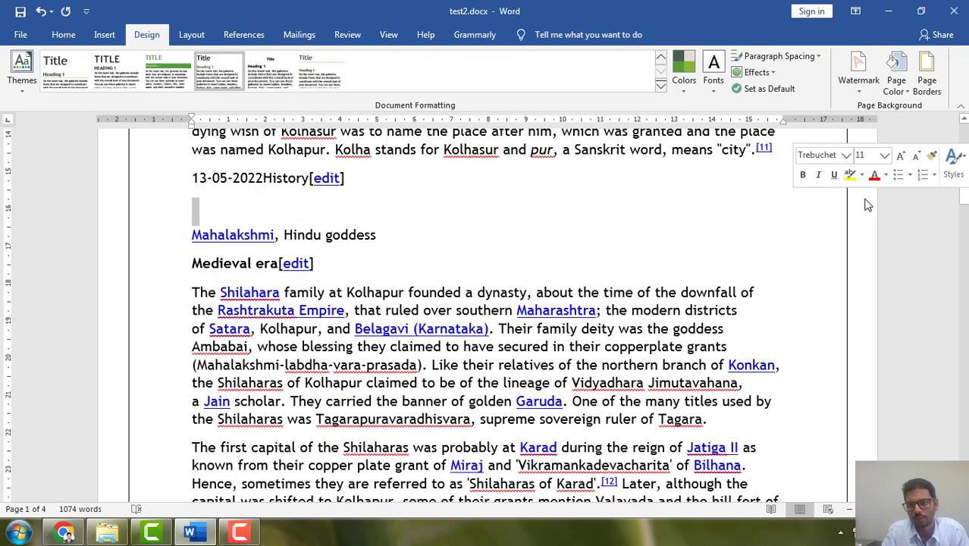
{"action": "left_click", "coordinate": [861, 246]}
{"action": "key", "text": "ctrl+a"}
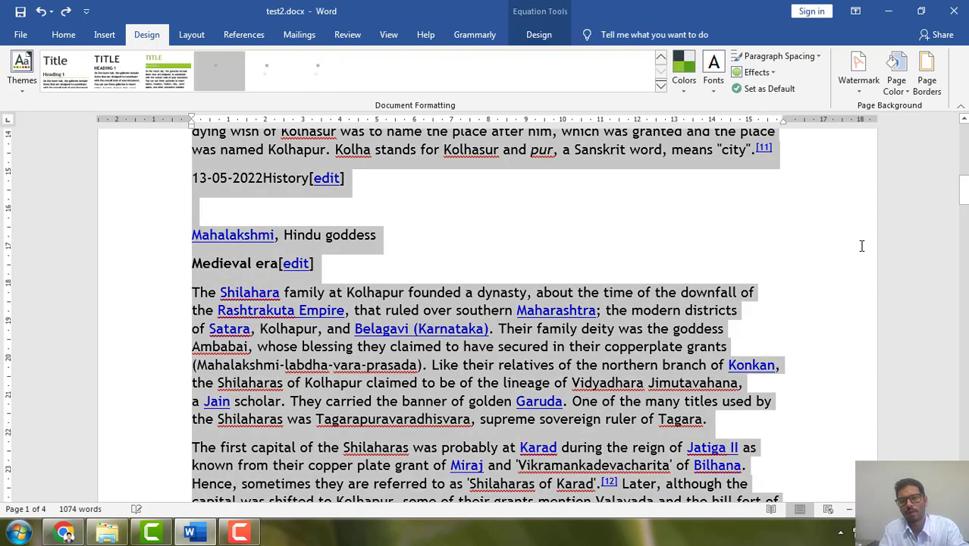
Add a page border on all four sides of the whole document, picking the 3 pt line width before applying it.
{"action": "left_click", "coordinate": [926, 72]}
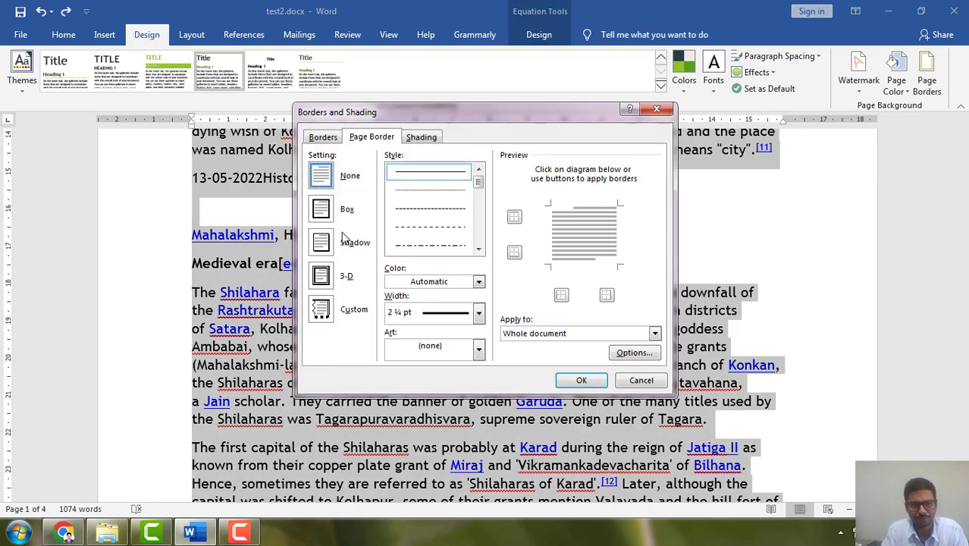
{"action": "left_click", "coordinate": [321, 209]}
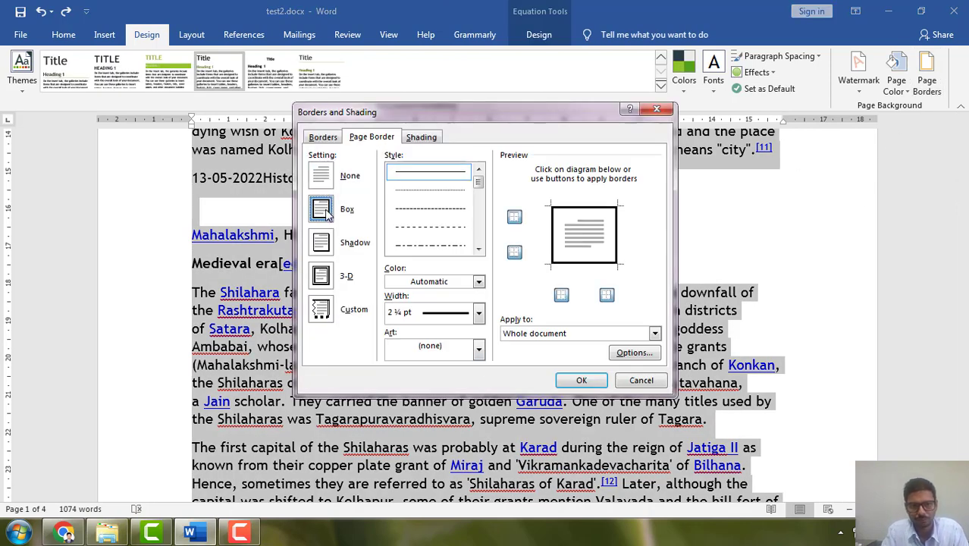
{"action": "left_click", "coordinate": [478, 313]}
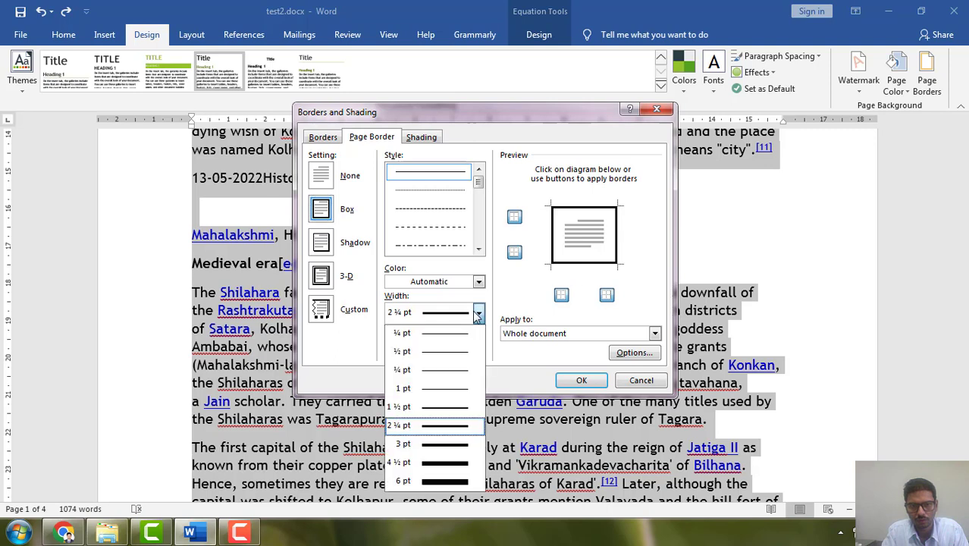
{"action": "left_click", "coordinate": [560, 211]}
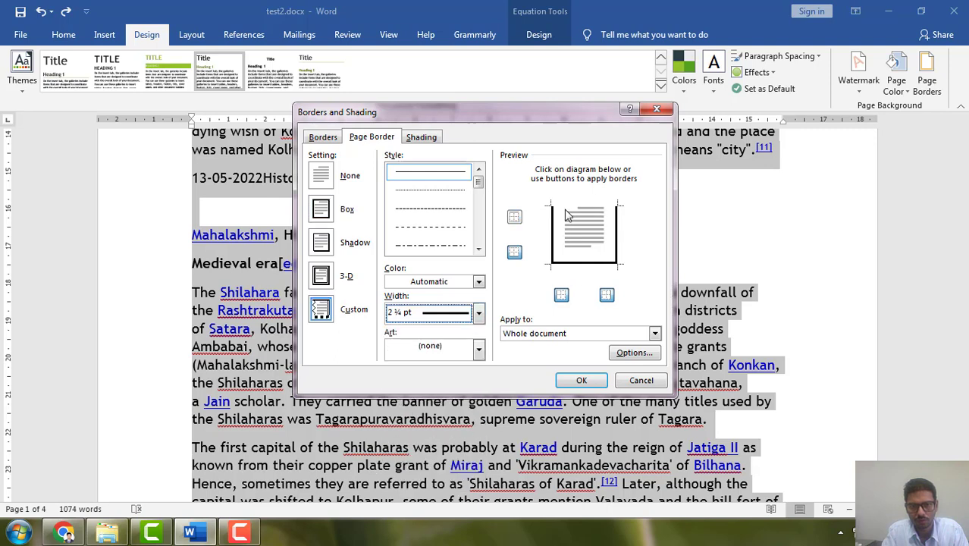
{"action": "left_click", "coordinate": [567, 212]}
{"action": "left_click", "coordinate": [479, 313]}
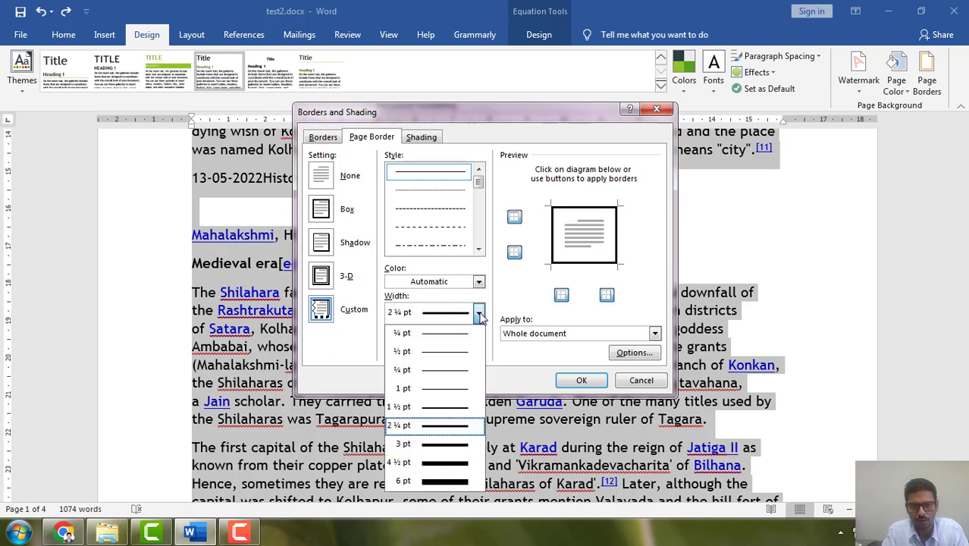
{"action": "left_click", "coordinate": [447, 444]}
{"action": "left_click", "coordinate": [588, 381]}
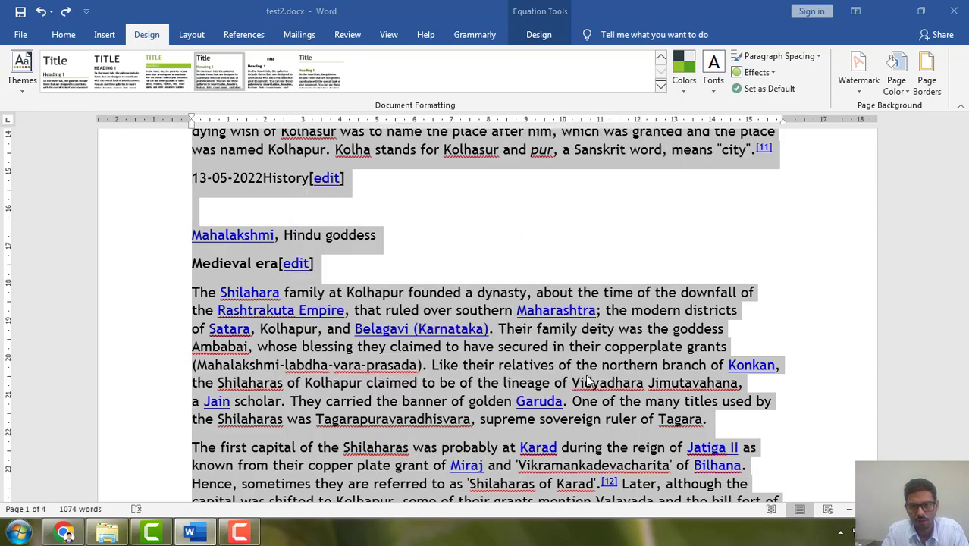
{"action": "scroll", "coordinate": [796, 288], "scroll_direction": "up", "scroll_amount": 10}
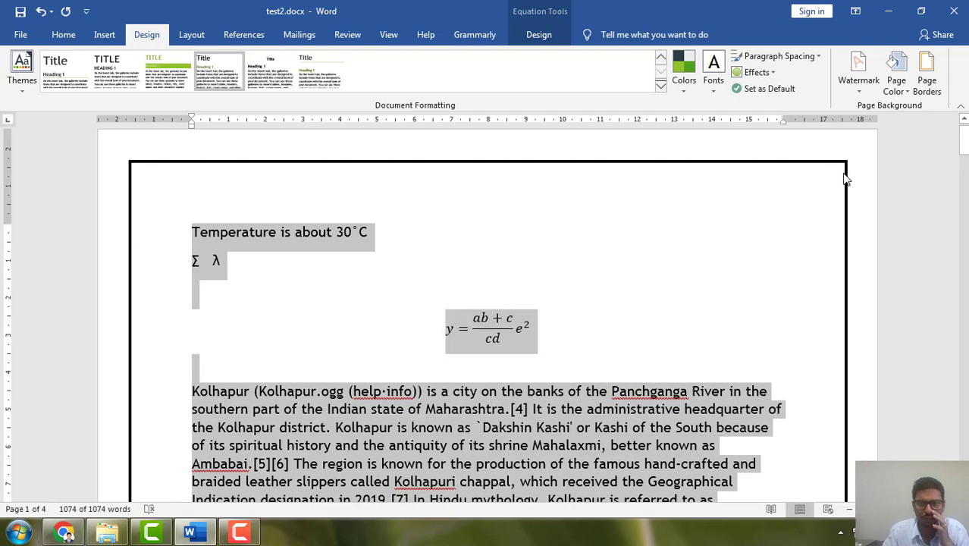
Look through the available theme effects without choosing one and clear the text selection.
{"action": "left_click", "coordinate": [757, 72]}
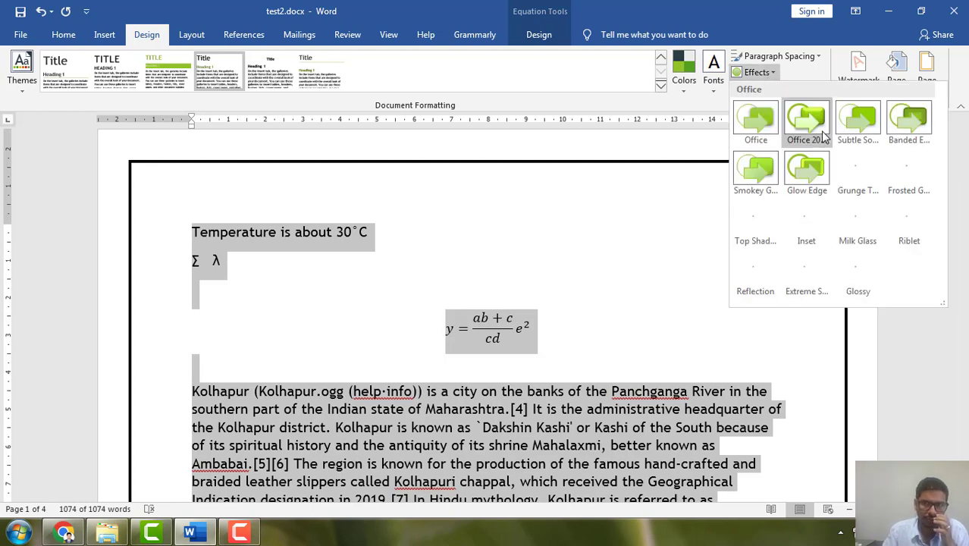
{"action": "left_click", "coordinate": [666, 270]}
{"action": "left_click", "coordinate": [644, 297]}
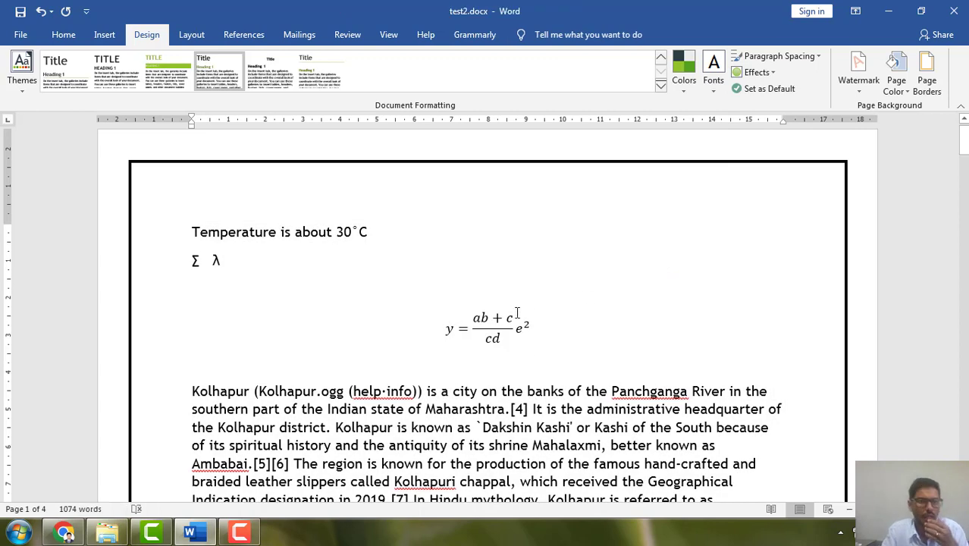
Apply the Narrow margin preset to the document, with 1.27 cm margins on all sides.
{"action": "left_click", "coordinate": [192, 34]}
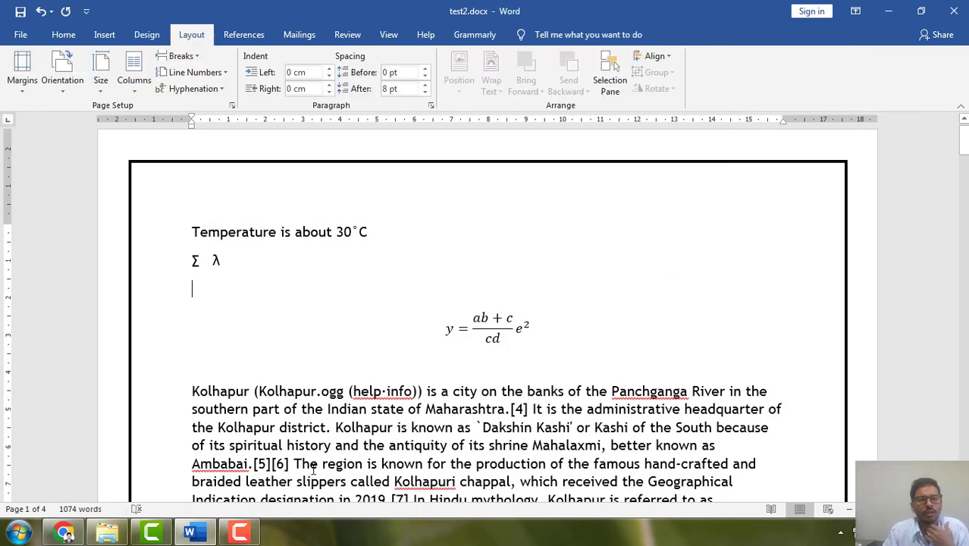
{"action": "left_click", "coordinate": [22, 80]}
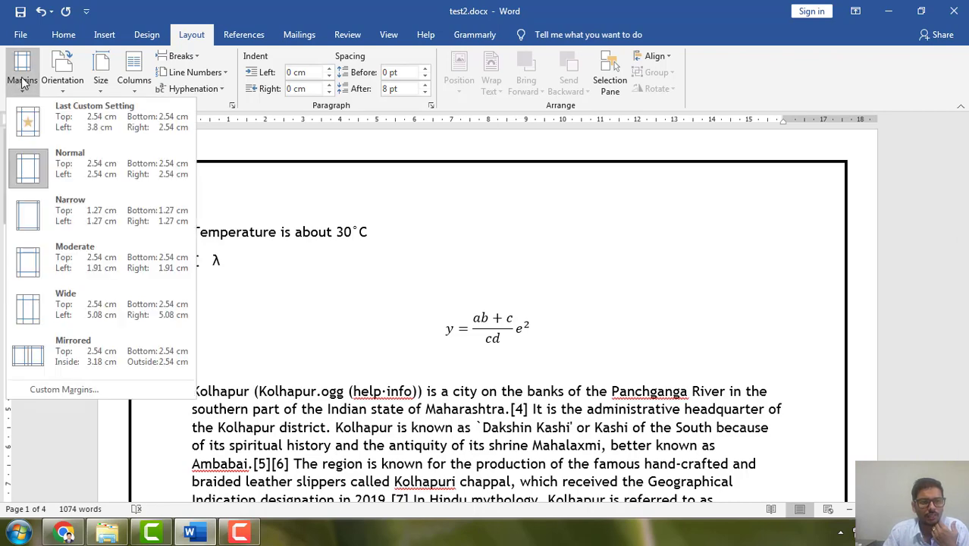
{"action": "left_click", "coordinate": [37, 220]}
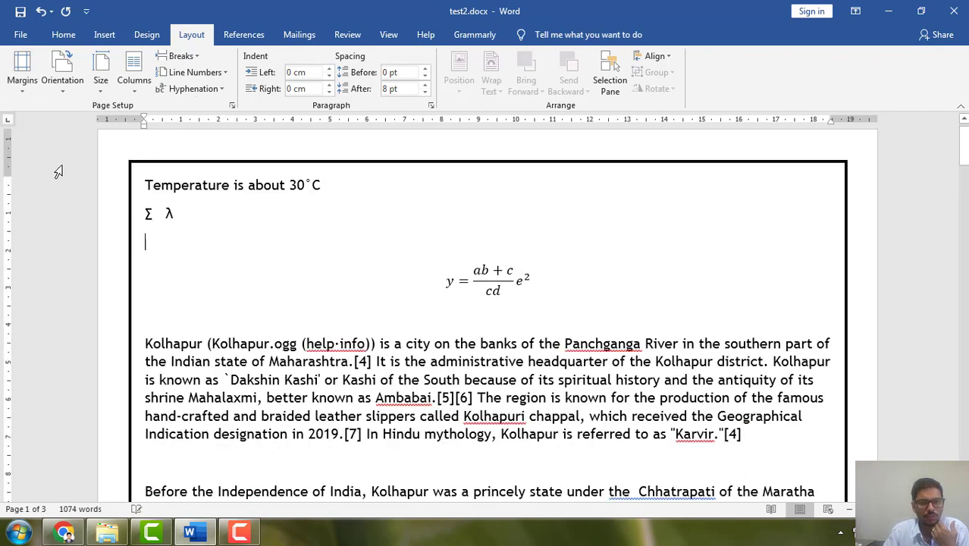
{"action": "left_click", "coordinate": [22, 76]}
{"action": "left_click", "coordinate": [693, 265]}
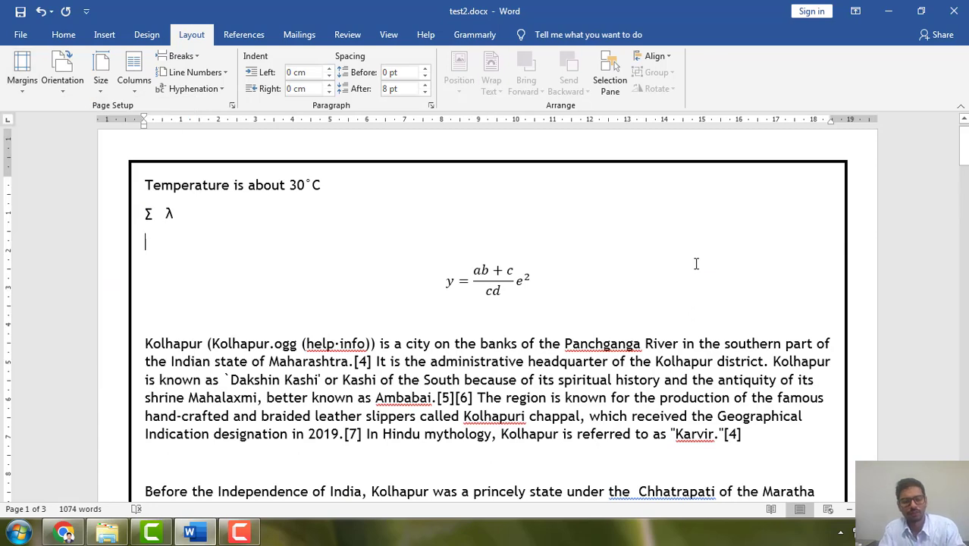
Undo the Narrow margins and the page border, and apply the last custom margins with a 3.8 cm left margin.
{"action": "key", "text": "ctrl+z"}
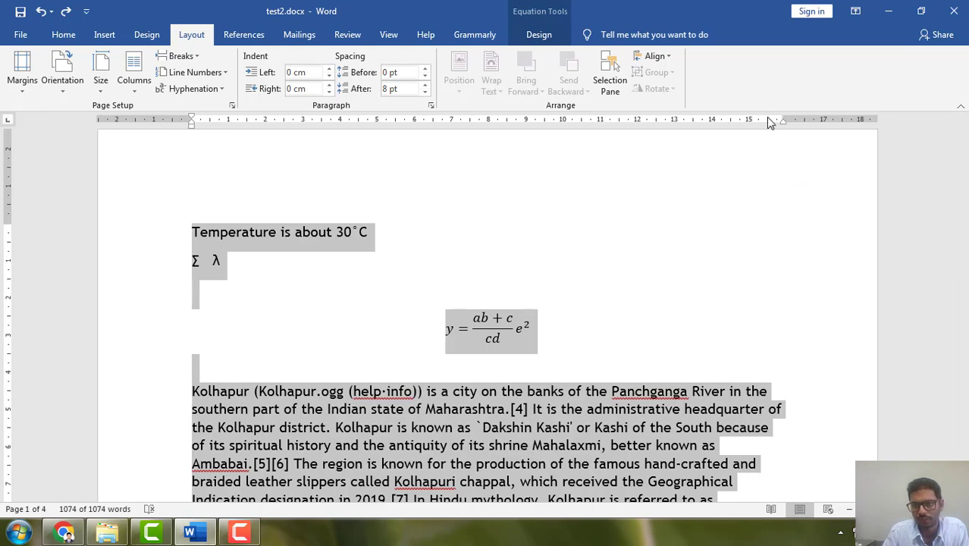
{"action": "left_click", "coordinate": [22, 76]}
{"action": "left_click", "coordinate": [41, 117]}
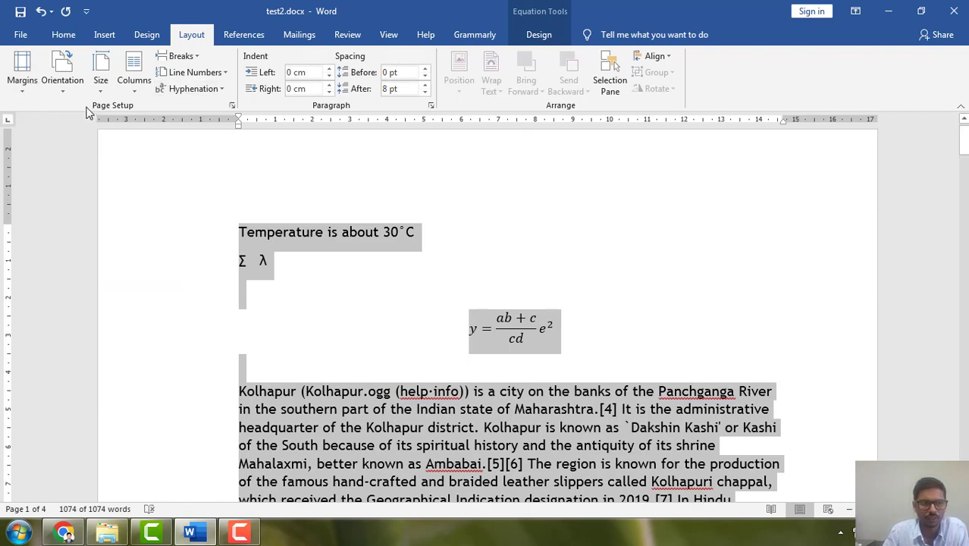
Switch the document to the Narrow margin preset, clear the text selection, and review the other margin presets without choosing one.
{"action": "left_click", "coordinate": [29, 77]}
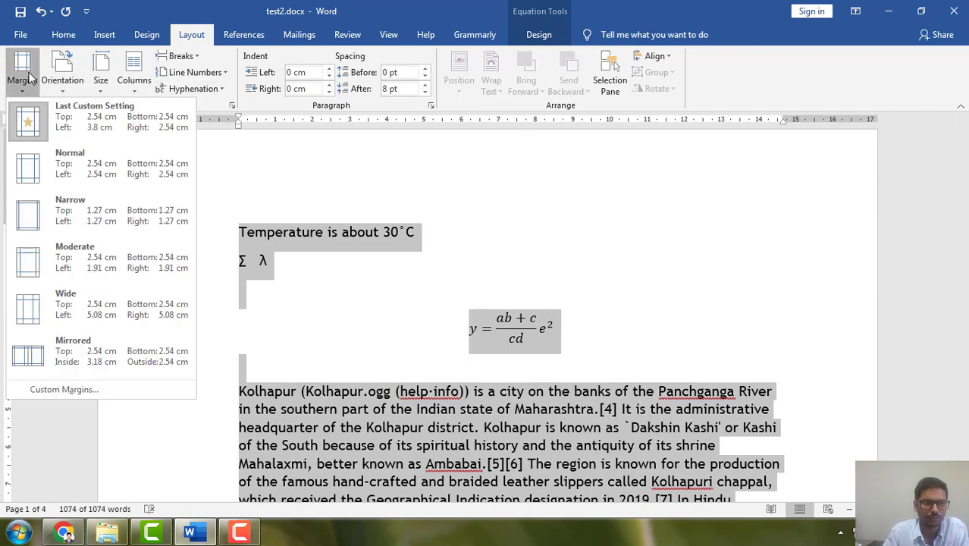
{"action": "left_click", "coordinate": [41, 217]}
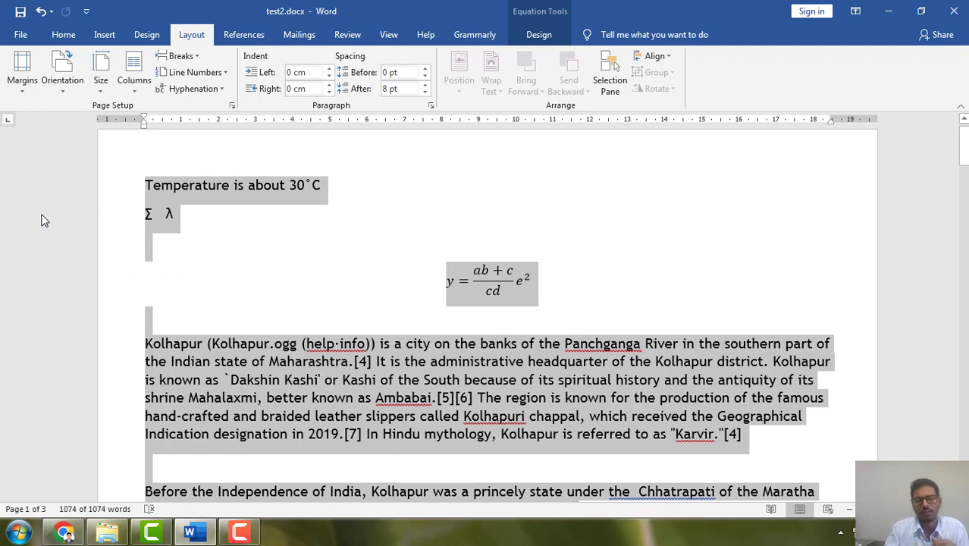
{"action": "left_click", "coordinate": [842, 348]}
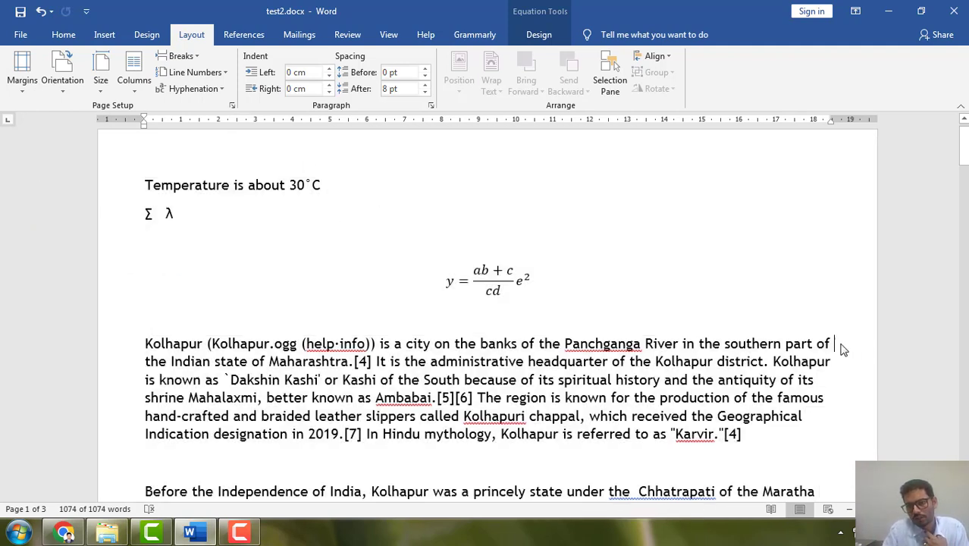
{"action": "left_click", "coordinate": [818, 345]}
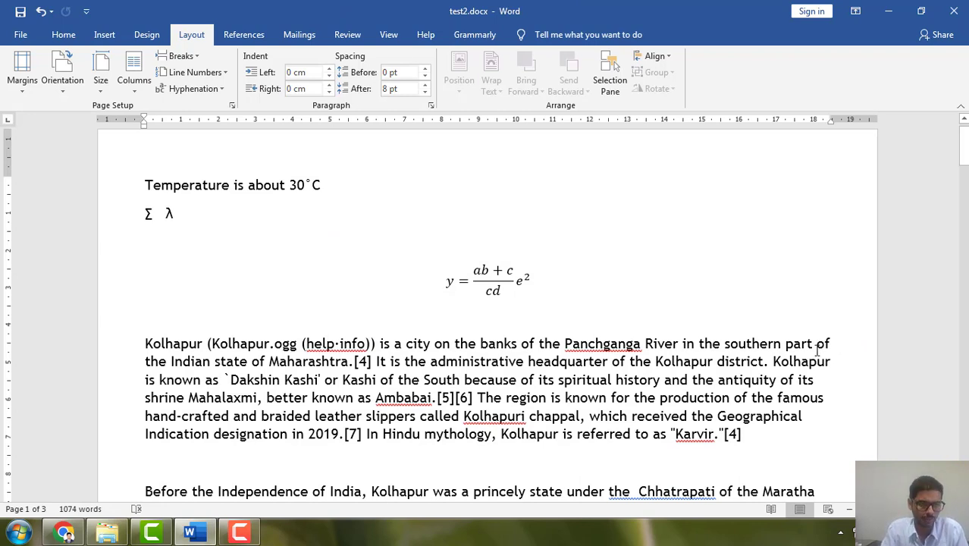
{"action": "left_click", "coordinate": [15, 73]}
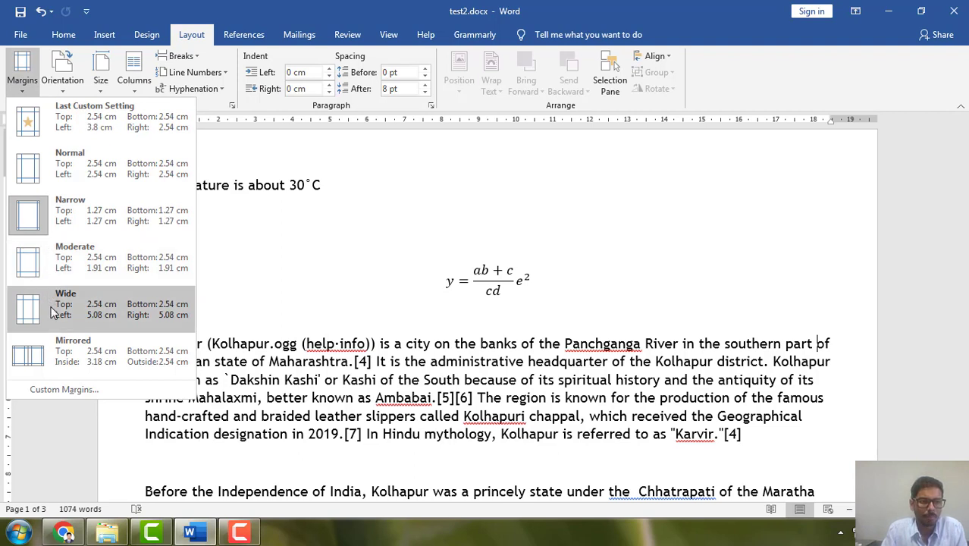
{"action": "left_click", "coordinate": [408, 218]}
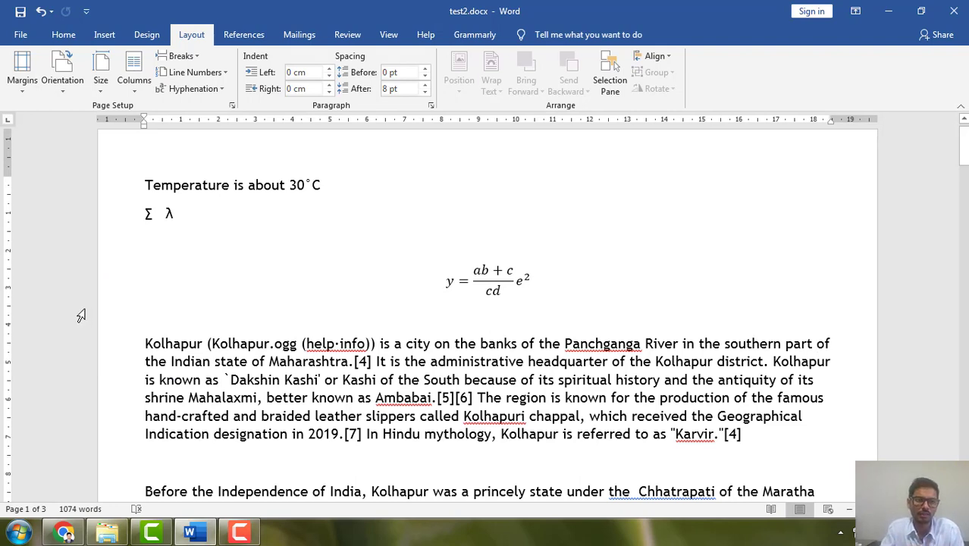
Try the Moderate margin preset and return the document to the Normal preset with 2.54 cm margins on all sides.
{"action": "left_click", "coordinate": [22, 74]}
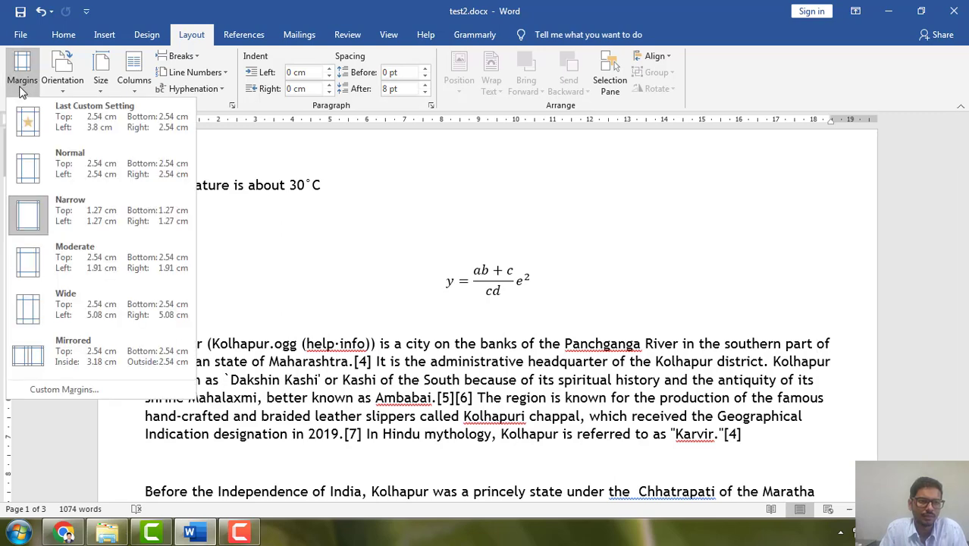
{"action": "left_click", "coordinate": [59, 263]}
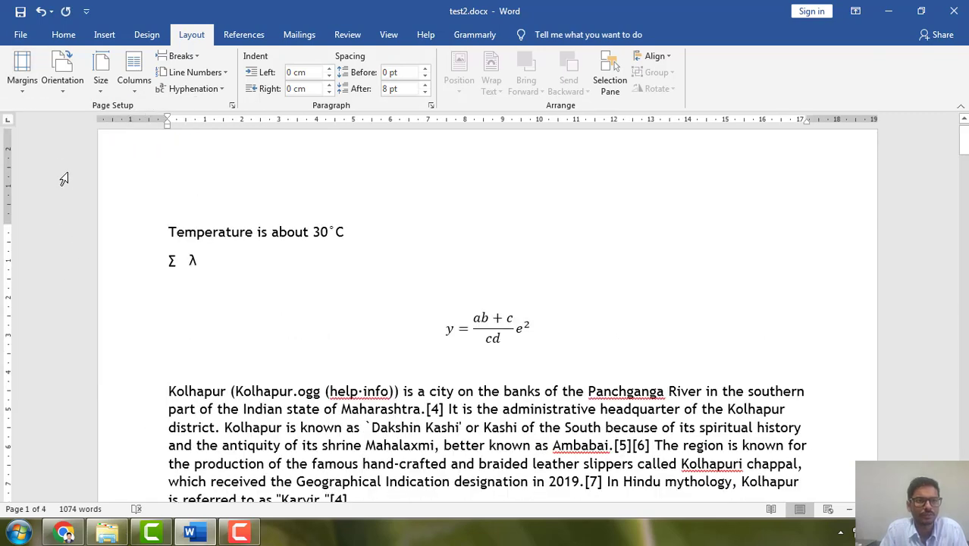
{"action": "left_click", "coordinate": [22, 74]}
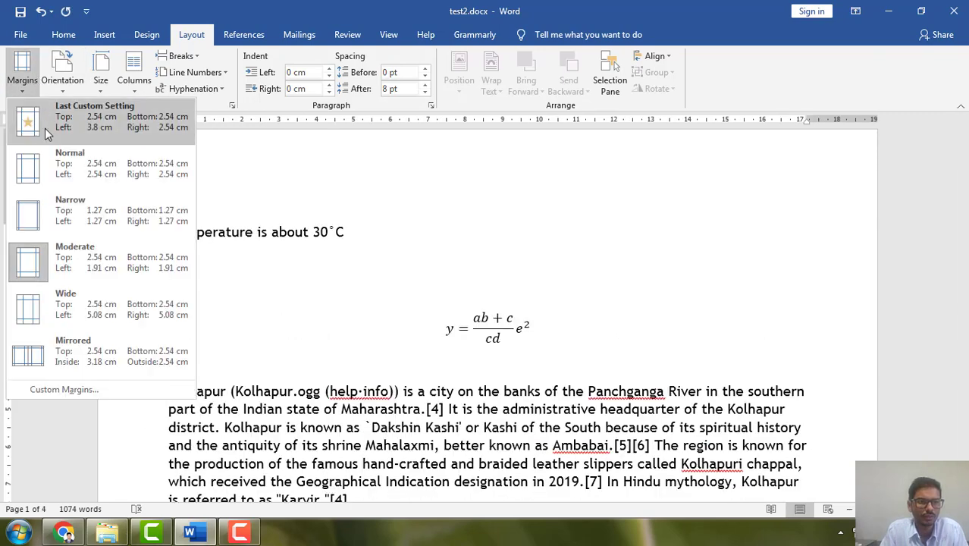
{"action": "left_click", "coordinate": [66, 175]}
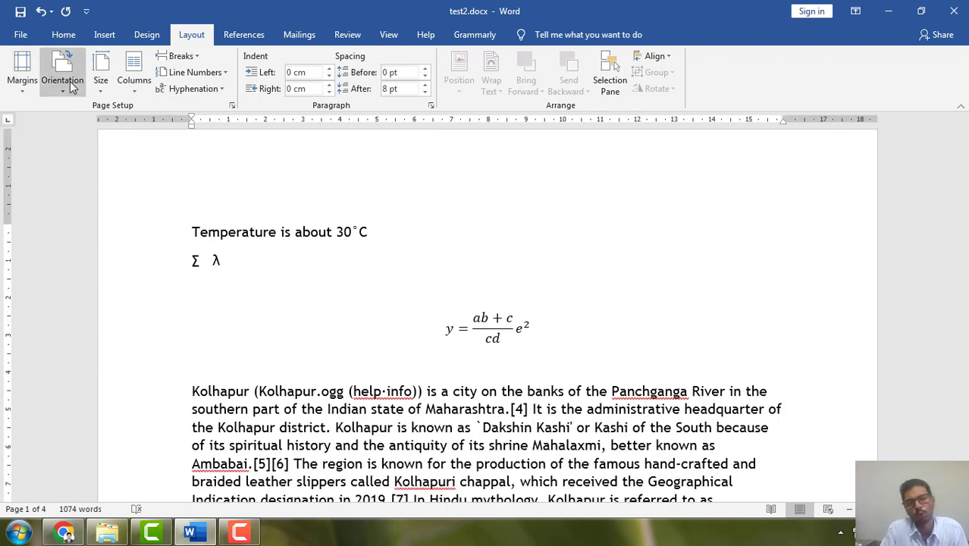
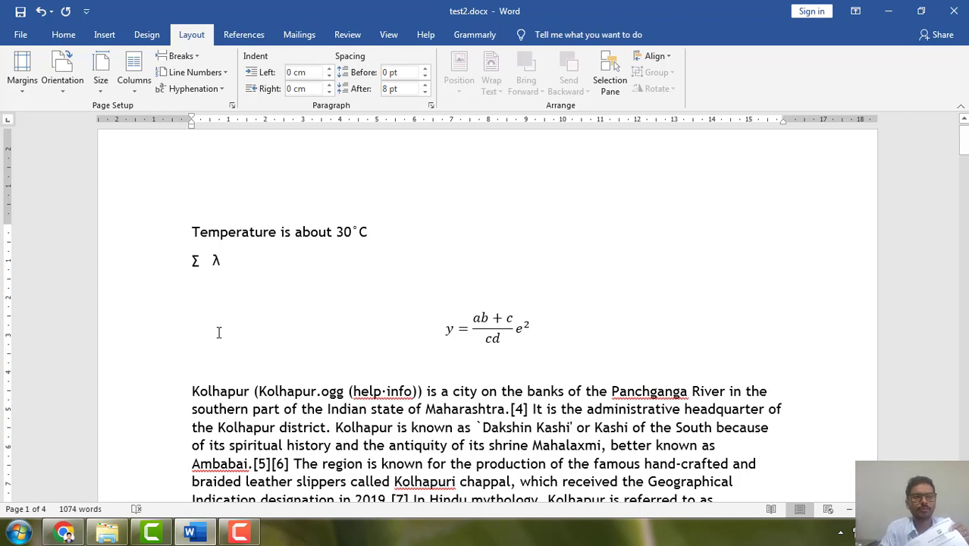
Try Landscape orientation for the document and return it to Portrait.
{"action": "left_click", "coordinate": [63, 76]}
{"action": "left_click", "coordinate": [91, 144]}
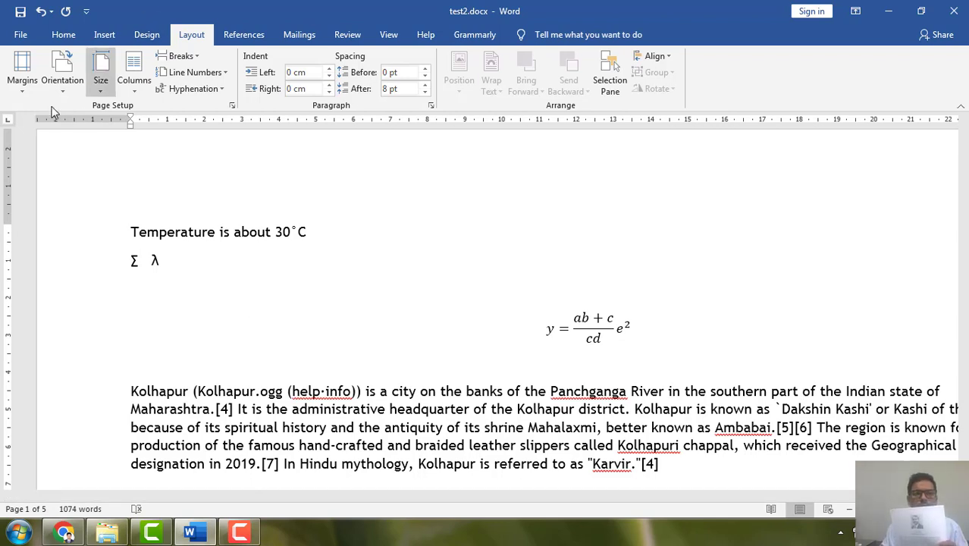
{"action": "left_click", "coordinate": [66, 76]}
{"action": "left_click", "coordinate": [89, 121]}
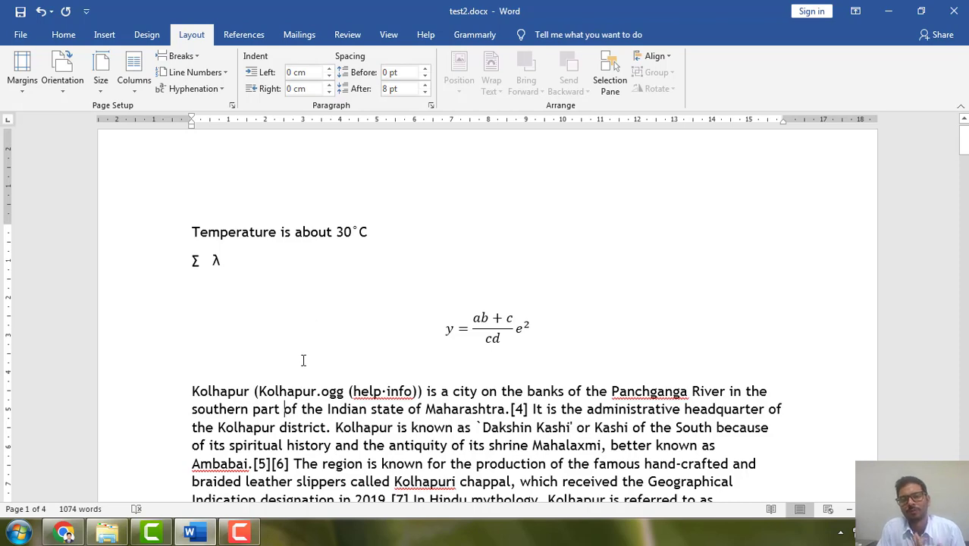
{"action": "scroll", "coordinate": [642, 377], "scroll_direction": "down", "scroll_amount": 3}
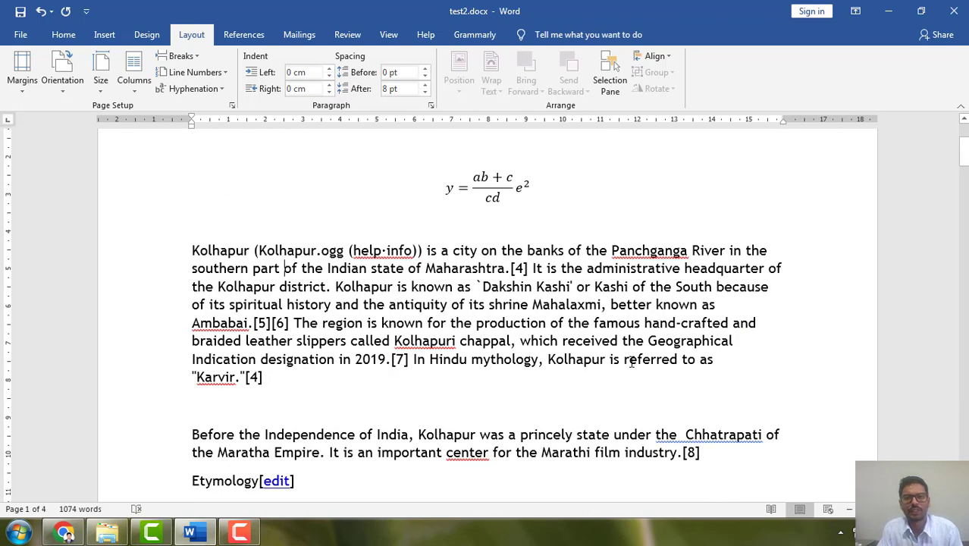
{"action": "left_click", "coordinate": [58, 82]}
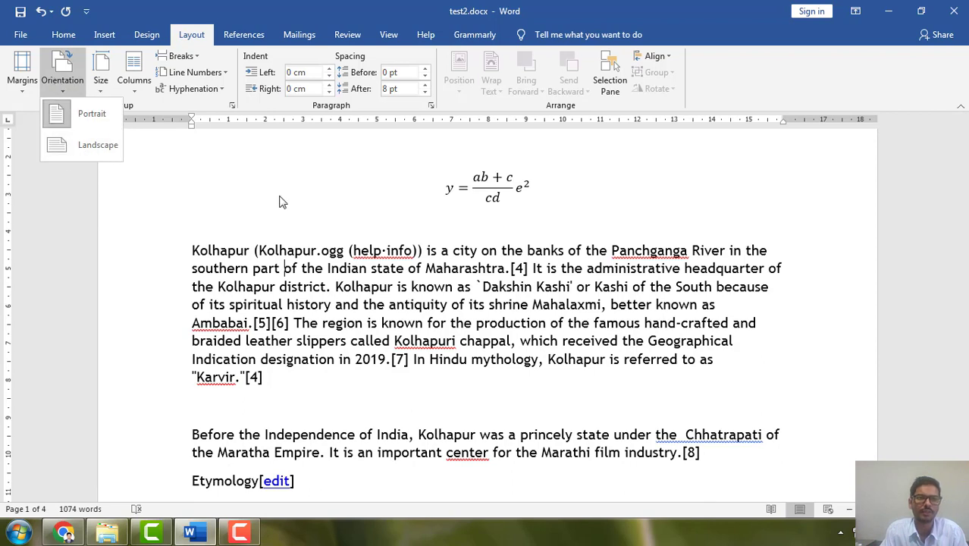
{"action": "left_click", "coordinate": [83, 113]}
Review the available paper sizes and choose A4 (21 cm x 29.7 cm) for the document.
{"action": "left_click", "coordinate": [98, 81]}
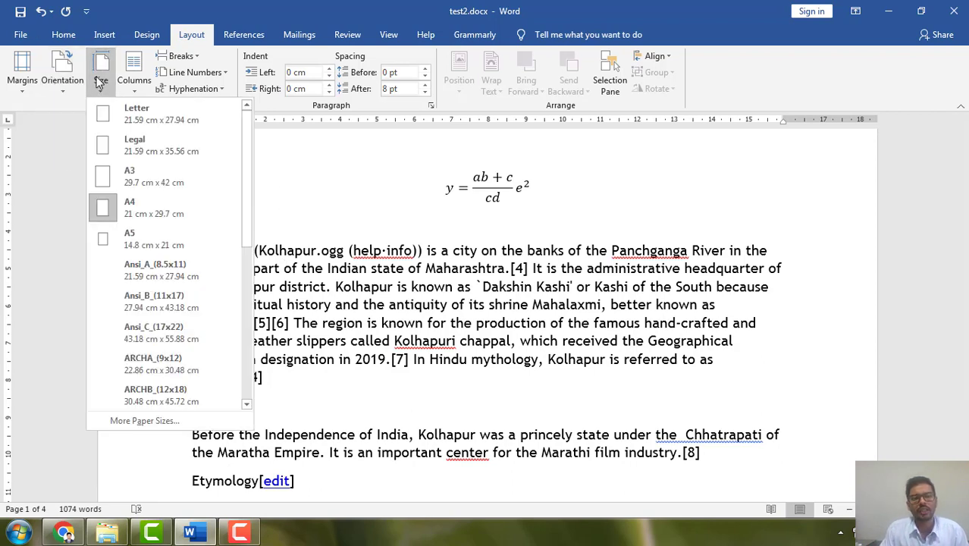
{"action": "left_click", "coordinate": [372, 209]}
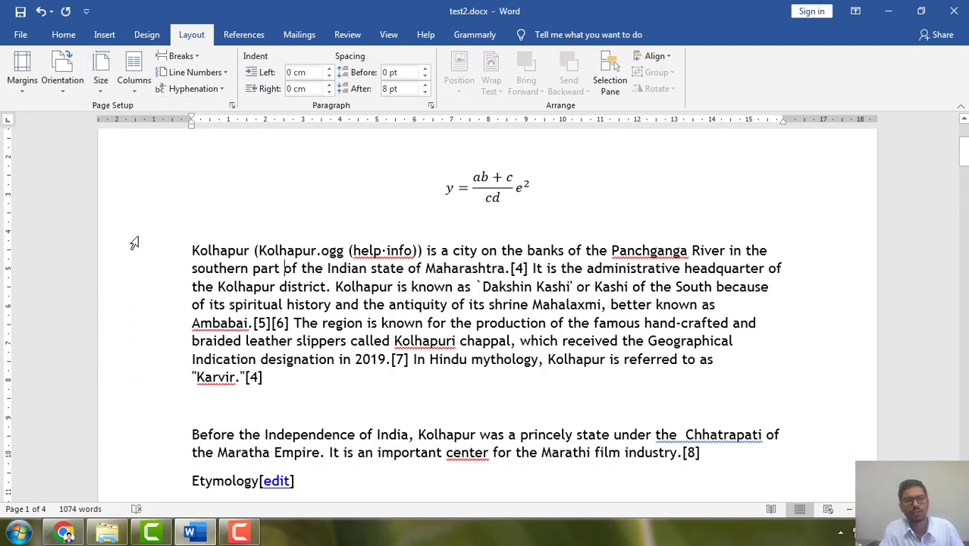
{"action": "left_click", "coordinate": [101, 76]}
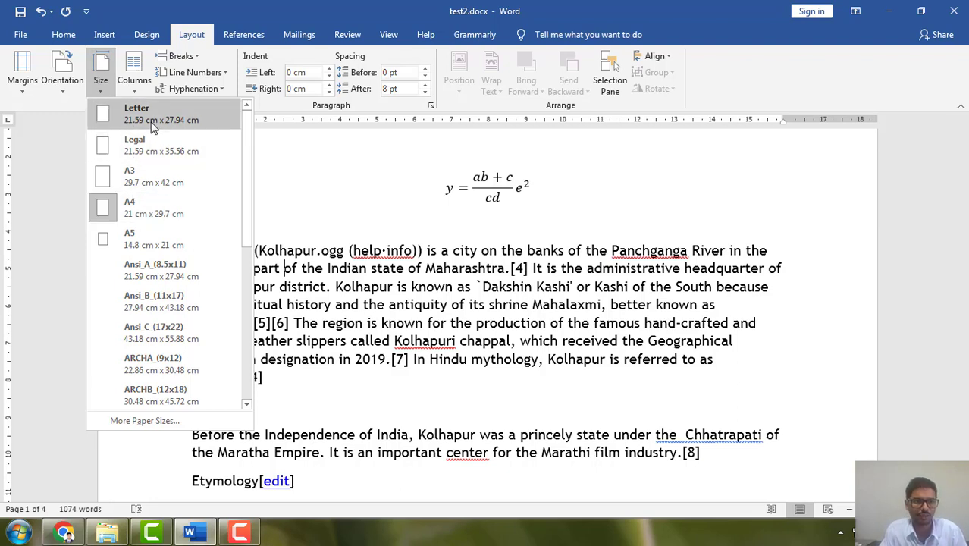
{"action": "left_click", "coordinate": [149, 208]}
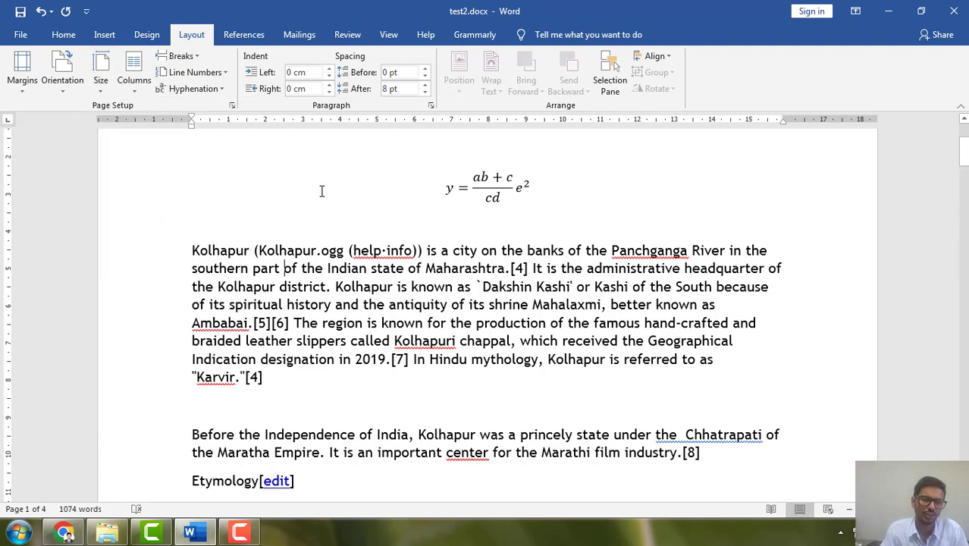
Select the whole document and lay its text out in two columns.
{"action": "left_click", "coordinate": [133, 84]}
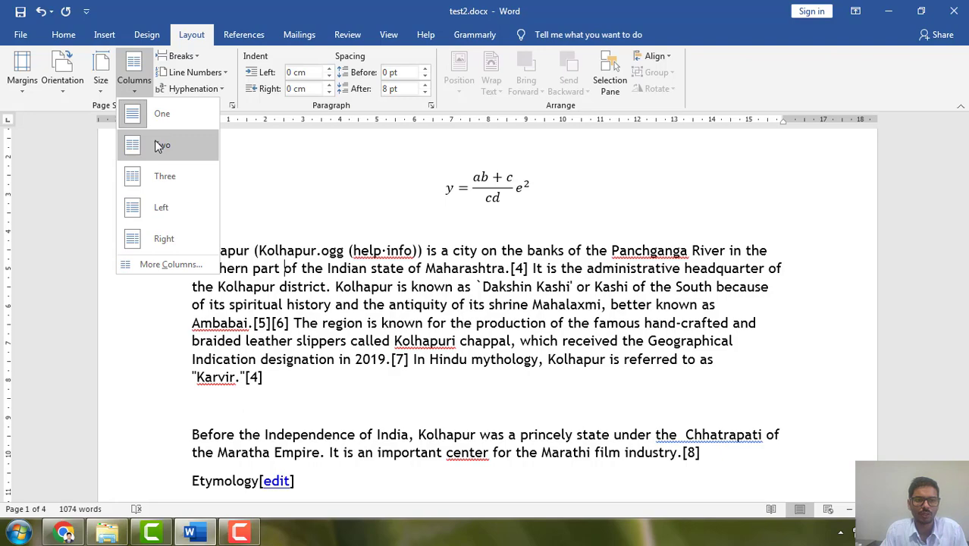
{"action": "left_click", "coordinate": [423, 225]}
{"action": "scroll", "coordinate": [483, 312], "scroll_direction": "down", "scroll_amount": 7}
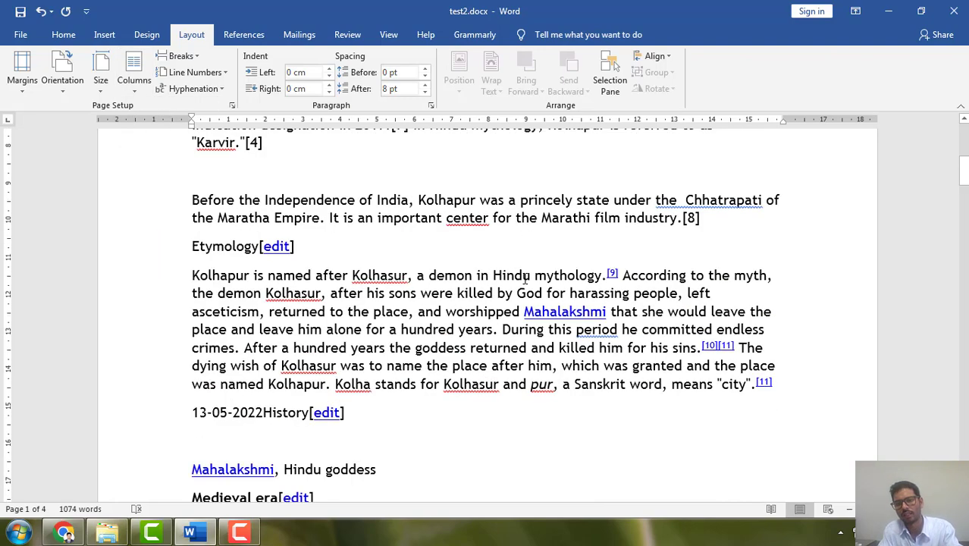
{"action": "key", "text": "ctrl+a"}
{"action": "scroll", "coordinate": [422, 316], "scroll_direction": "up", "scroll_amount": 10}
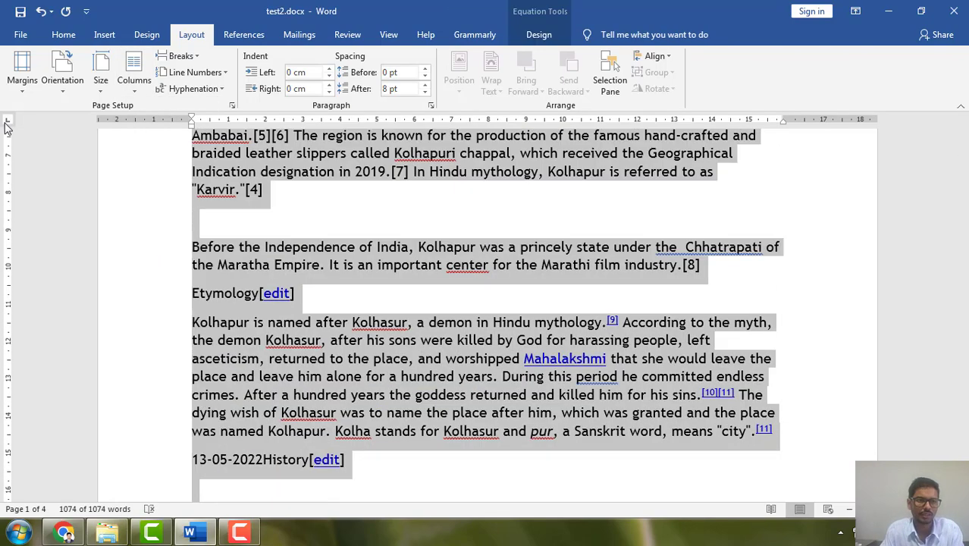
{"action": "left_click", "coordinate": [135, 80]}
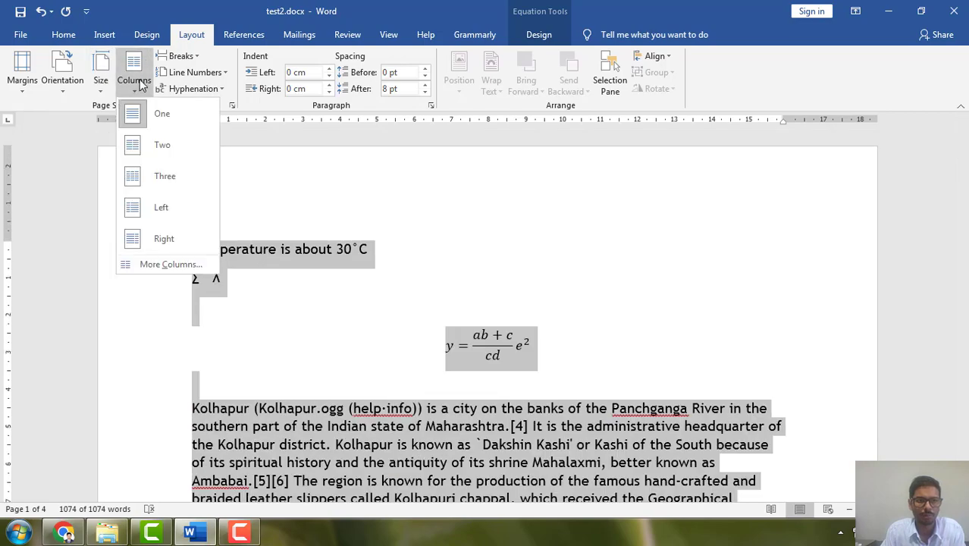
{"action": "left_click", "coordinate": [159, 147]}
{"action": "scroll", "coordinate": [448, 297], "scroll_direction": "down", "scroll_amount": 13}
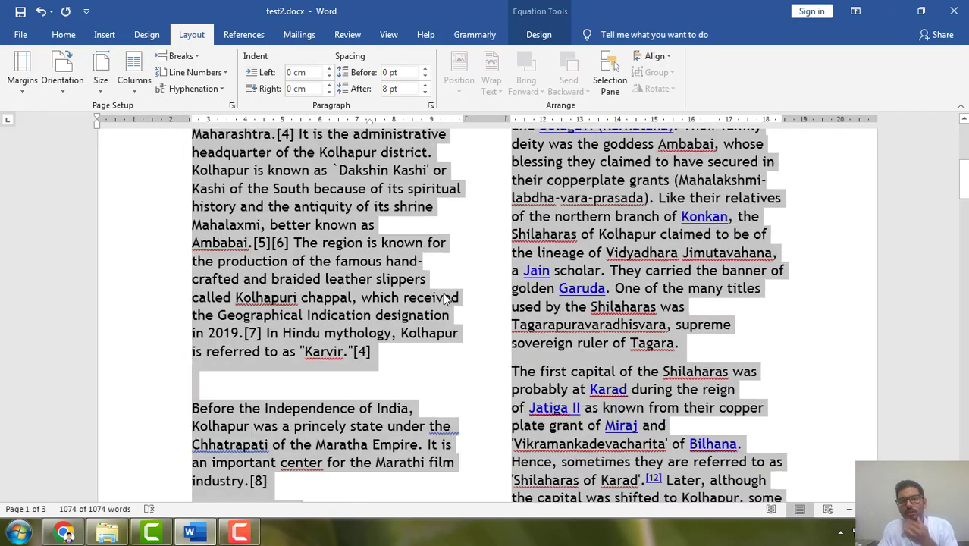
{"action": "scroll", "coordinate": [446, 341], "scroll_direction": "down", "scroll_amount": 4}
{"action": "scroll", "coordinate": [446, 379], "scroll_direction": "up", "scroll_amount": 10}
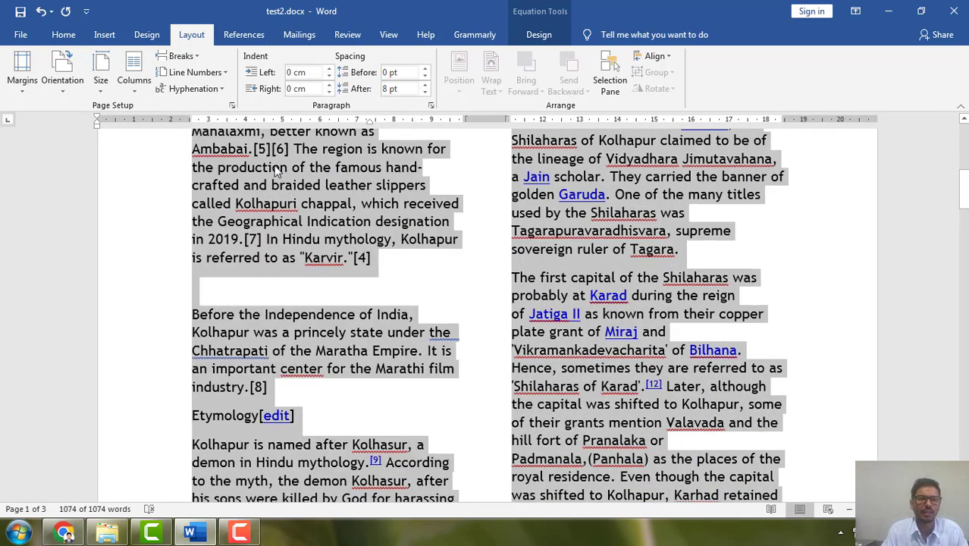
Justify all the selected text in the document.
{"action": "left_click", "coordinate": [63, 34]}
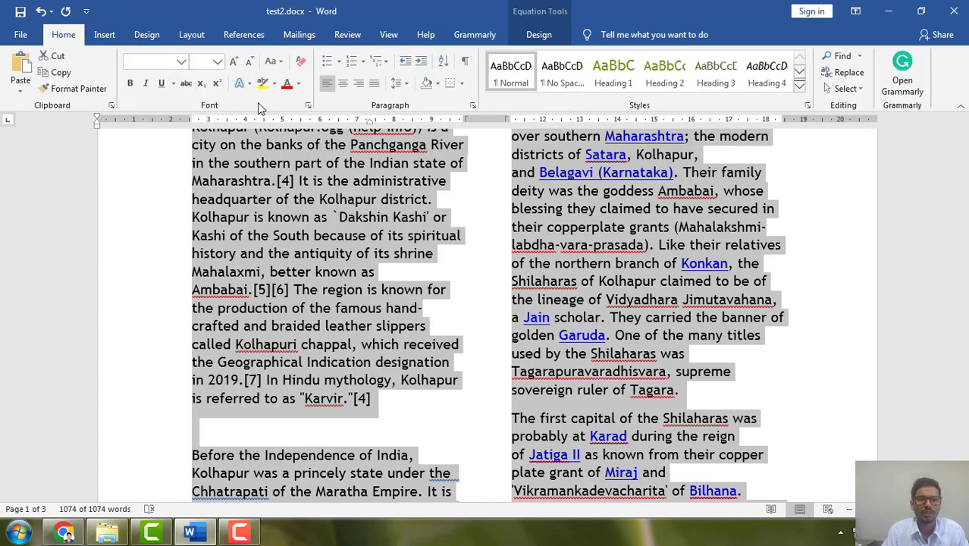
{"action": "key", "text": "ctrl+j"}
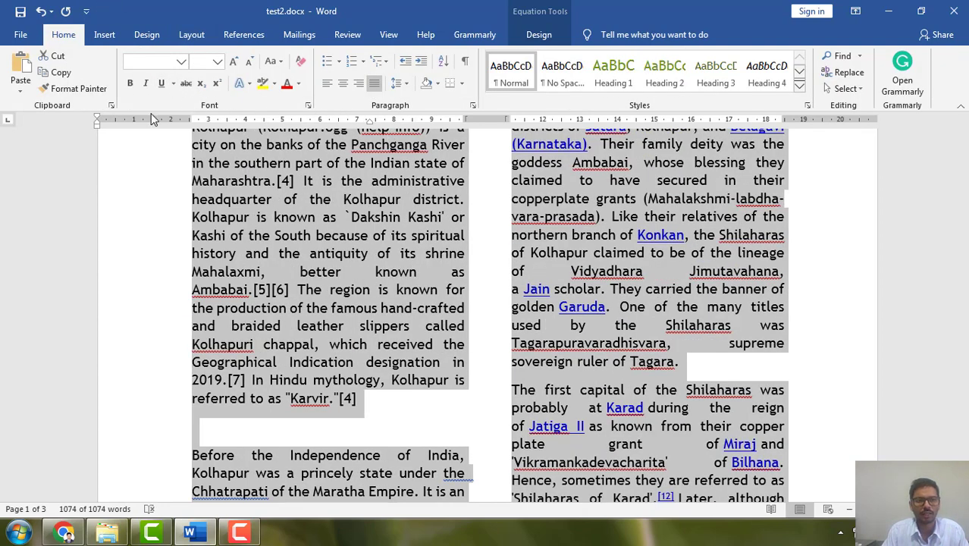
{"action": "scroll", "coordinate": [476, 362], "scroll_direction": "up", "scroll_amount": 5}
{"action": "scroll", "coordinate": [463, 372], "scroll_direction": "down", "scroll_amount": 10}
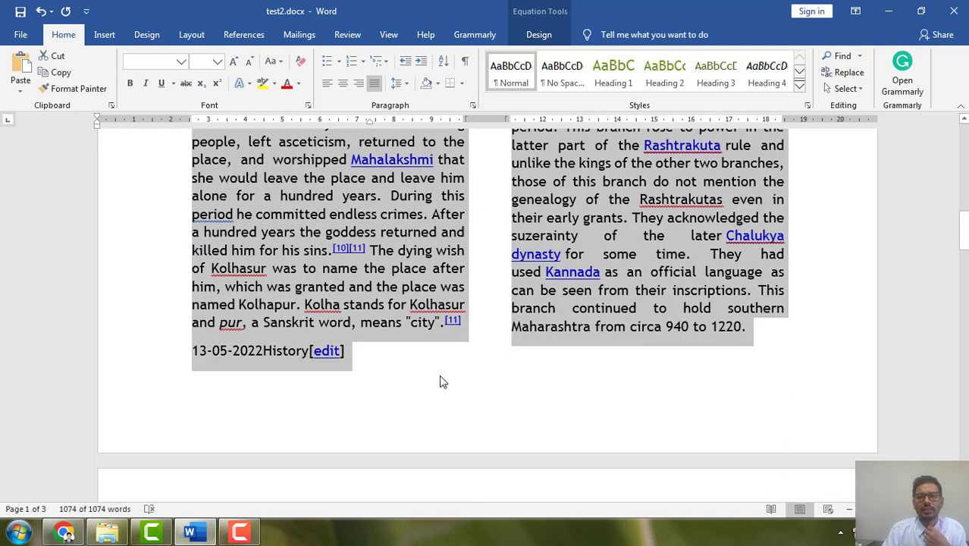
Switch the document to Landscape orientation and arrange its text in three columns.
{"action": "left_click", "coordinate": [104, 35]}
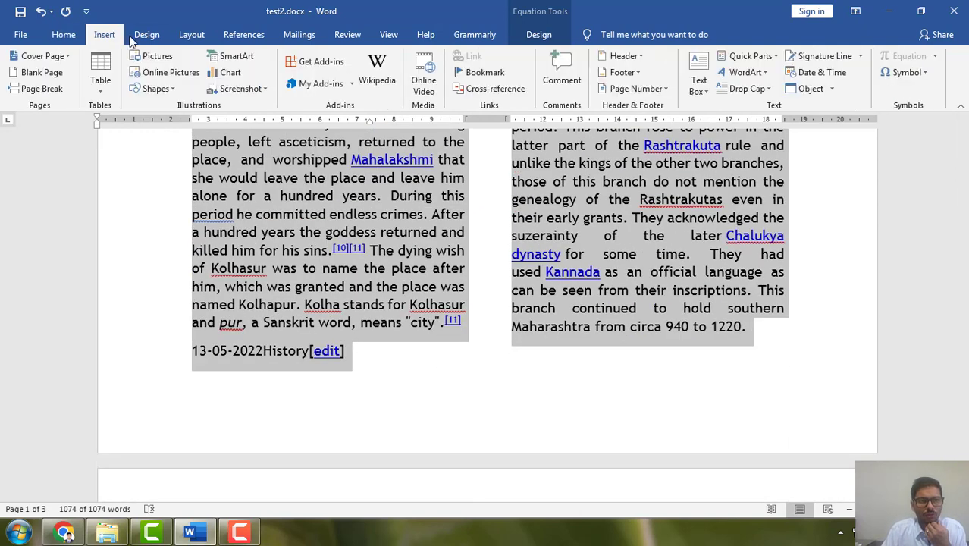
{"action": "left_click", "coordinate": [193, 35]}
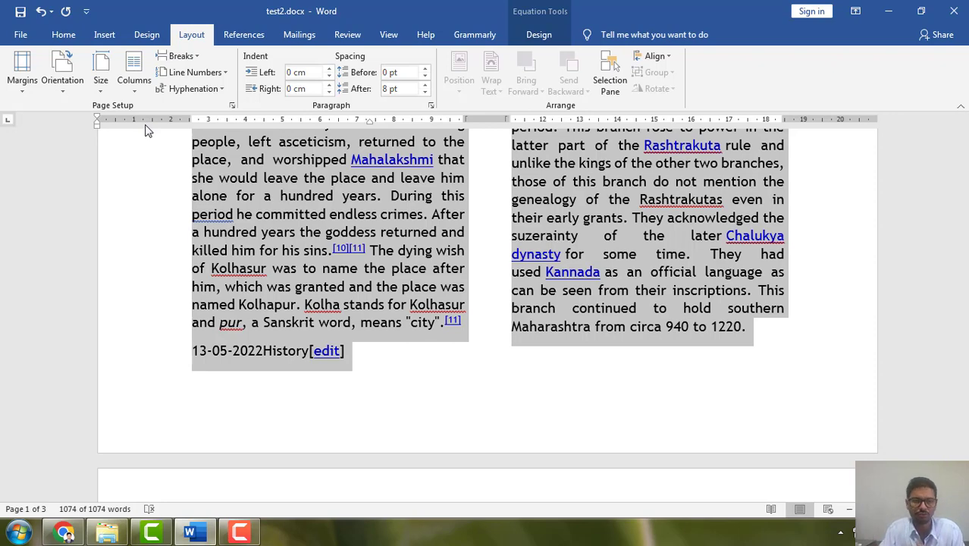
{"action": "left_click", "coordinate": [63, 82]}
{"action": "left_click", "coordinate": [84, 152]}
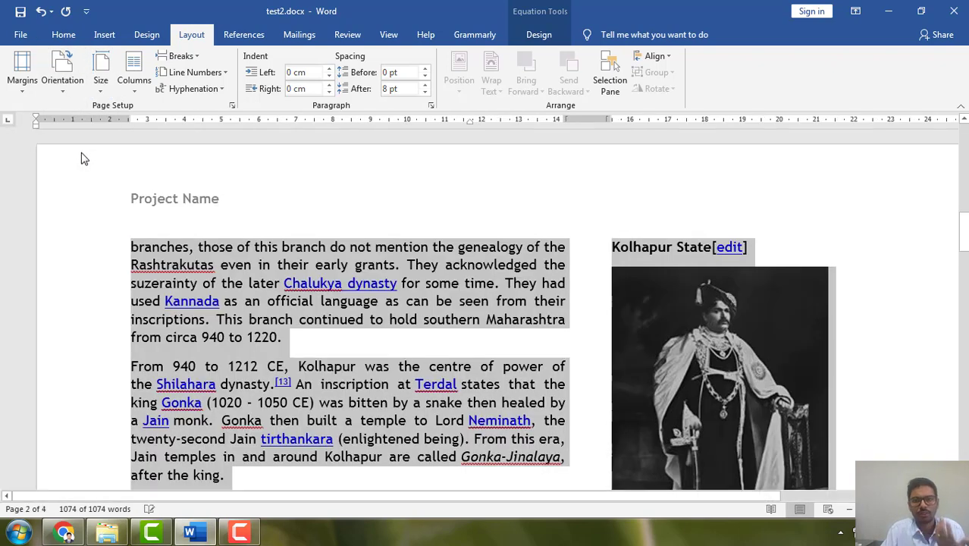
{"action": "left_click", "coordinate": [137, 83]}
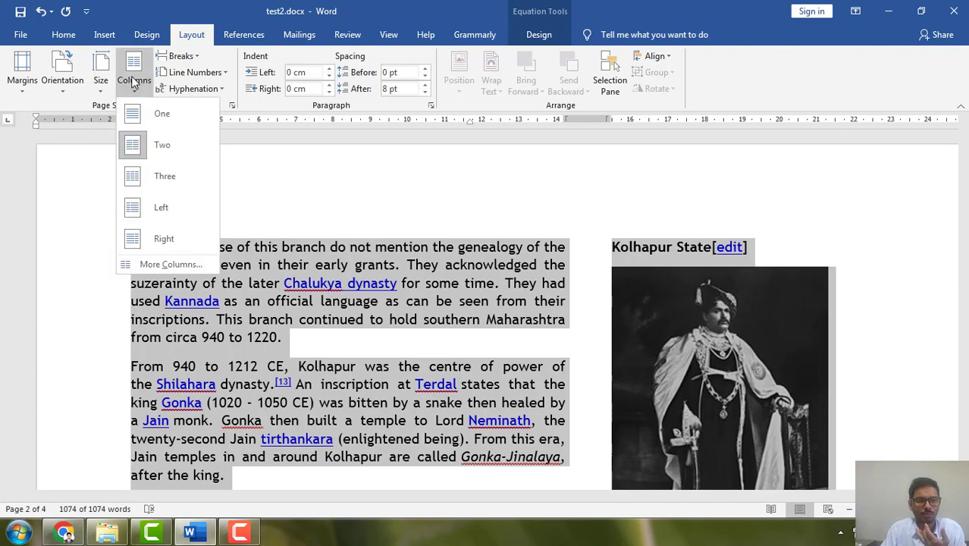
{"action": "left_click", "coordinate": [169, 176]}
{"action": "scroll", "coordinate": [317, 233], "scroll_direction": "down", "scroll_amount": 3}
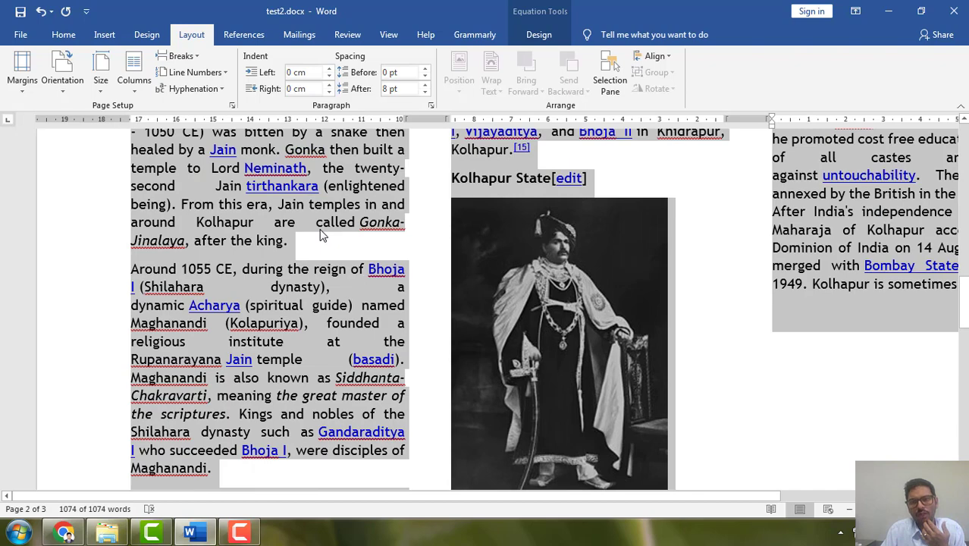
{"action": "scroll", "coordinate": [320, 235], "scroll_direction": "up", "scroll_amount": 4}
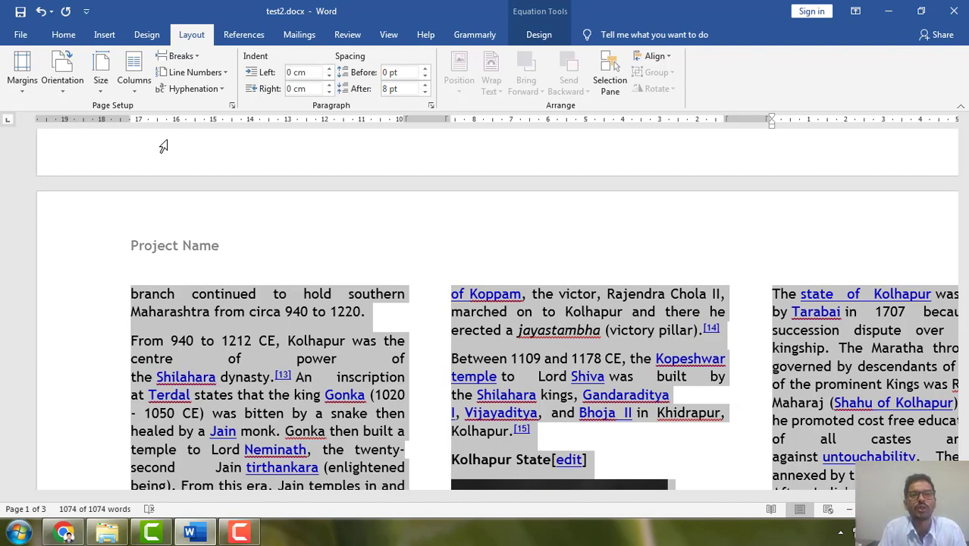
{"action": "left_click", "coordinate": [232, 534]}
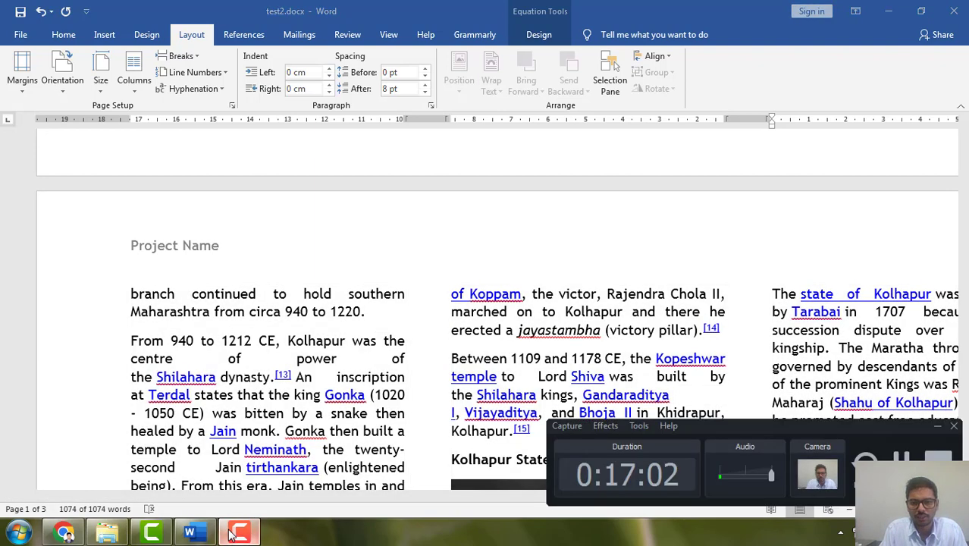
{"action": "left_click", "coordinate": [233, 533]}
Select the whole document and return it to a single column in Portrait orientation.
{"action": "key", "text": "ctrl+a"}
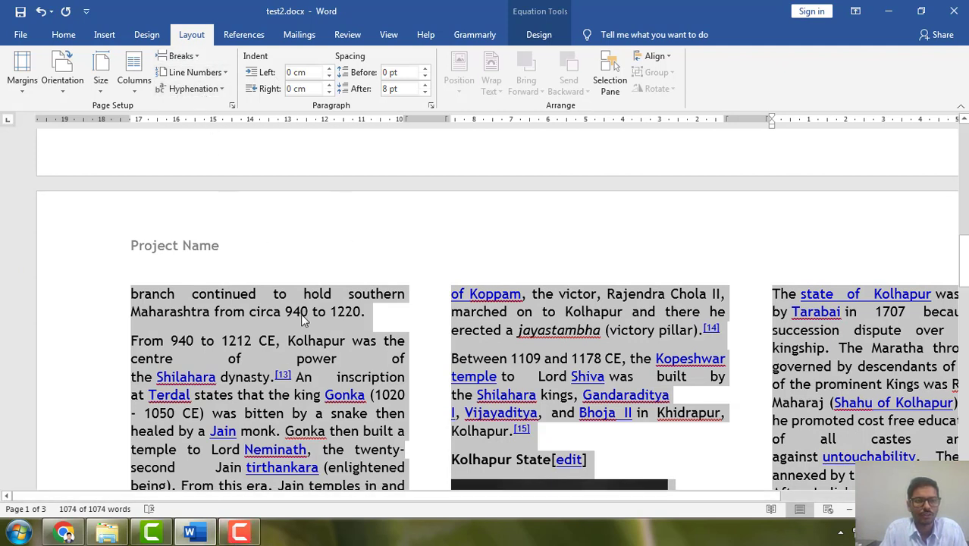
{"action": "left_click", "coordinate": [133, 79]}
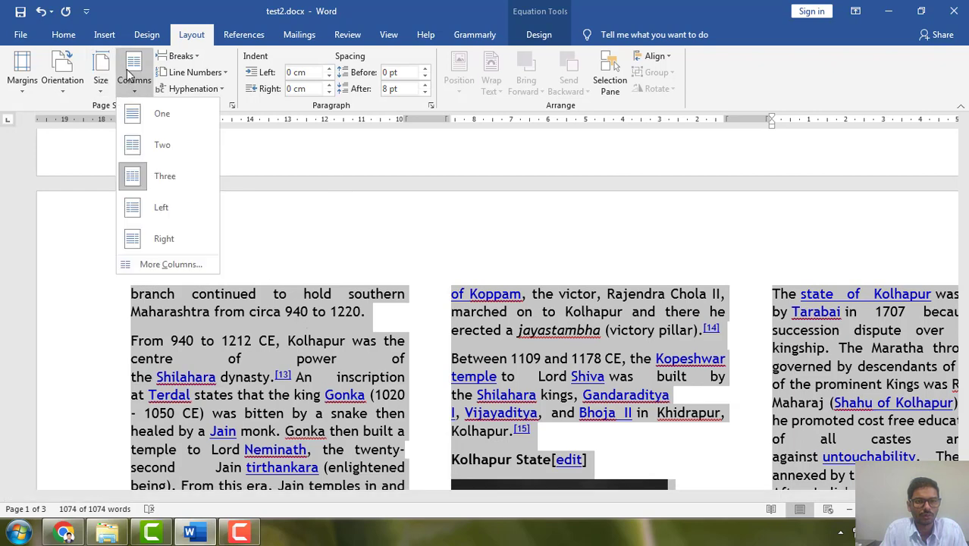
{"action": "left_click", "coordinate": [152, 115]}
{"action": "left_click", "coordinate": [64, 76]}
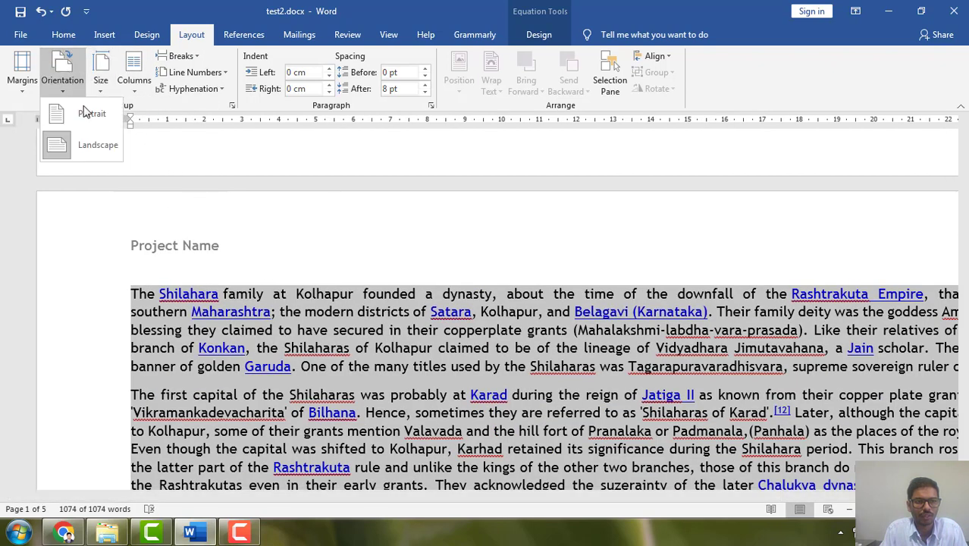
{"action": "left_click", "coordinate": [87, 114]}
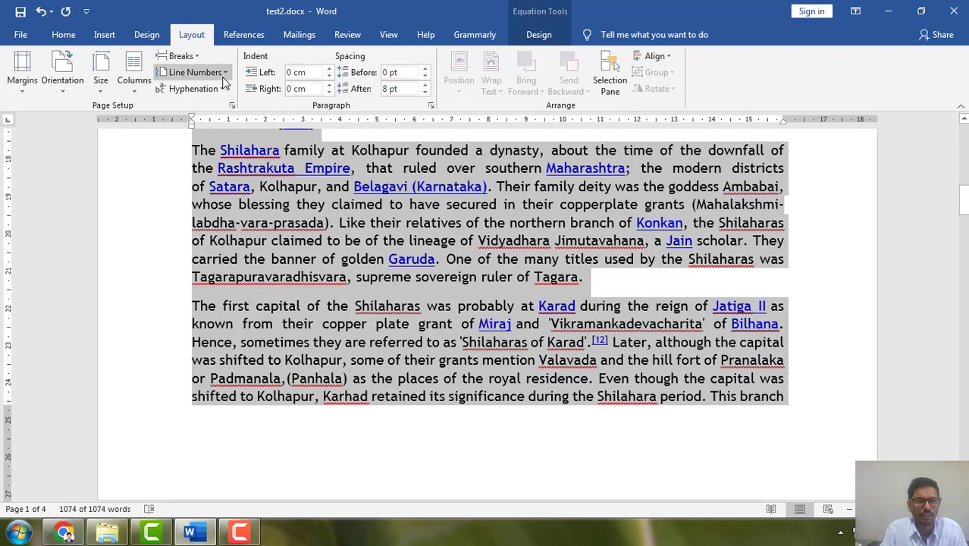
Number the lines of the whole document continuously and check how the numbering carries on over to page 2.
{"action": "left_click", "coordinate": [224, 74]}
{"action": "left_click", "coordinate": [201, 107]}
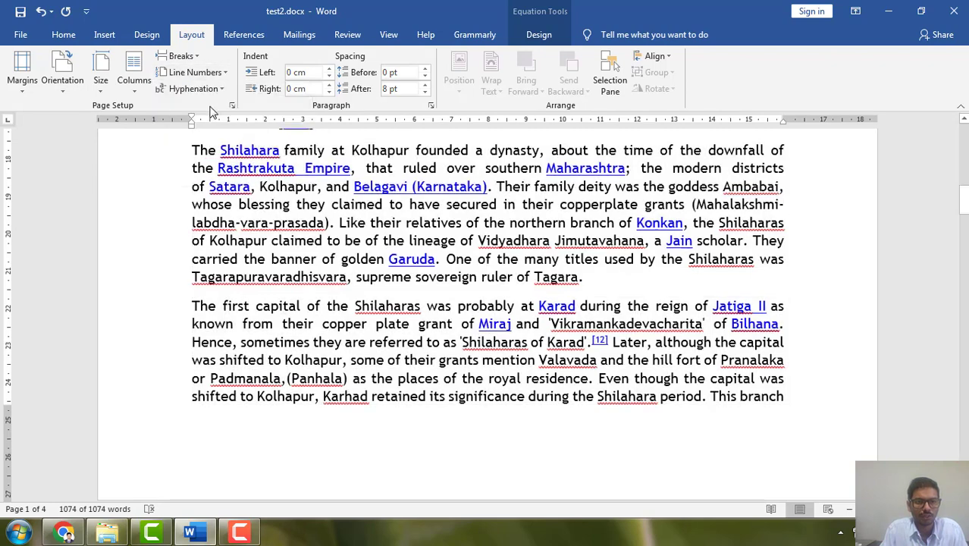
{"action": "scroll", "coordinate": [207, 307], "scroll_direction": "up", "scroll_amount": 10}
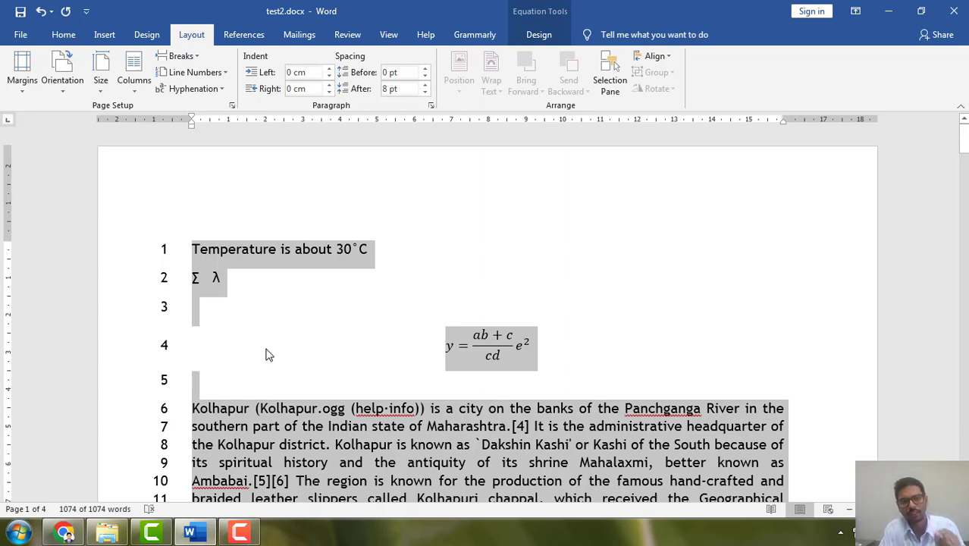
{"action": "scroll", "coordinate": [264, 458], "scroll_direction": "down", "scroll_amount": 5}
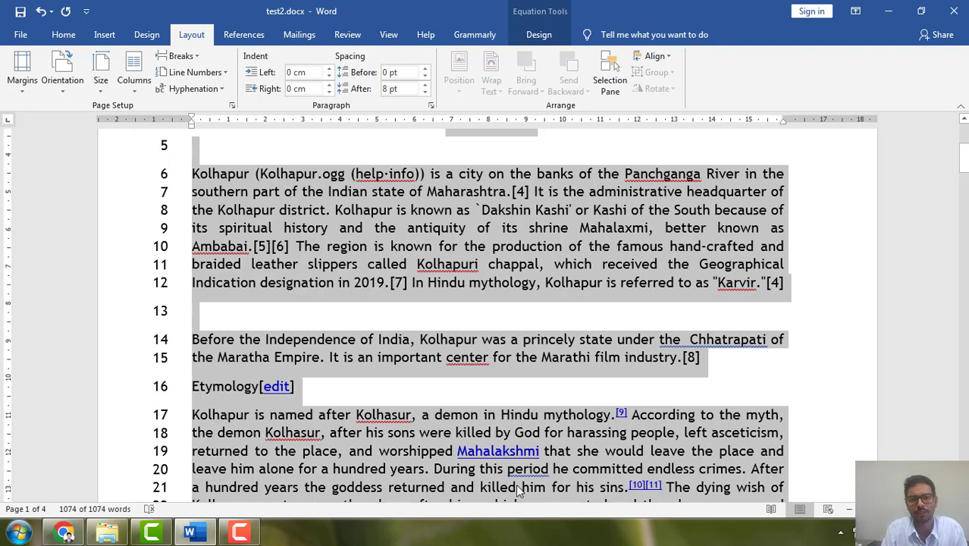
{"action": "scroll", "coordinate": [518, 491], "scroll_direction": "down", "scroll_amount": 1}
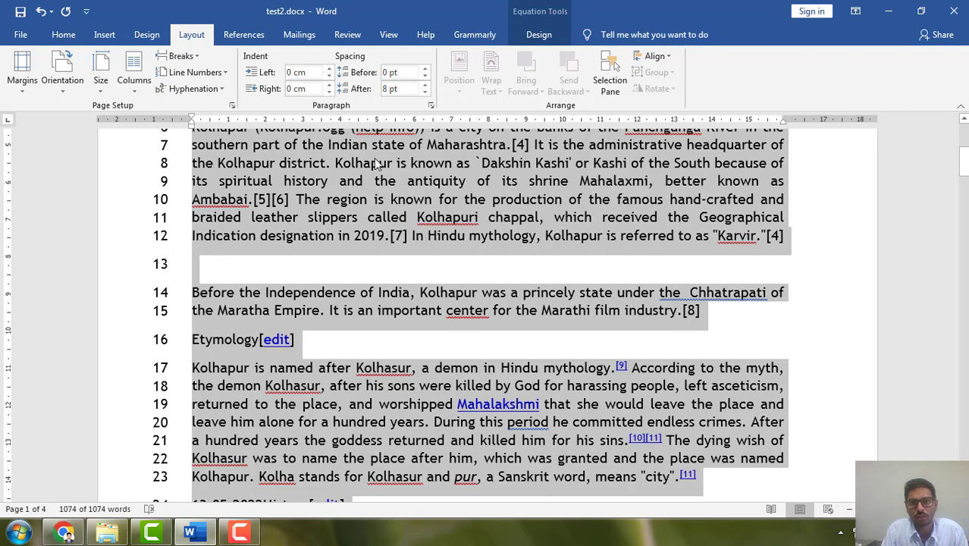
{"action": "left_click", "coordinate": [211, 74]}
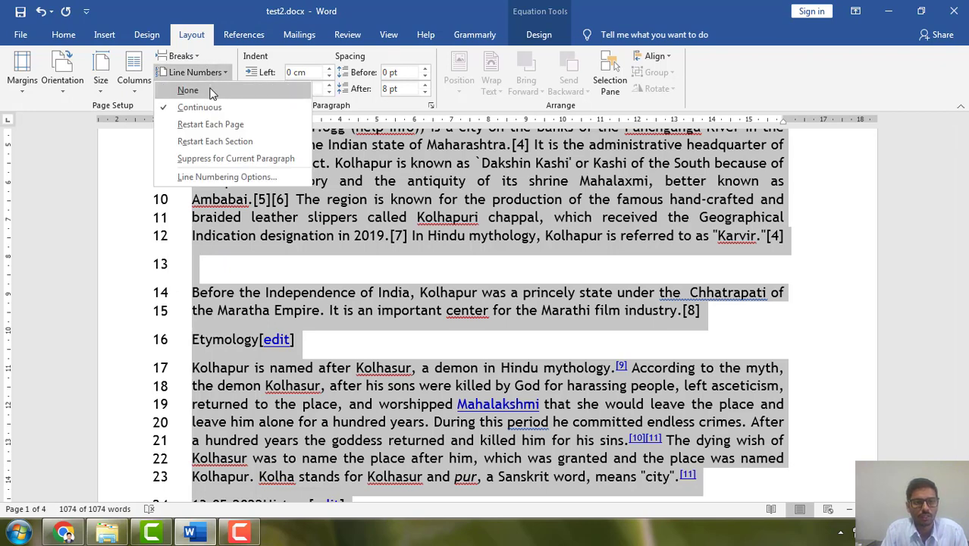
{"action": "left_click", "coordinate": [358, 366]}
{"action": "scroll", "coordinate": [351, 363], "scroll_direction": "down", "scroll_amount": 6}
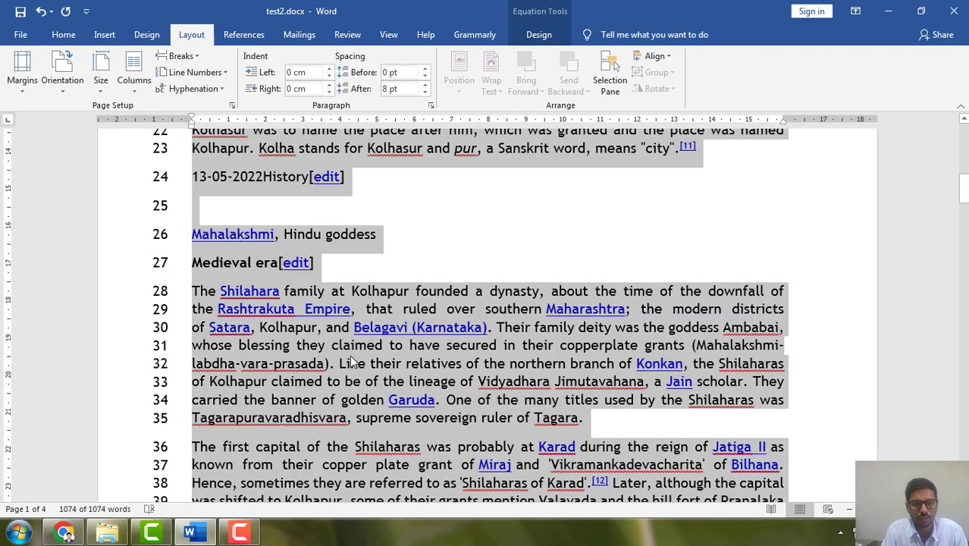
{"action": "scroll", "coordinate": [351, 363], "scroll_direction": "down", "scroll_amount": 9}
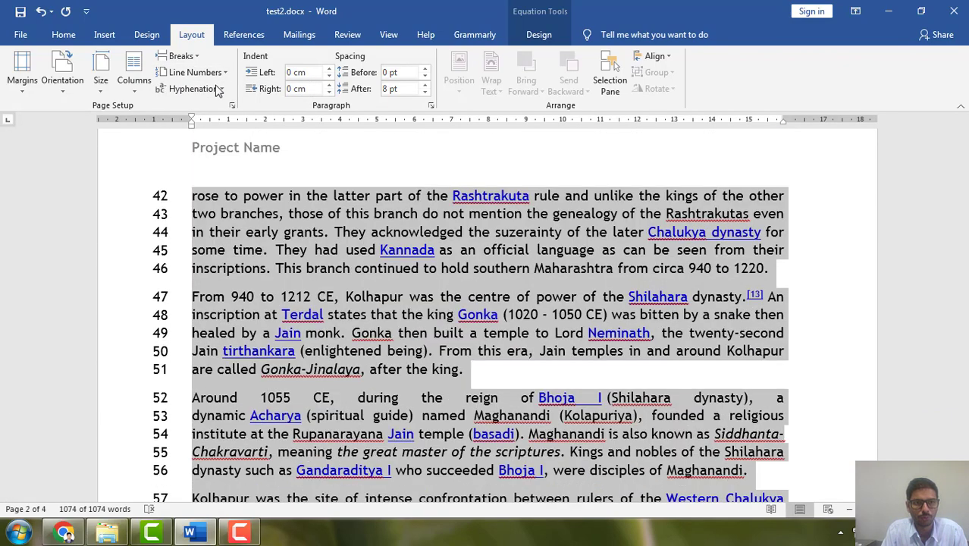
Set the line numbering to restart on each page and check the numbers across pages 1 to 3.
{"action": "left_click", "coordinate": [195, 72]}
{"action": "left_click", "coordinate": [210, 125]}
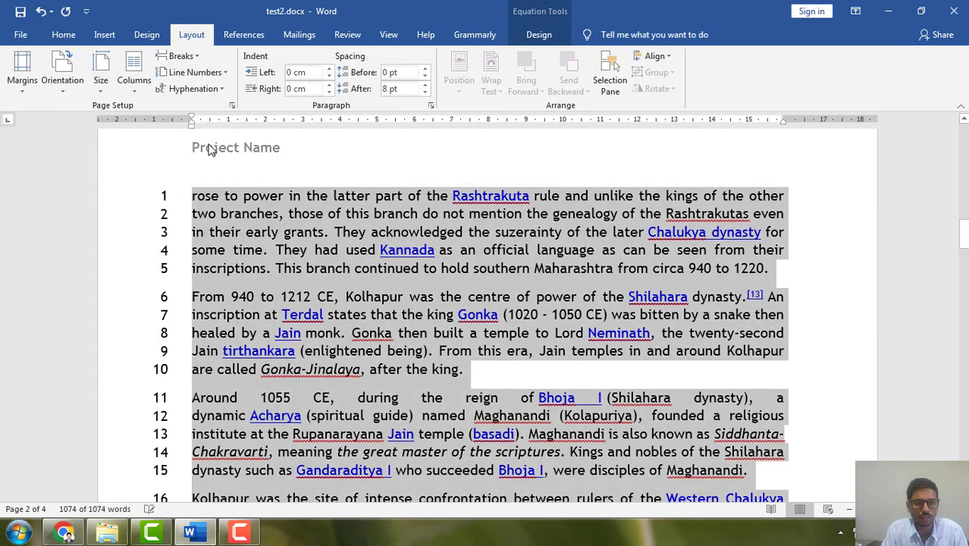
{"action": "scroll", "coordinate": [239, 260], "scroll_direction": "up", "scroll_amount": 8}
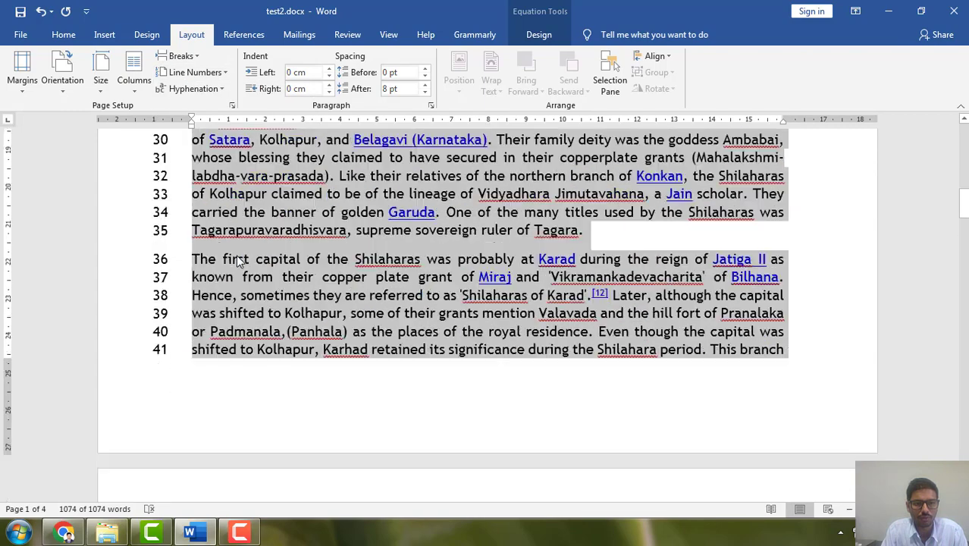
{"action": "scroll", "coordinate": [239, 260], "scroll_direction": "down", "scroll_amount": 15}
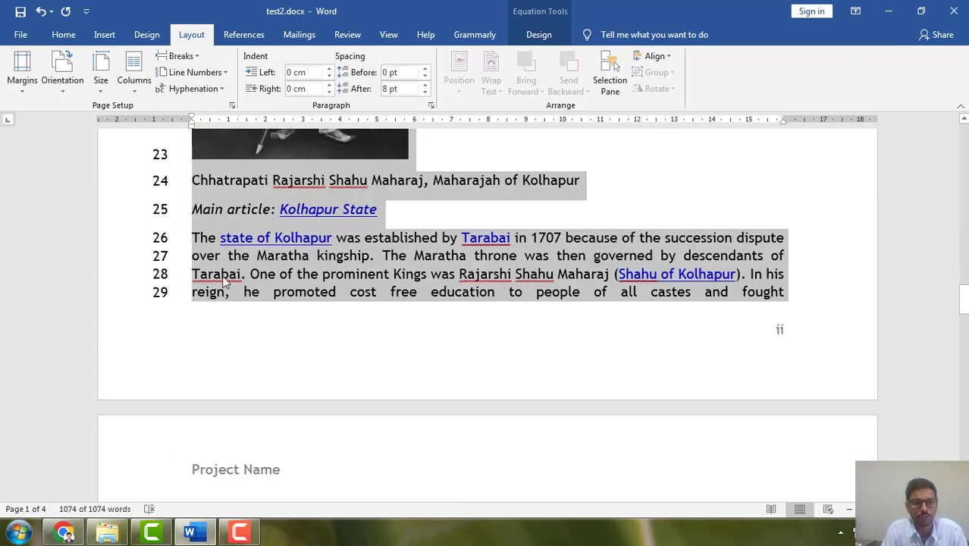
{"action": "scroll", "coordinate": [225, 280], "scroll_direction": "down", "scroll_amount": 5}
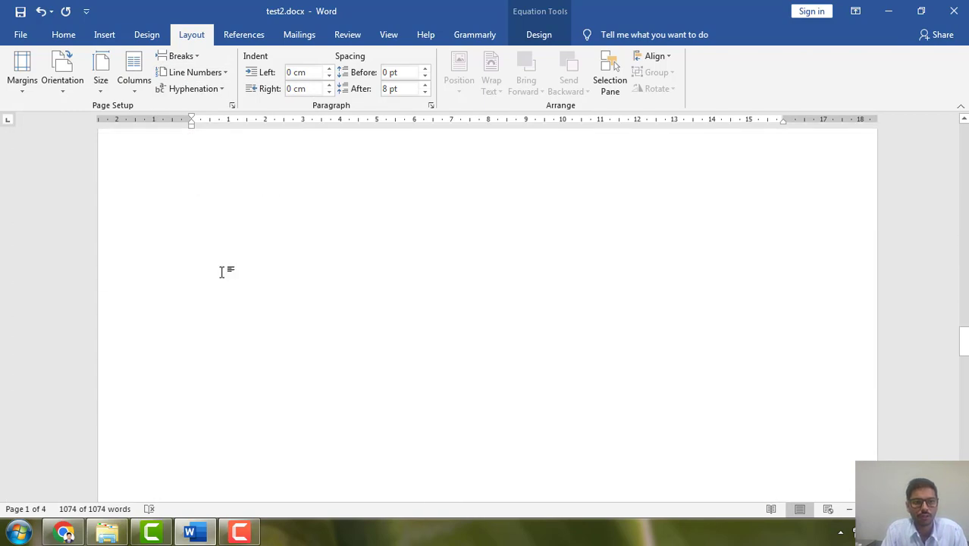
Remove the line numbers from the whole document, deselect the text, and bring up the references and citation commands.
{"action": "left_click", "coordinate": [220, 73]}
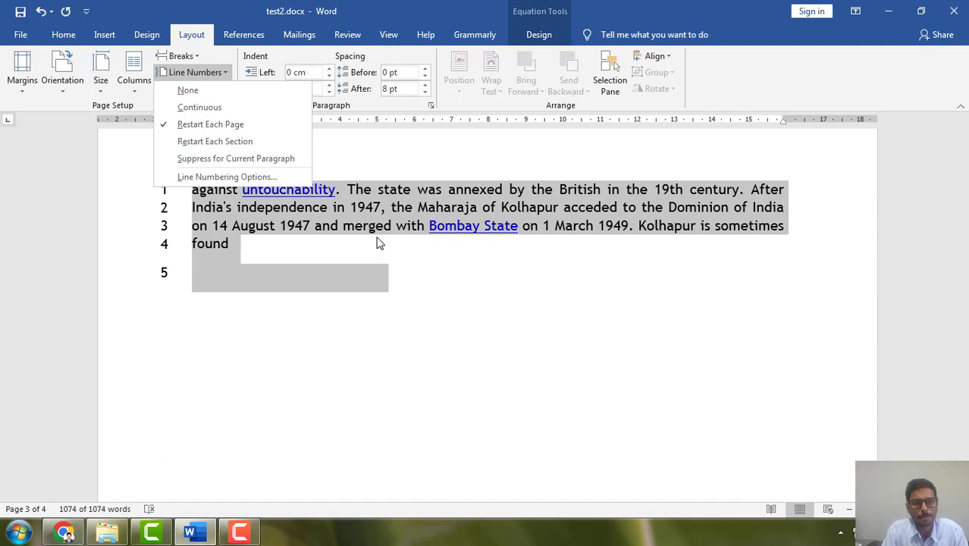
{"action": "left_click", "coordinate": [380, 243]}
{"action": "left_click", "coordinate": [194, 72]}
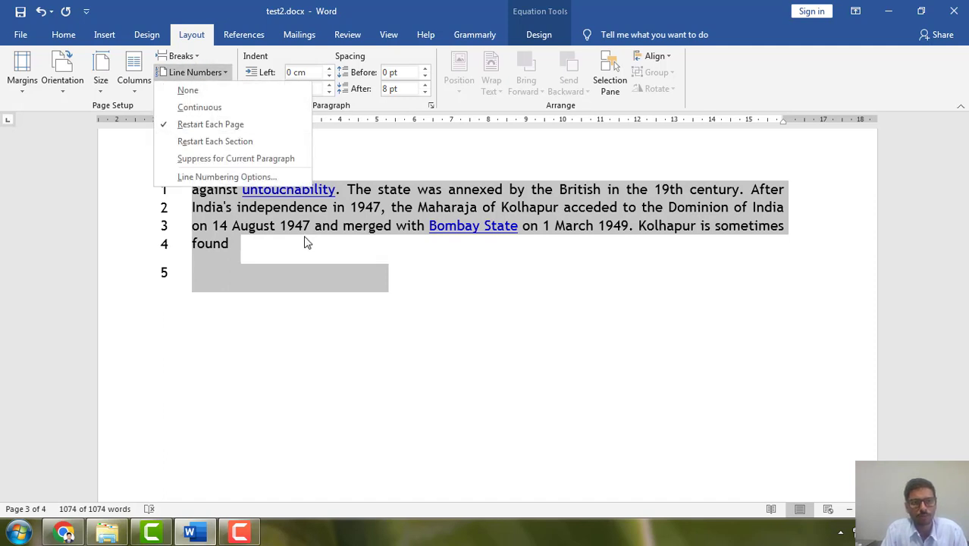
{"action": "left_click", "coordinate": [187, 89]}
{"action": "left_click", "coordinate": [413, 310]}
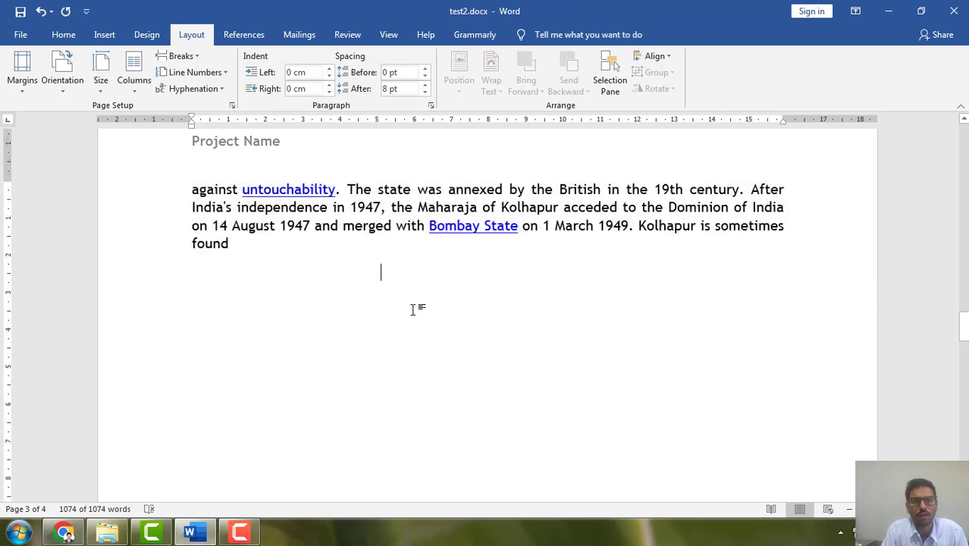
{"action": "scroll", "coordinate": [394, 303], "scroll_direction": "up", "scroll_amount": 10}
{"action": "left_click", "coordinate": [240, 34]}
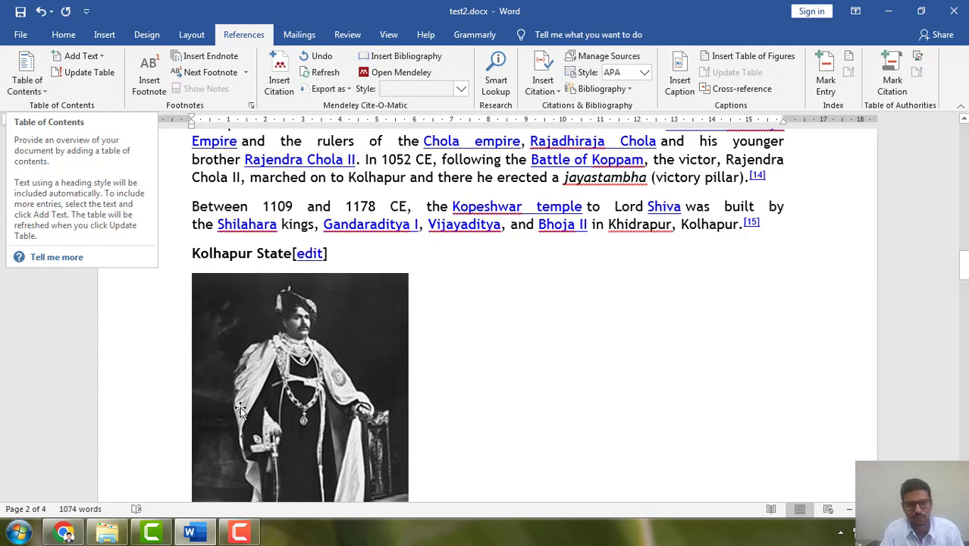
{"action": "left_click", "coordinate": [241, 534]}
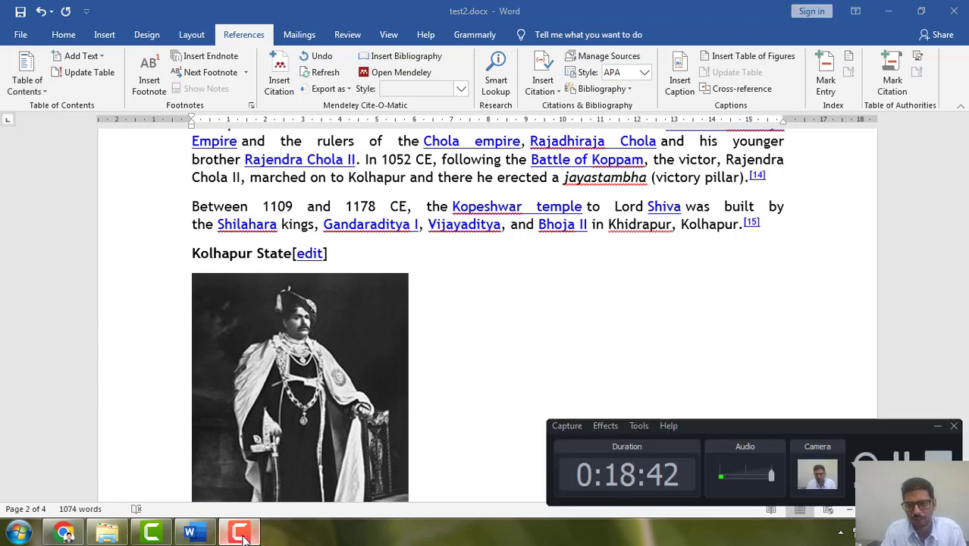
{"action": "left_click", "coordinate": [241, 533]}
{"action": "left_click", "coordinate": [241, 534]}
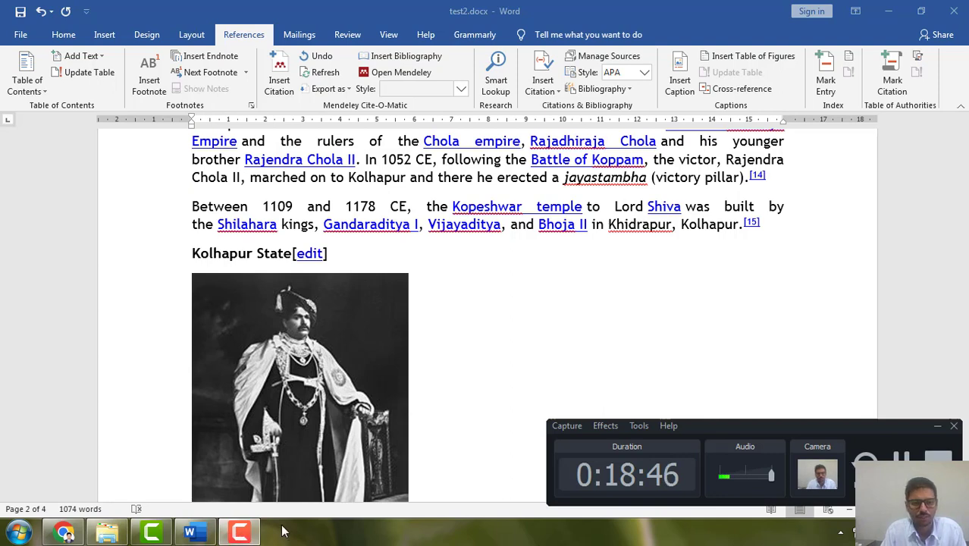
{"action": "left_click", "coordinate": [254, 536]}
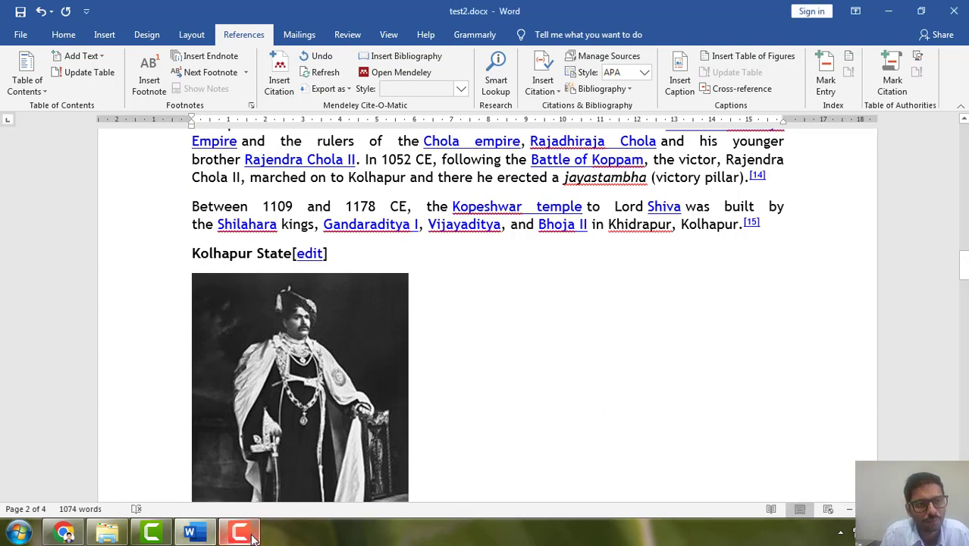
{"action": "left_click", "coordinate": [254, 536]}
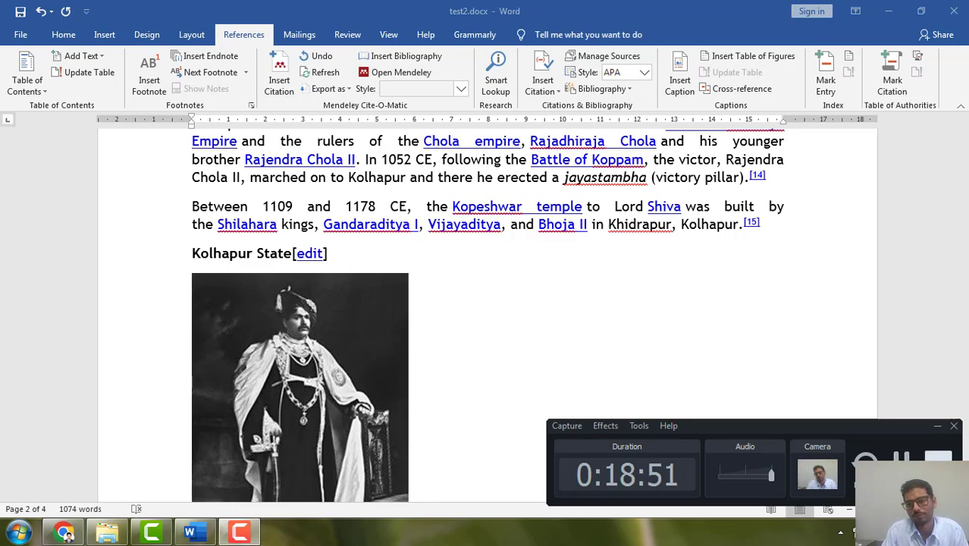